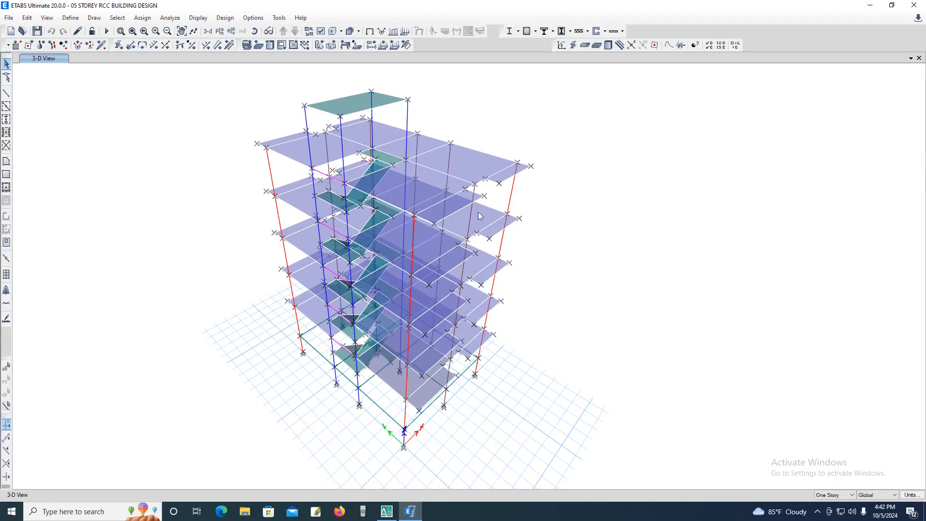
Minimize the model window and open the Ever Green (E:) drive from This PC
middle_click_drag(489, 227, 500, 228)
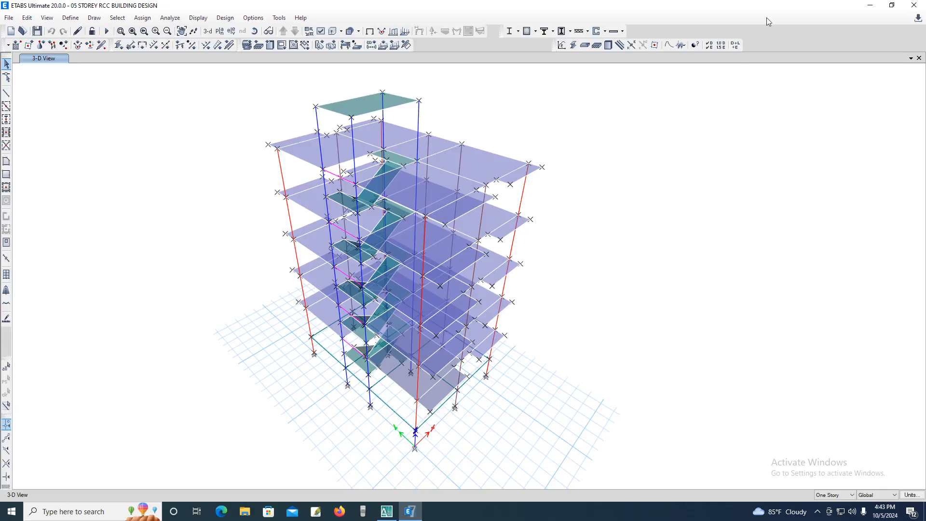
left_click(871, 8)
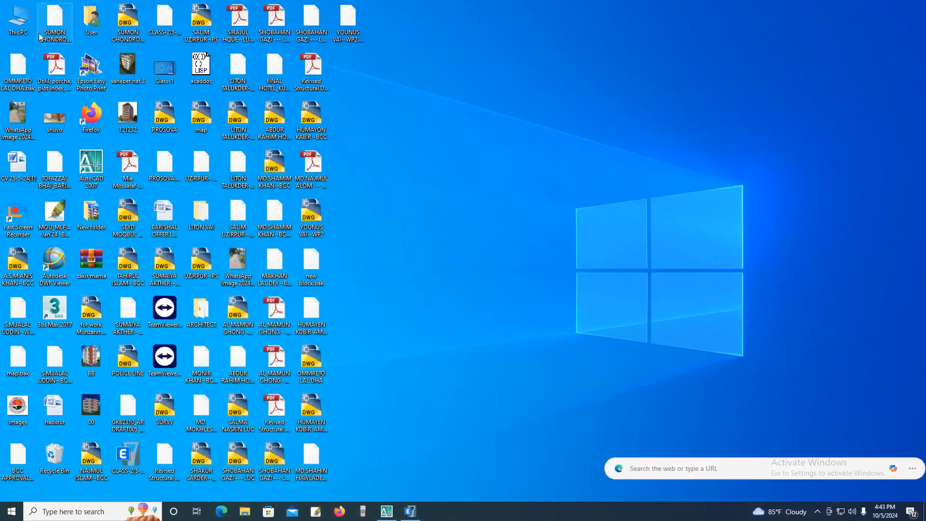
double_click(20, 29)
left_click(364, 9)
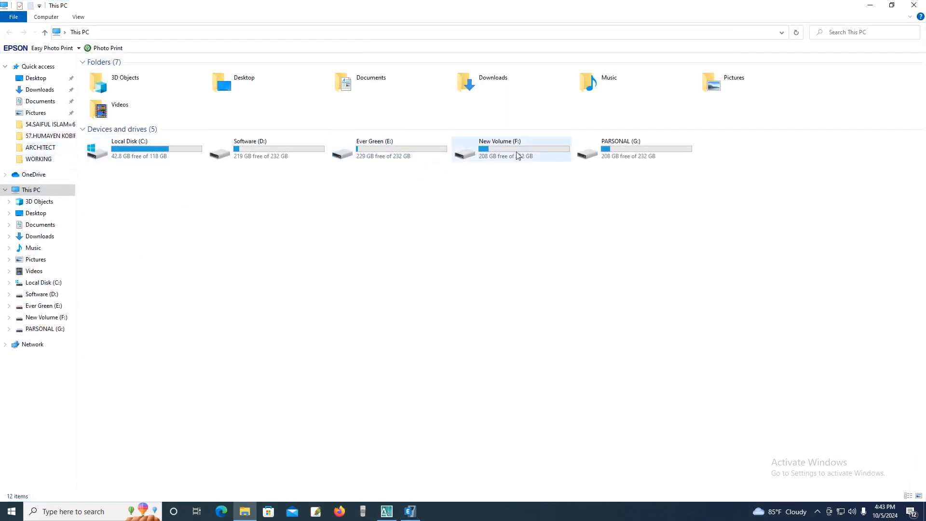
double_click(390, 150)
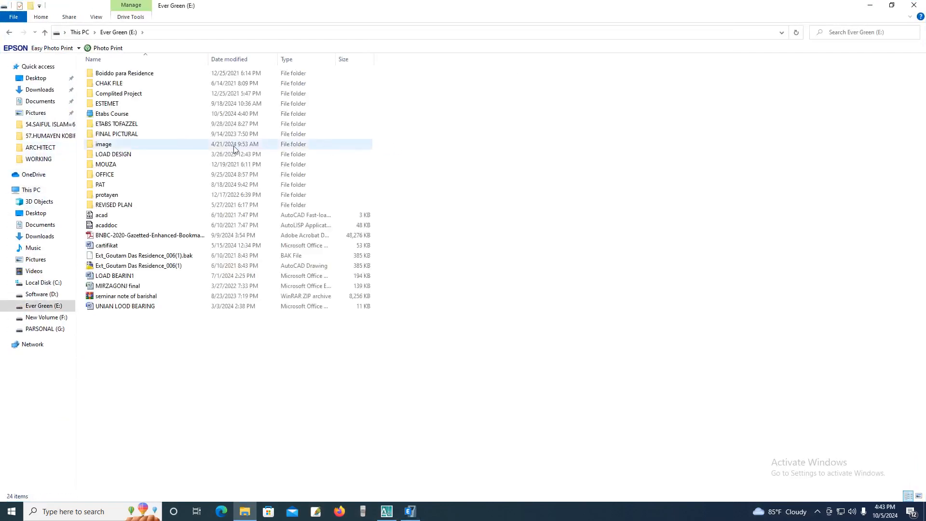
Switch to AutoCAD and close the open drawing without saving its changes
left_click(386, 511)
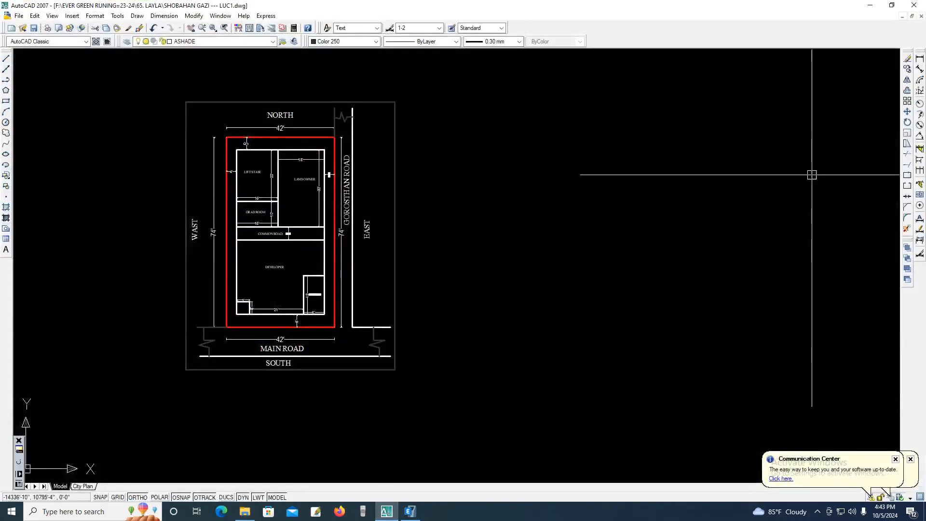
left_click(921, 16)
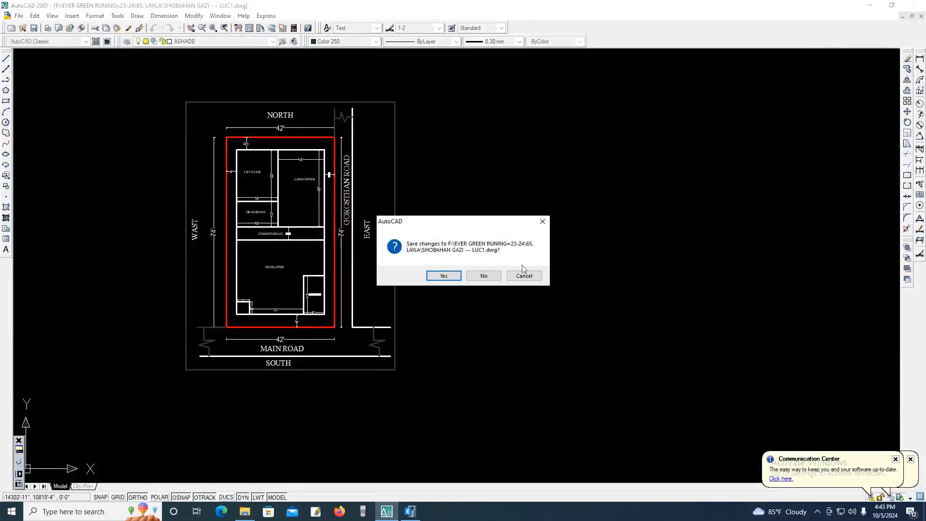
left_click(490, 277)
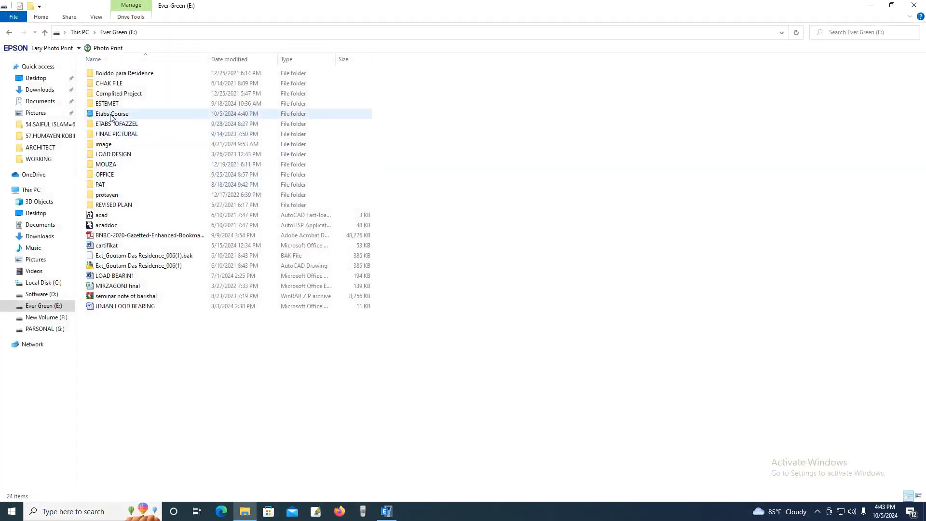
Open the architectural floor plan drawing from the 5 STOREY RCC BUILDING DESIGN folder in Etabs Course and look over its layout
left_click(111, 116)
double_click(111, 114)
double_click(113, 114)
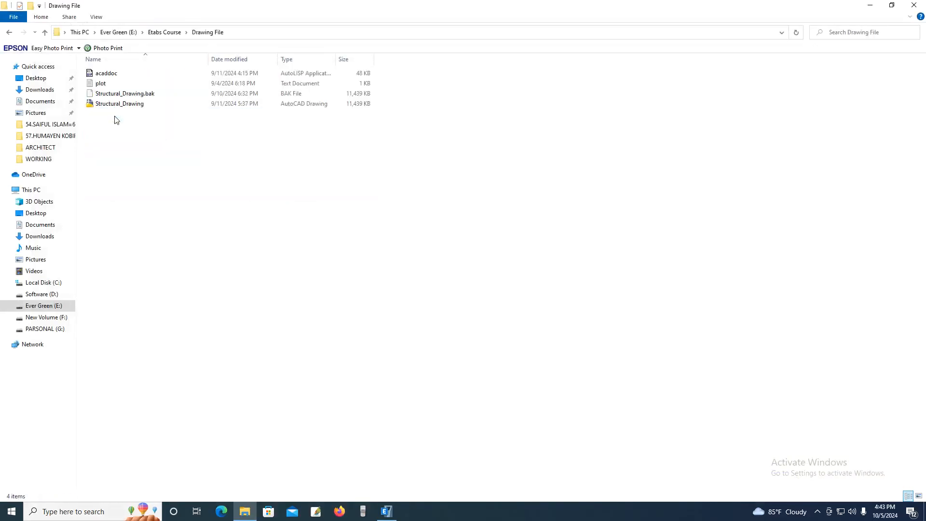
left_click(9, 33)
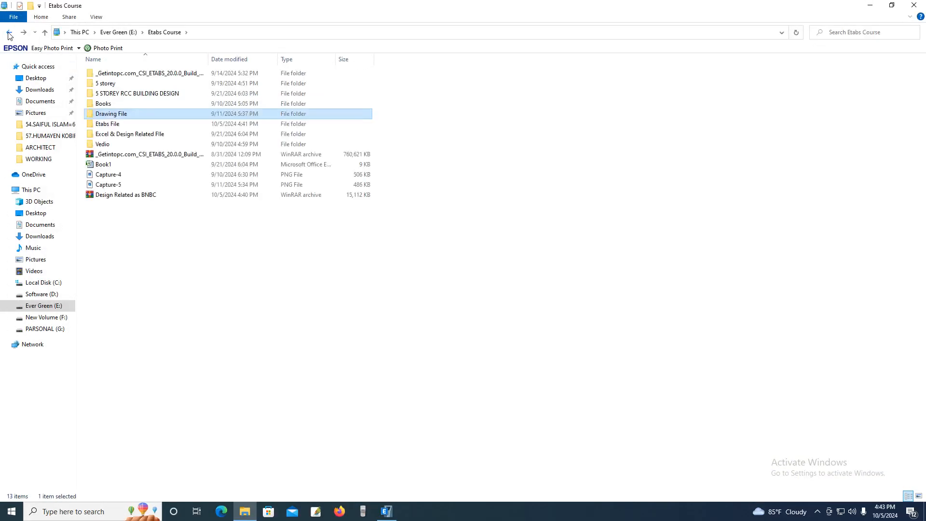
double_click(113, 94)
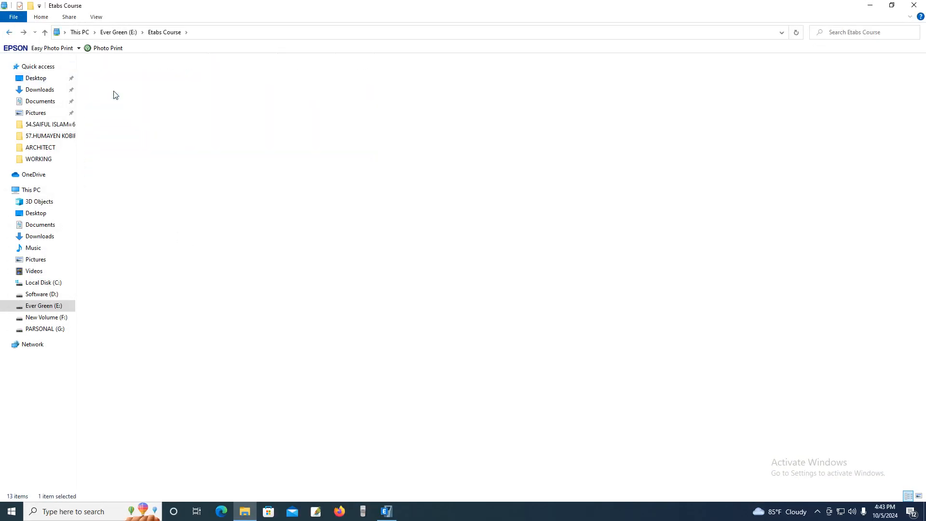
double_click(123, 165)
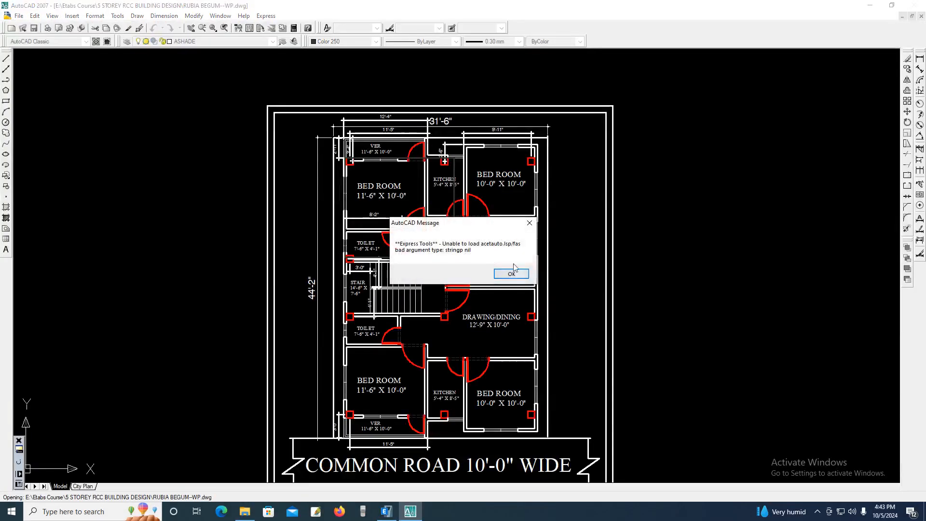
left_click(530, 223)
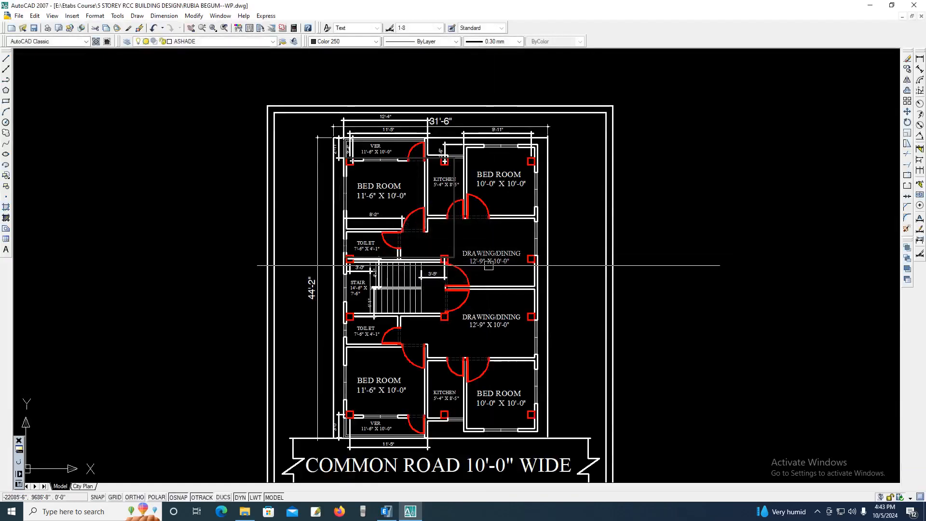
scroll(343, 270, "up", 3)
scroll(340, 222, "down", 4)
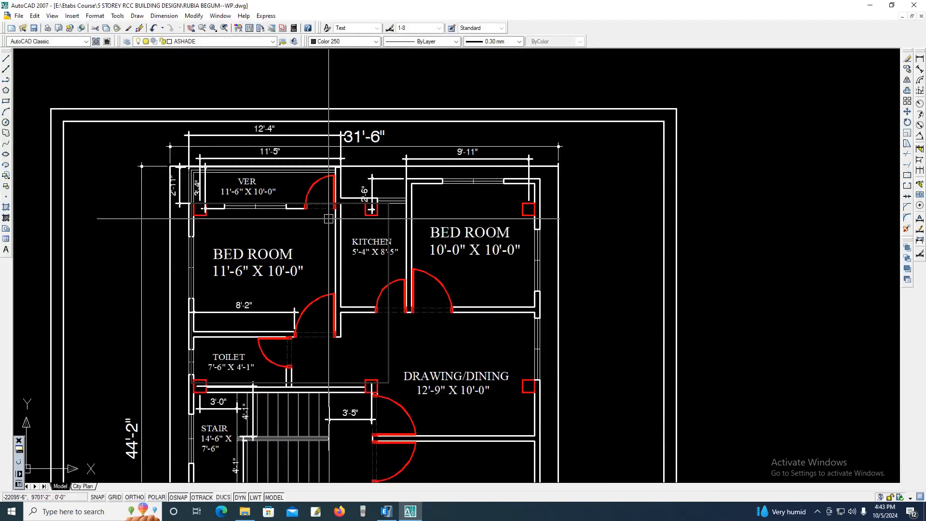
middle_click_drag(351, 286, 339, 229)
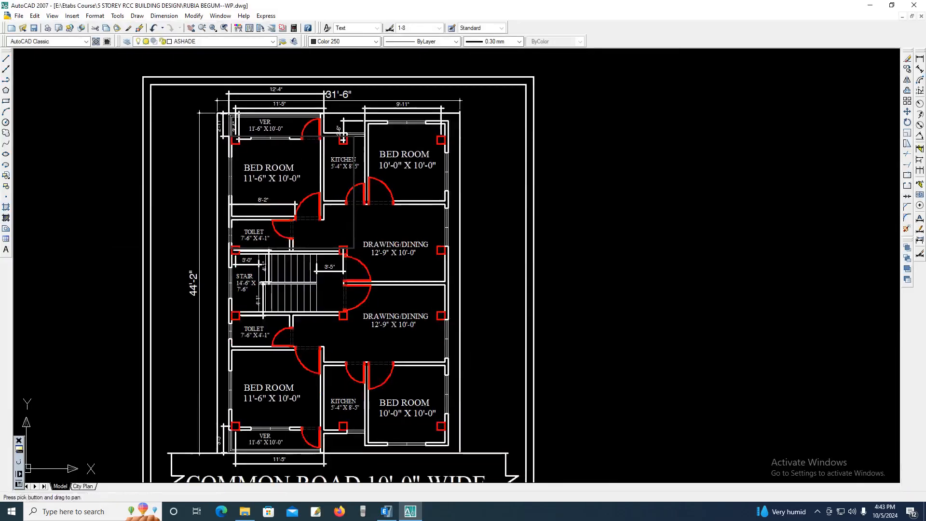
middle_click_drag(362, 298, 360, 263)
Switch to ETABS and display the plan view of story level 1F
left_click(386, 511)
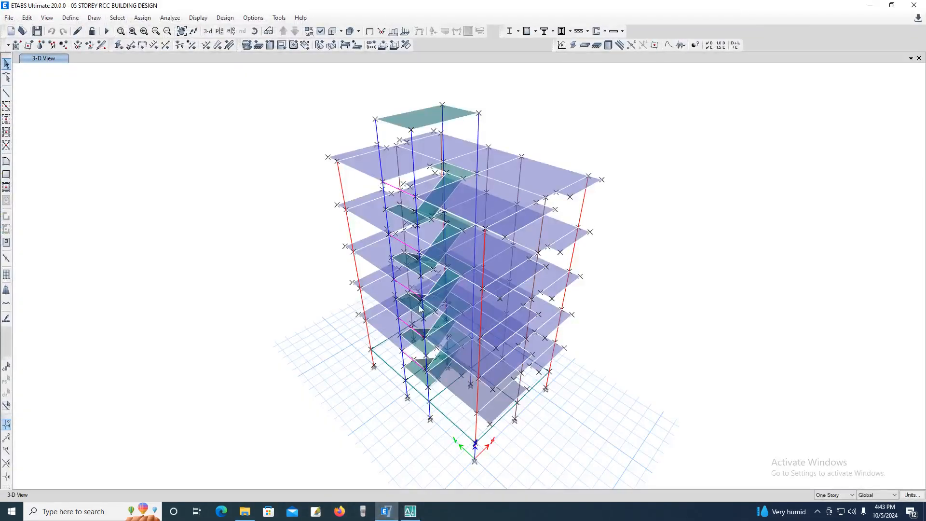
middle_click_drag(487, 229, 434, 233)
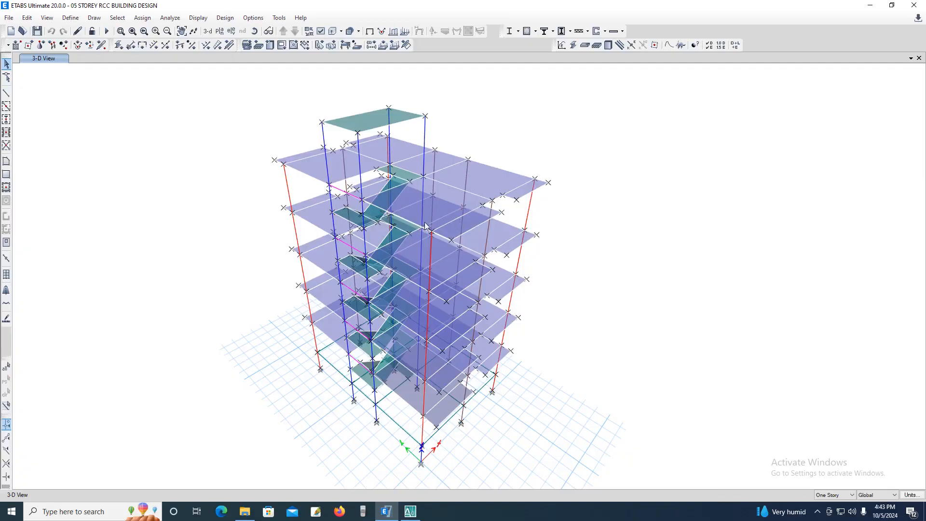
left_click(219, 31)
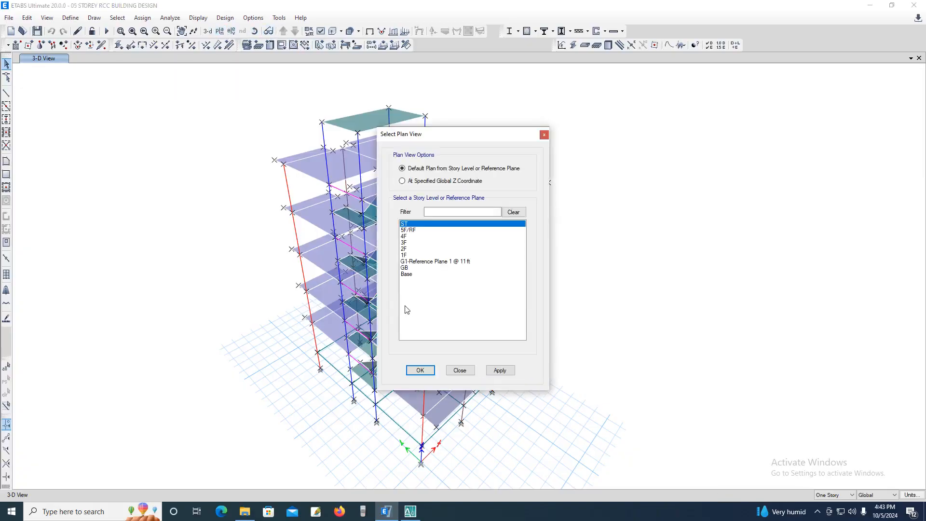
left_click(406, 255)
left_click(500, 370)
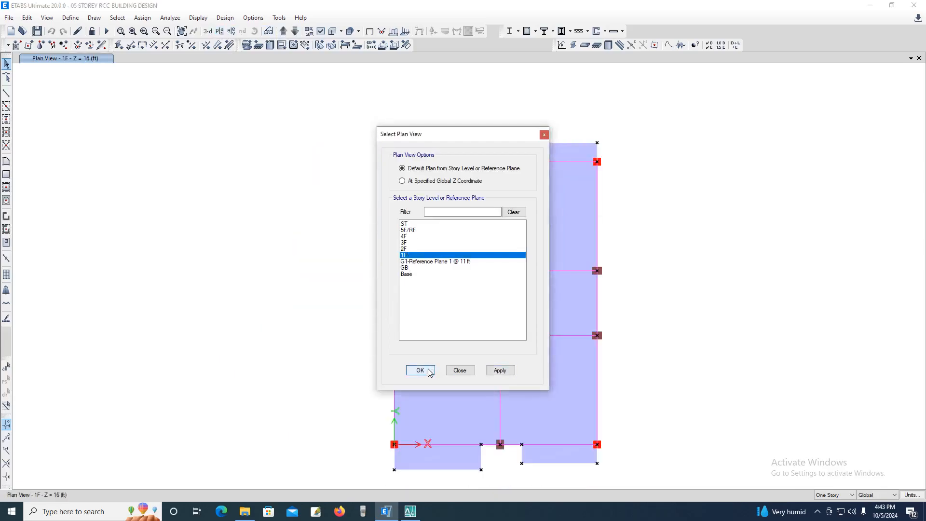
left_click(420, 370)
middle_click_drag(500, 383, 364, 349)
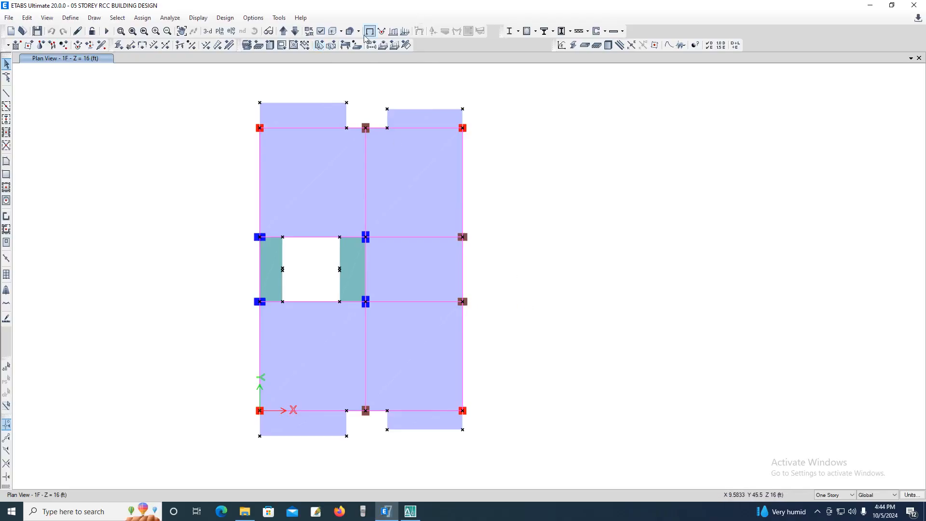
Check the shell load display options for the Live load pattern without applying anything
left_click(406, 35)
left_click(511, 179)
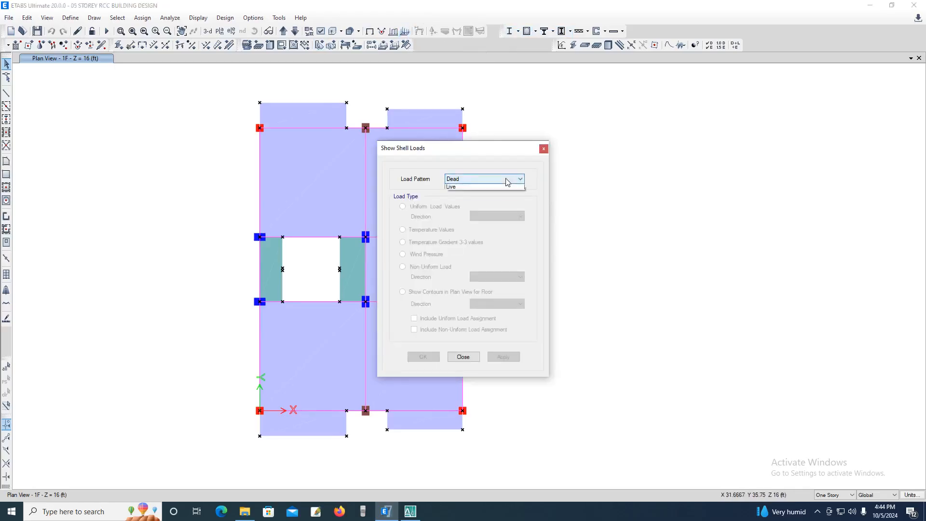
left_click(466, 195)
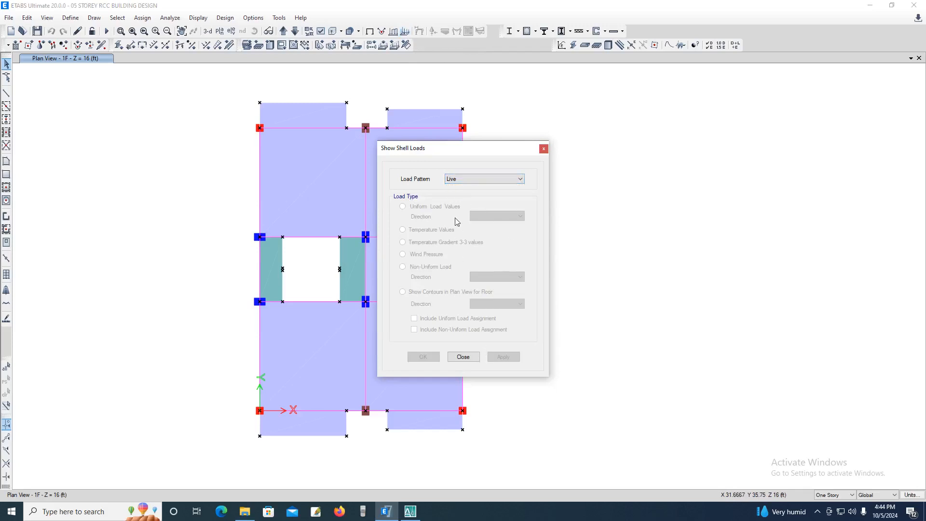
left_click(463, 357)
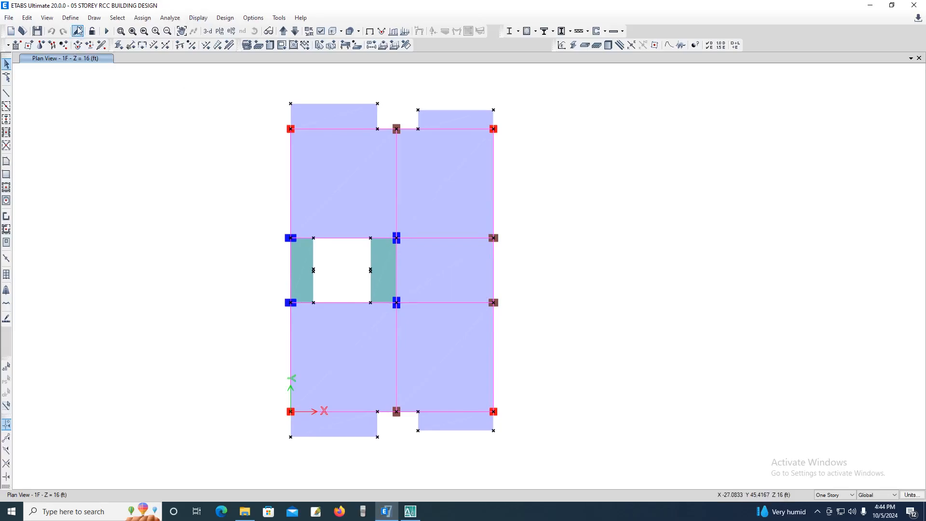
Review the load patterns defined in the model and leave them without changes
left_click(71, 18)
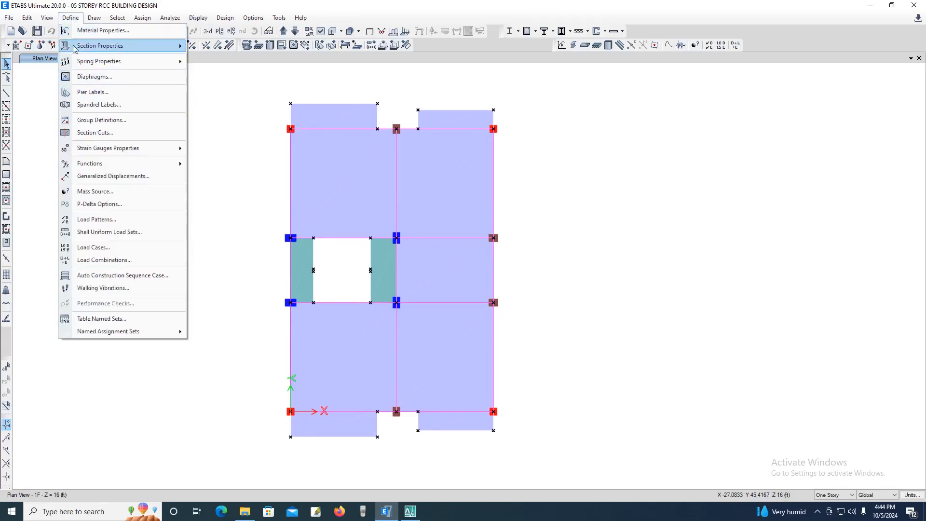
left_click(114, 220)
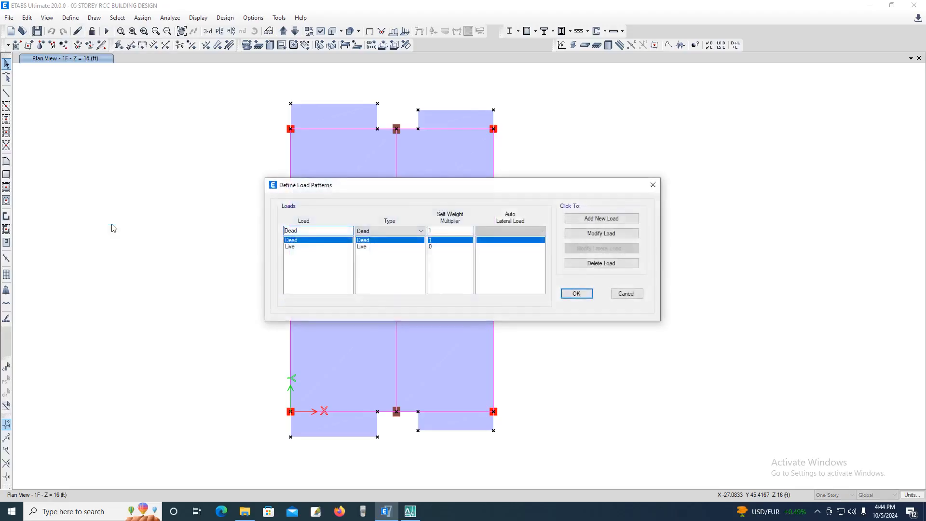
left_click(626, 294)
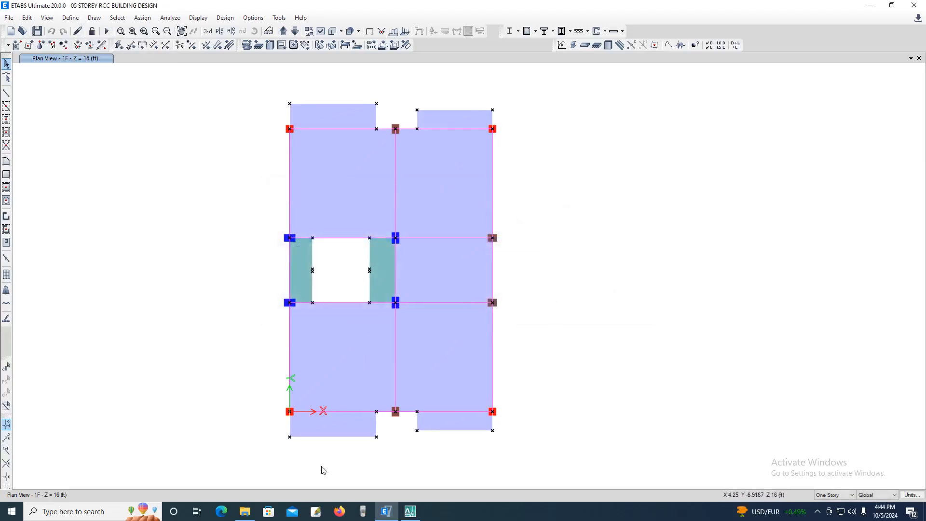
Open the 01. Design Steps workbook from the Excel & Design Related File folder and maximize it in Excel
left_click(245, 511)
left_click(9, 33)
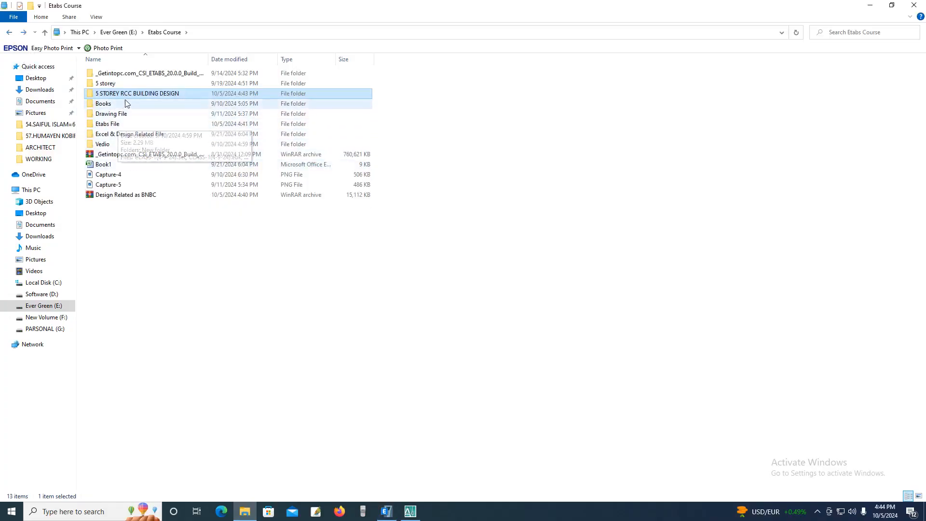
double_click(121, 134)
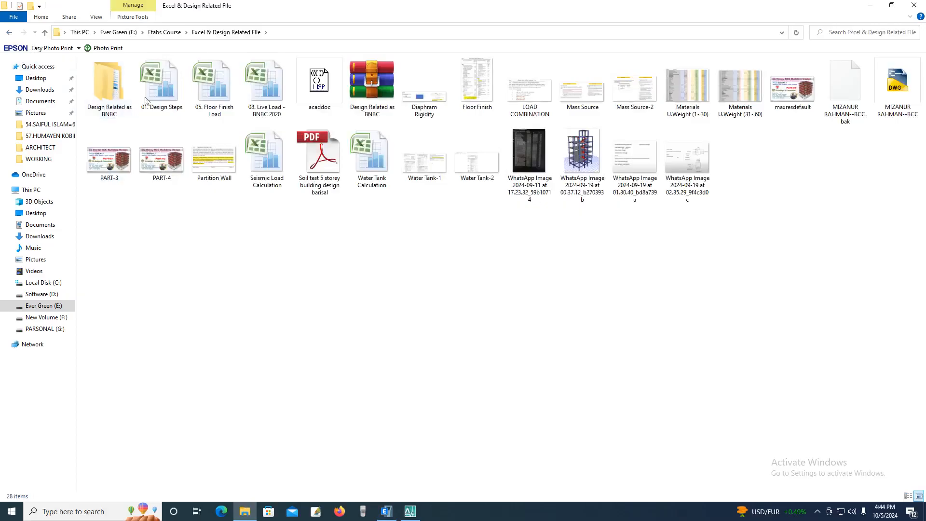
double_click(161, 82)
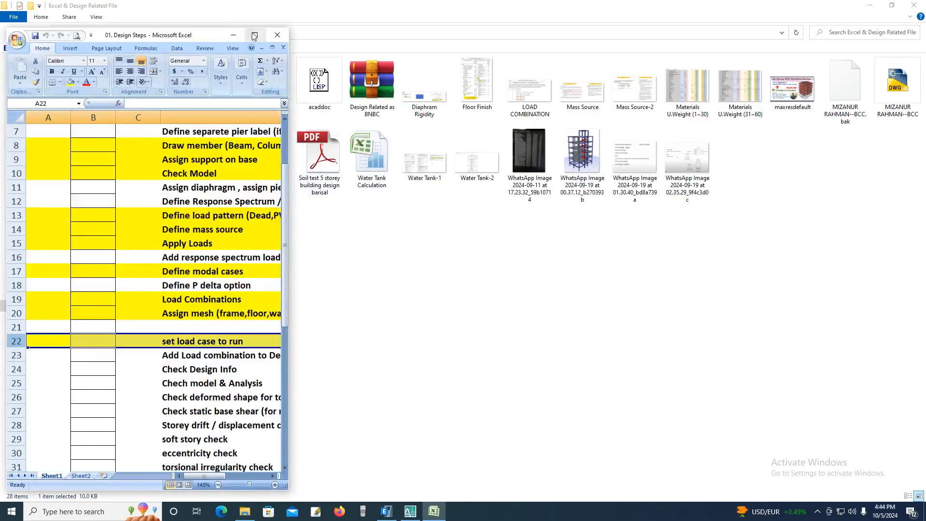
left_click(255, 35)
scroll(242, 347, "up", 2)
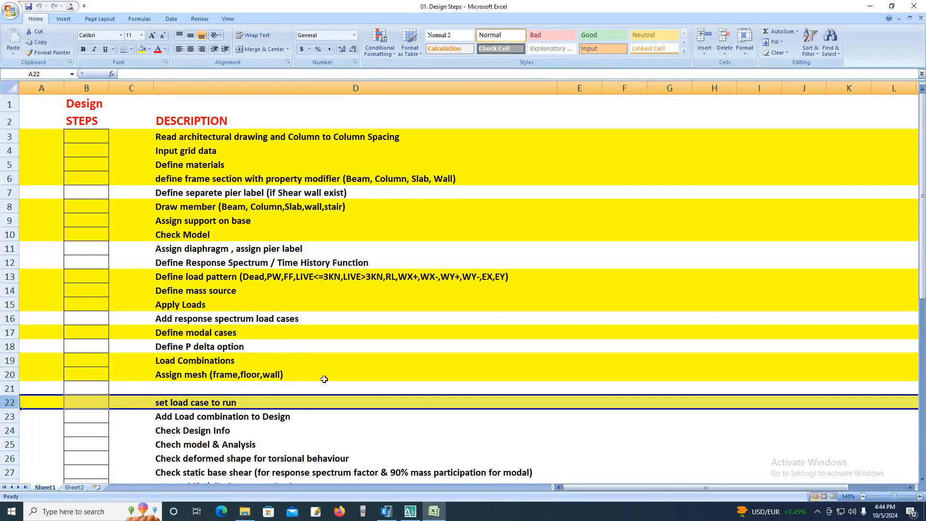
Remove the fill colour from rows 13 to 22, from Define load pattern through set load case to run
left_click(324, 379)
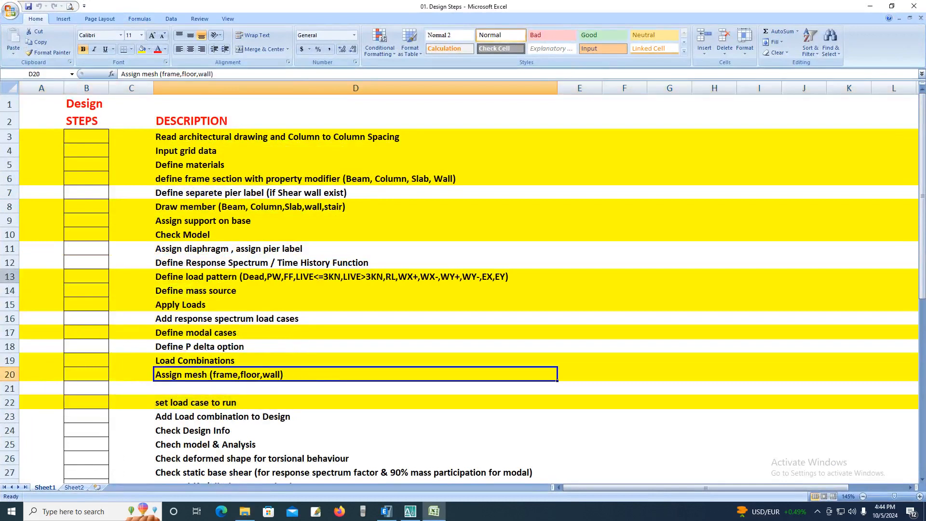
left_click_drag(9, 277, 9, 403)
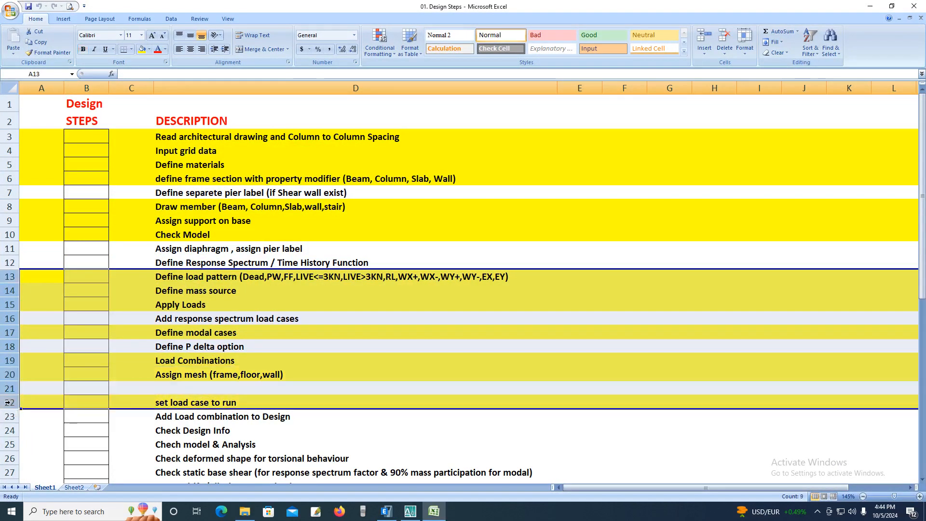
left_click(236, 332)
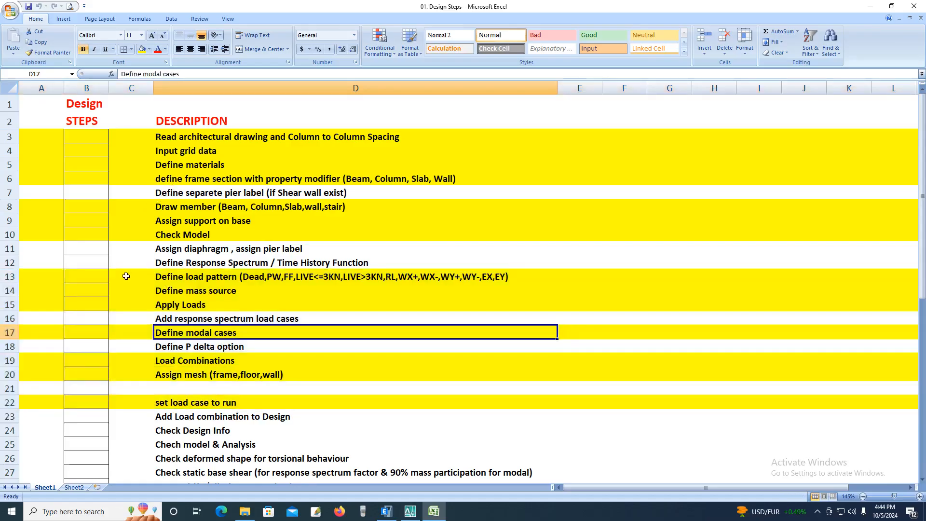
left_click_drag(9, 277, 10, 403)
left_click(150, 49)
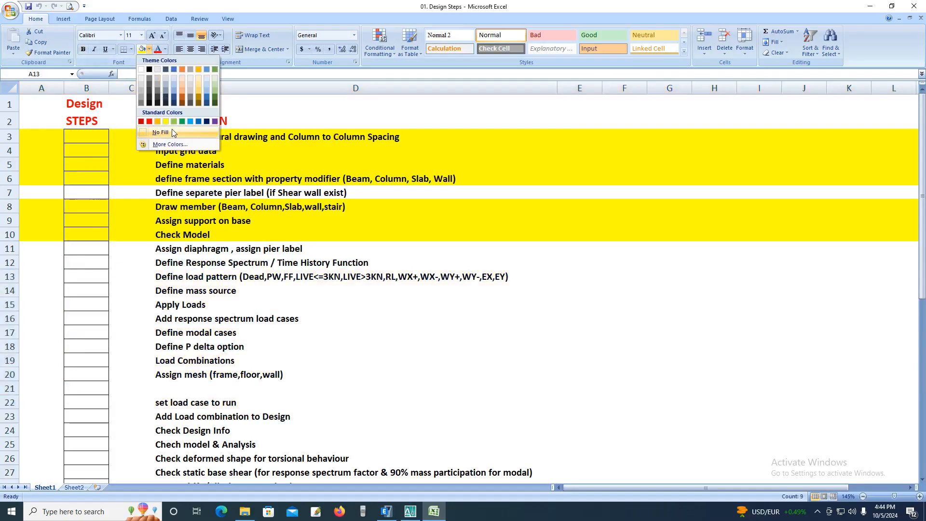
left_click(154, 125)
left_click(260, 361)
Remove the fill colour from rows 9 and 10, Assign support on base and Check Model
left_click(189, 235)
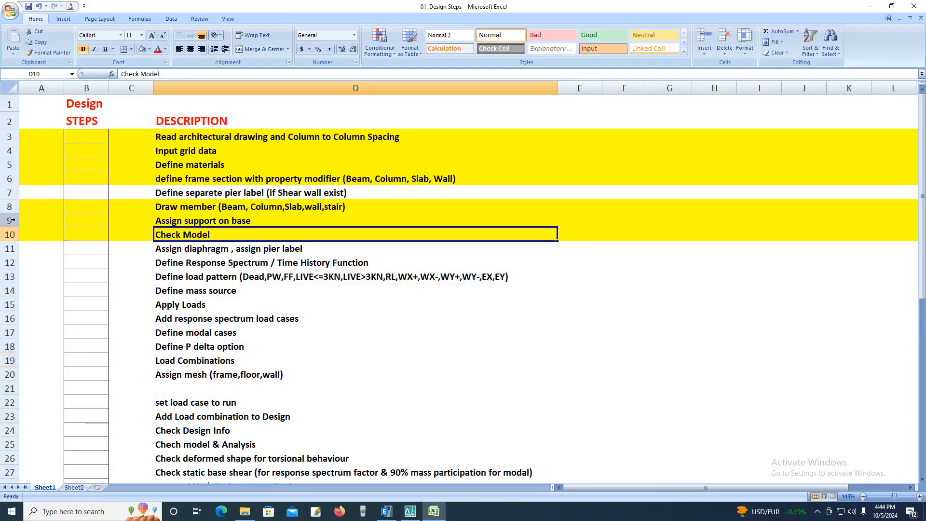
left_click_drag(10, 220, 10, 235)
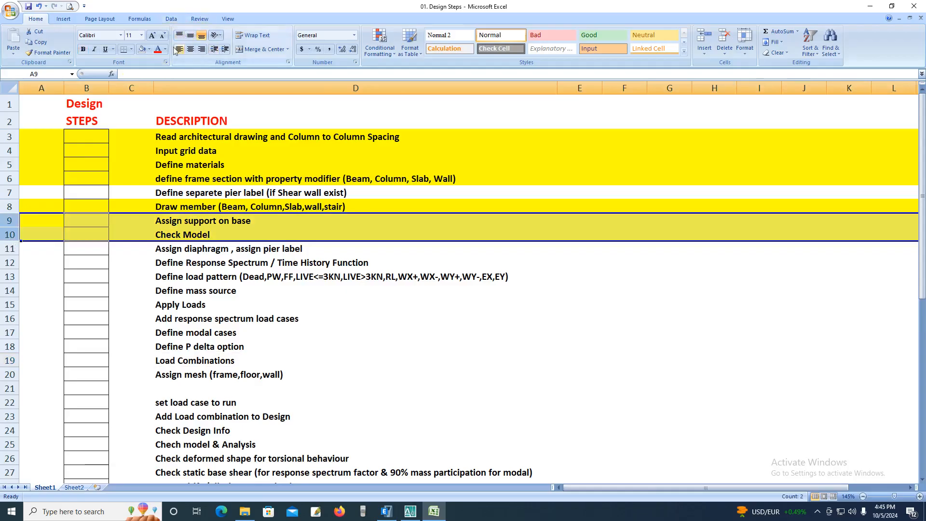
left_click(142, 49)
left_click(323, 276)
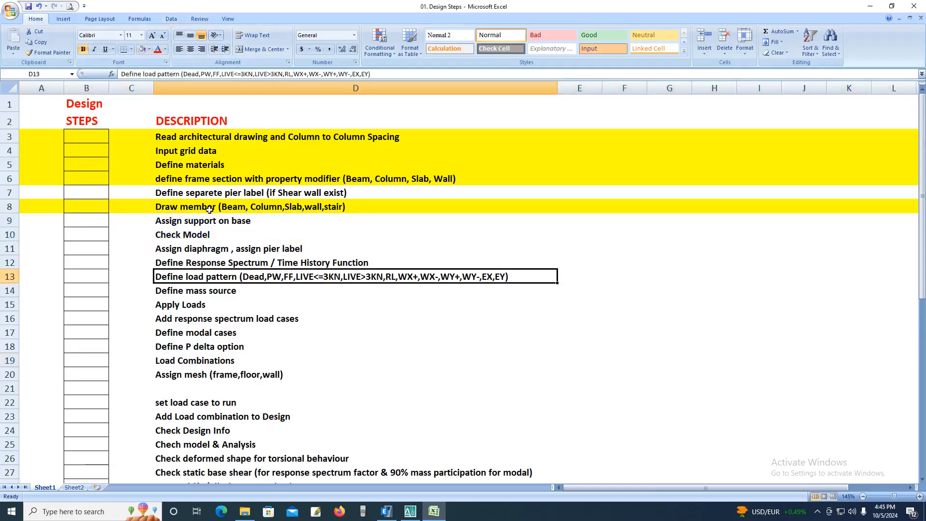
Switch to the ETABS model and open the list of defined frame section properties
left_click(386, 511)
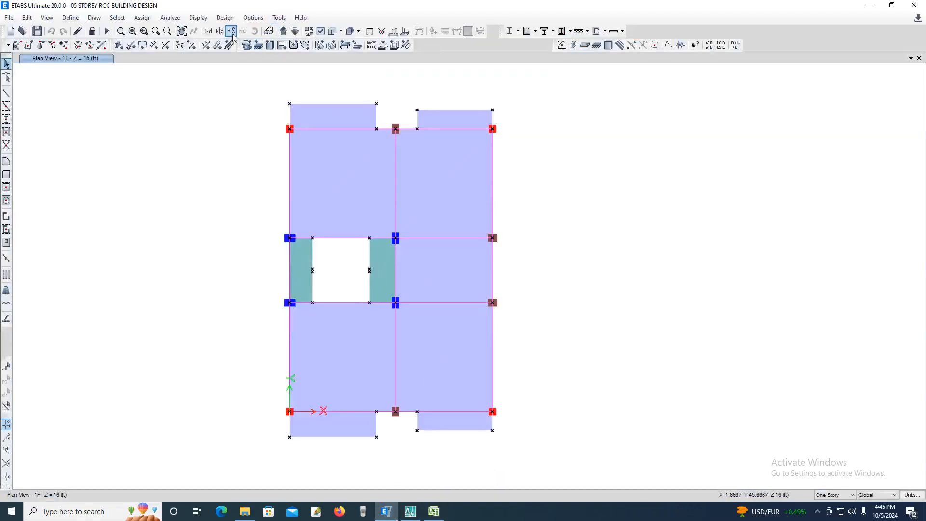
left_click(434, 511)
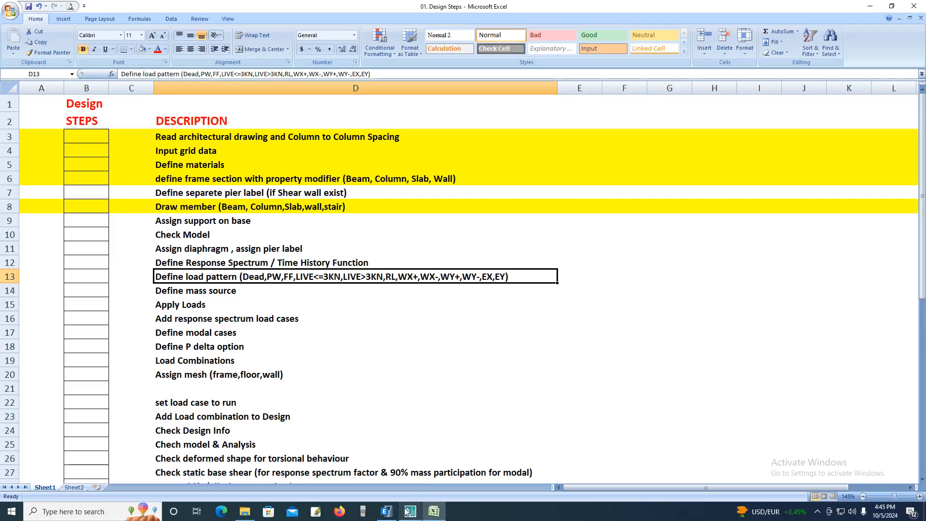
left_click(393, 516)
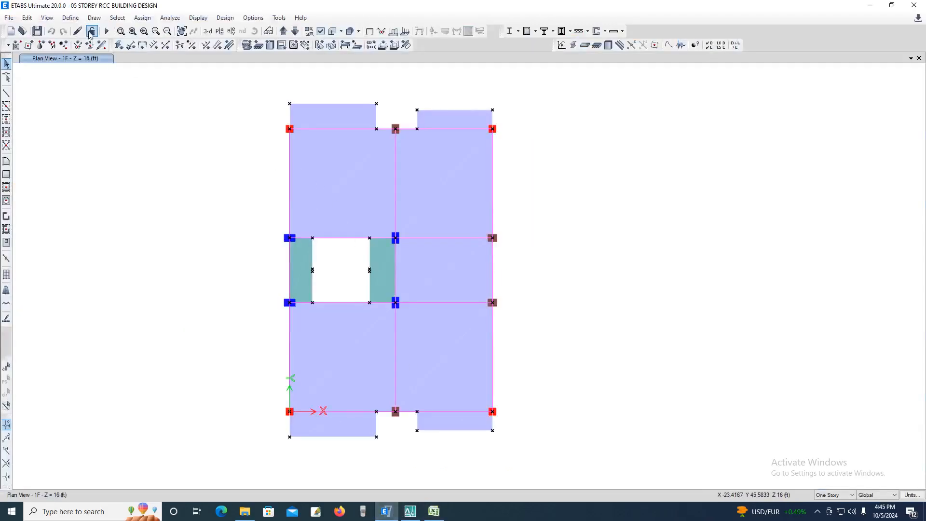
left_click(74, 20)
mouse_move(133, 46)
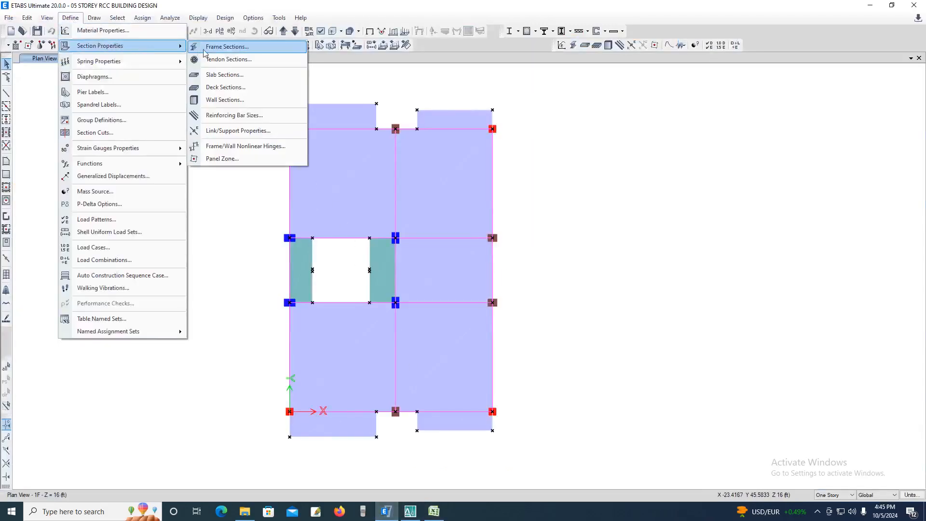
left_click(224, 47)
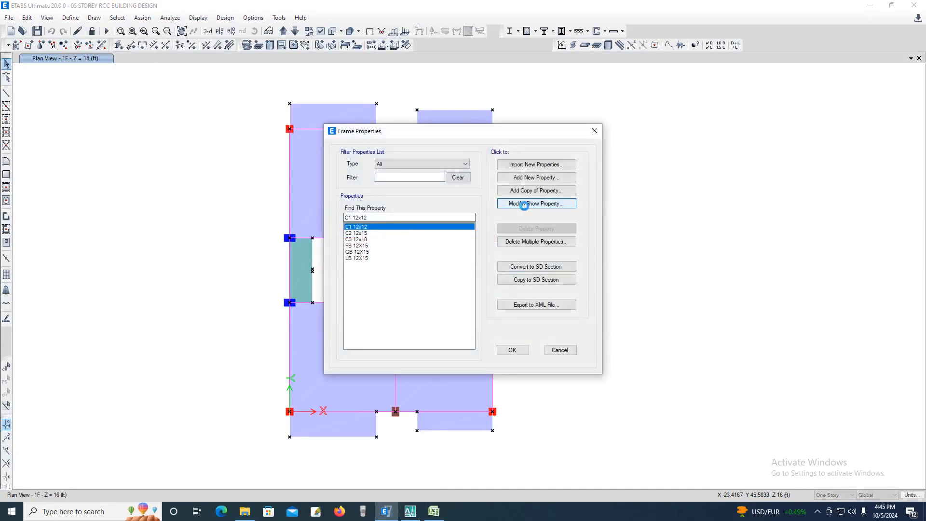
Reduce the moment of inertia modifiers about the 2 and 3 axes for the C1 12x12 column section
left_click(524, 203)
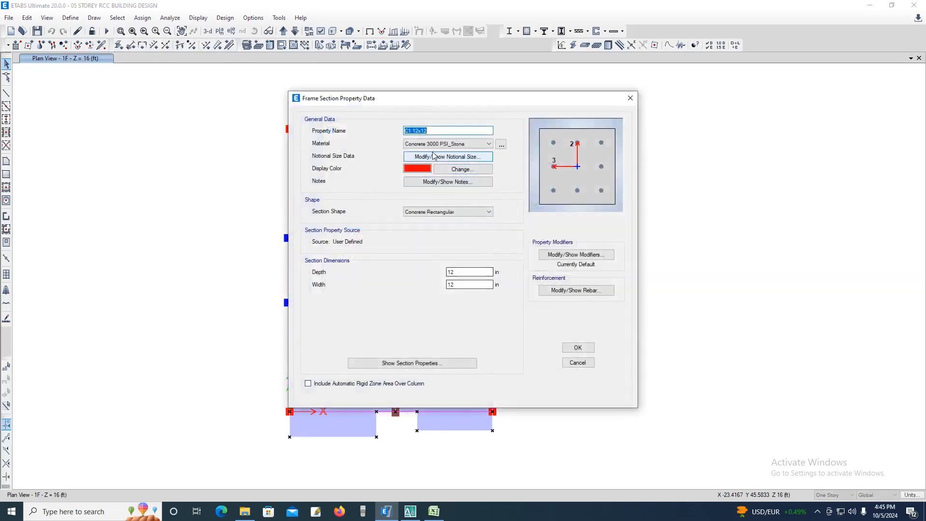
left_click(562, 256)
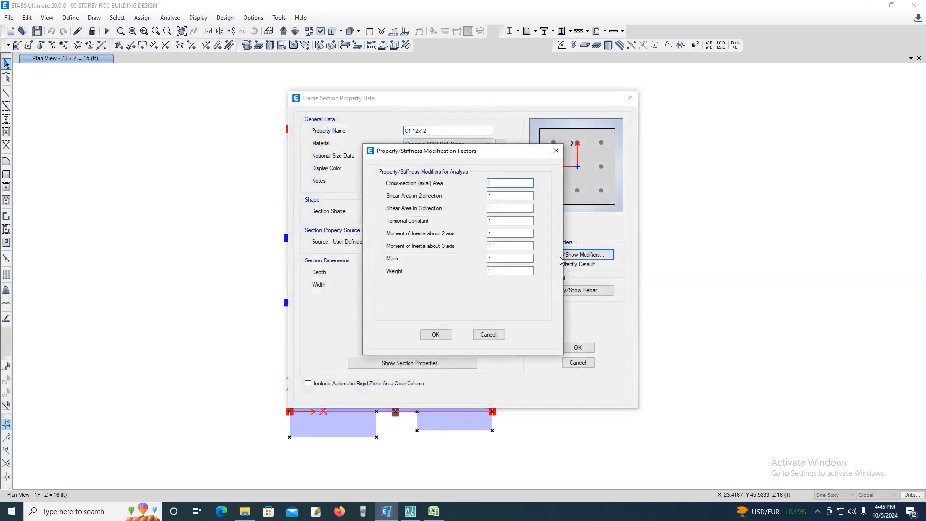
left_click(499, 234)
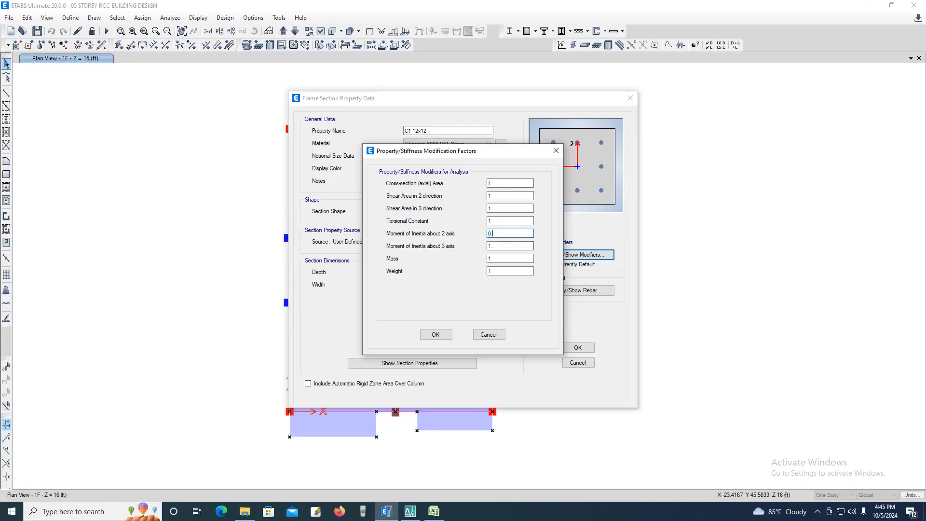
left_click(490, 247)
left_click(435, 335)
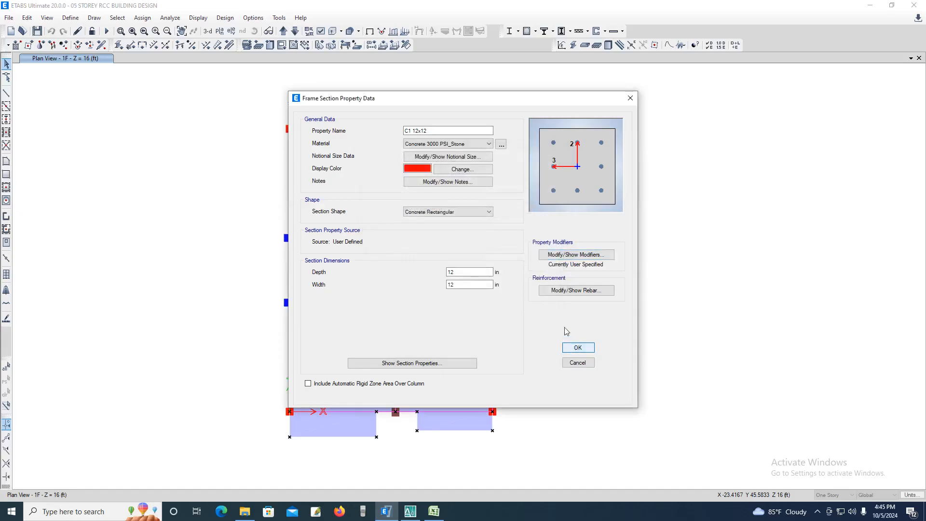
left_click(575, 350)
Set the moment of inertia modifiers about the 2 and 3 axes to 0.70 for the C2 12x15 column section
left_click(361, 234)
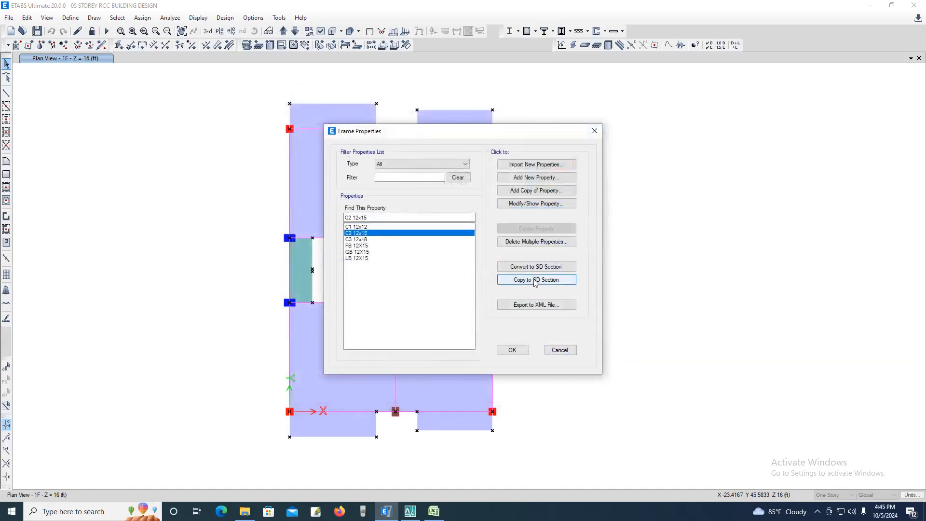
left_click(528, 204)
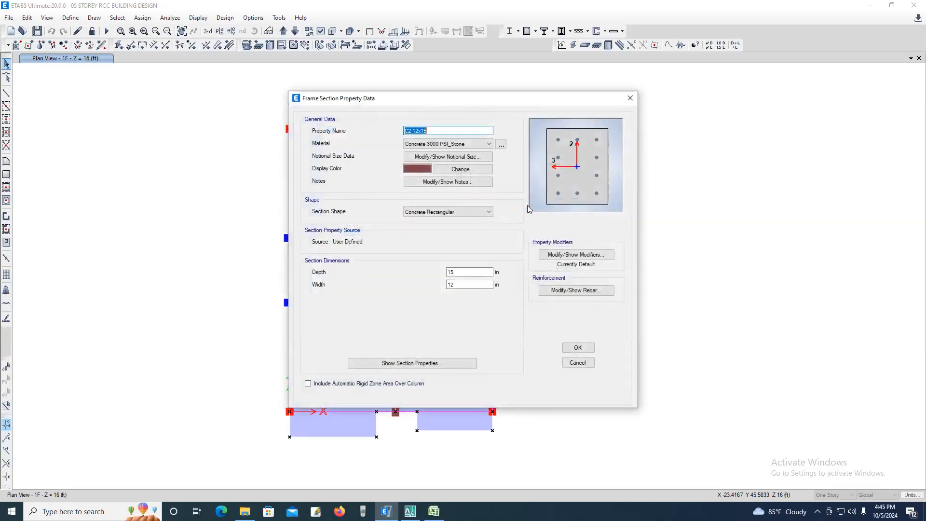
left_click(584, 254)
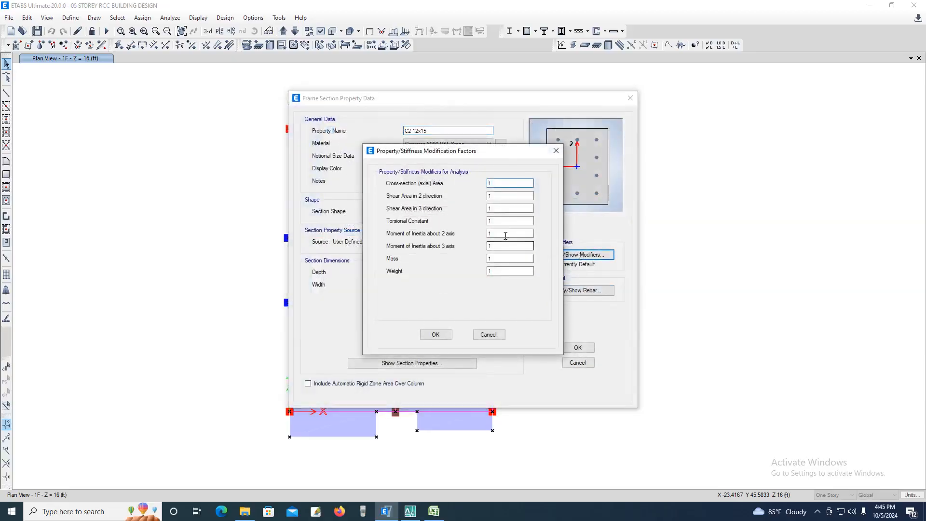
double_click(509, 233)
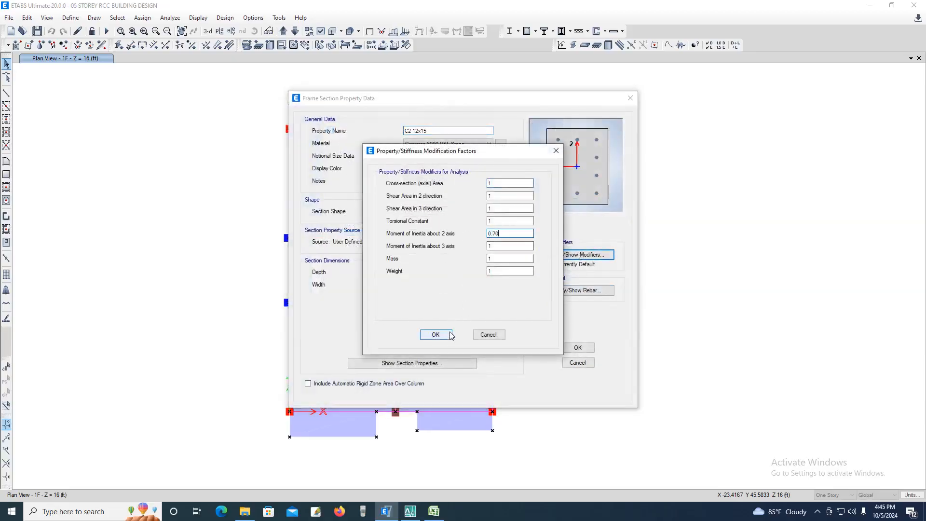
left_click(435, 334)
left_click(555, 254)
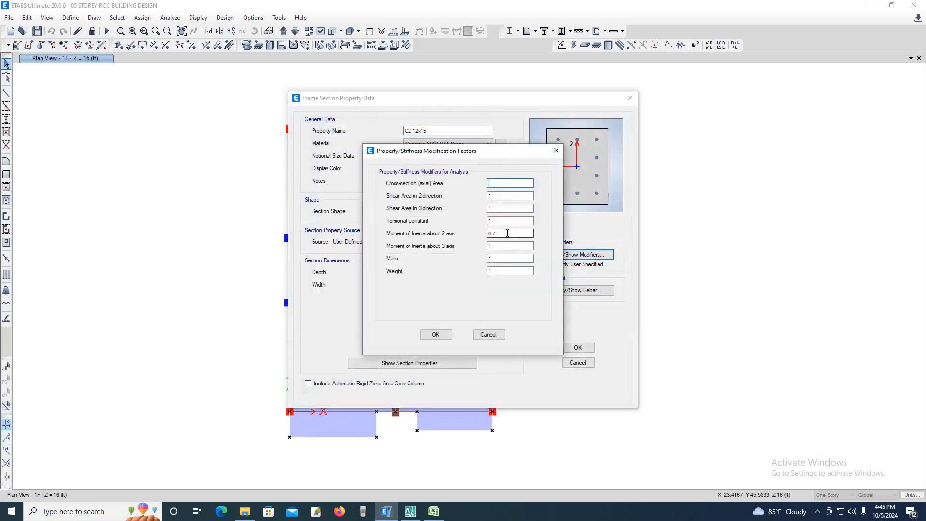
double_click(510, 246)
type("0.70")
left_click(436, 335)
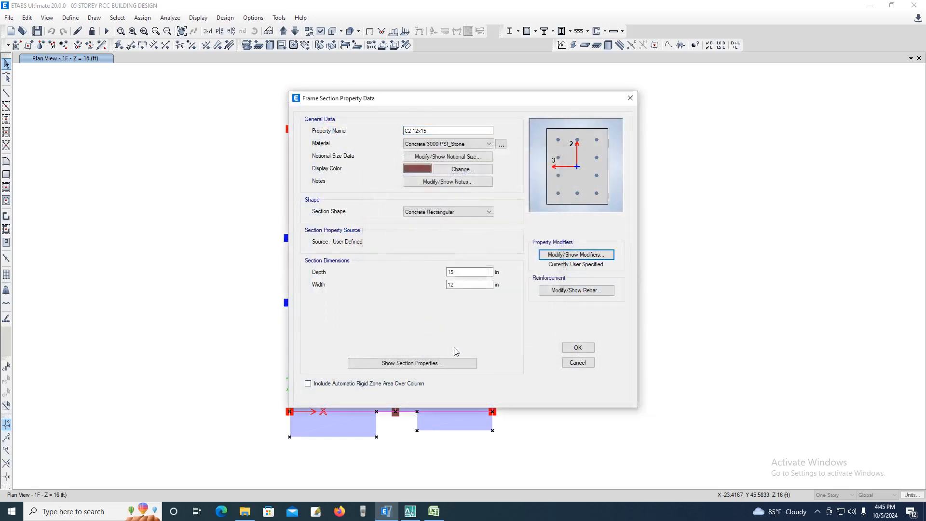
left_click(579, 349)
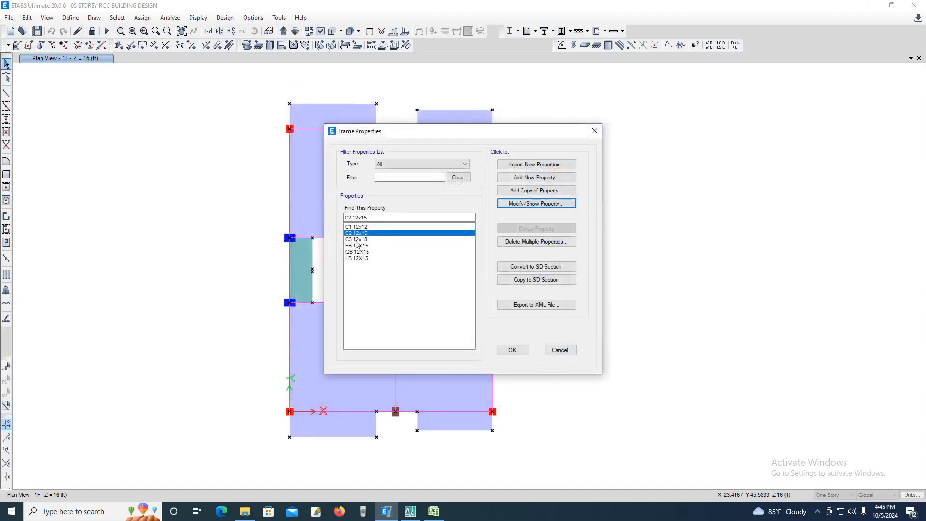
Set the C3 12x18 column section's moment of inertia modifiers about the 2 and 3 axes to 0.70 and review its reinforcement data
left_click(356, 239)
left_click(520, 204)
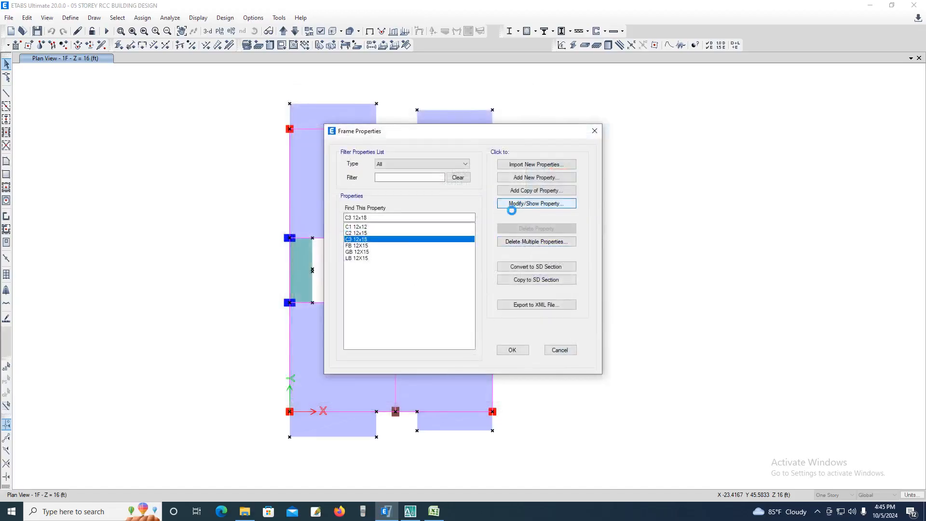
left_click(565, 255)
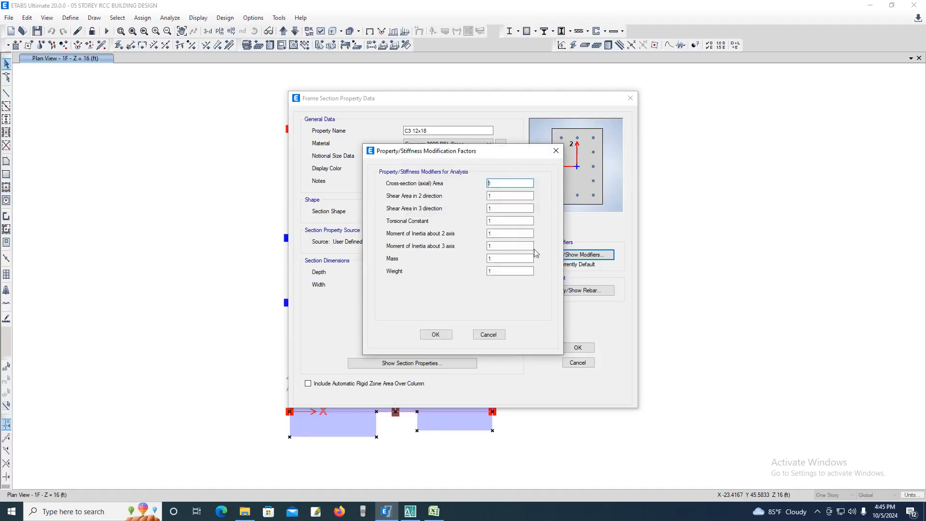
double_click(498, 233)
type("0.70")
key("Tab")
type("0")
left_click(435, 334)
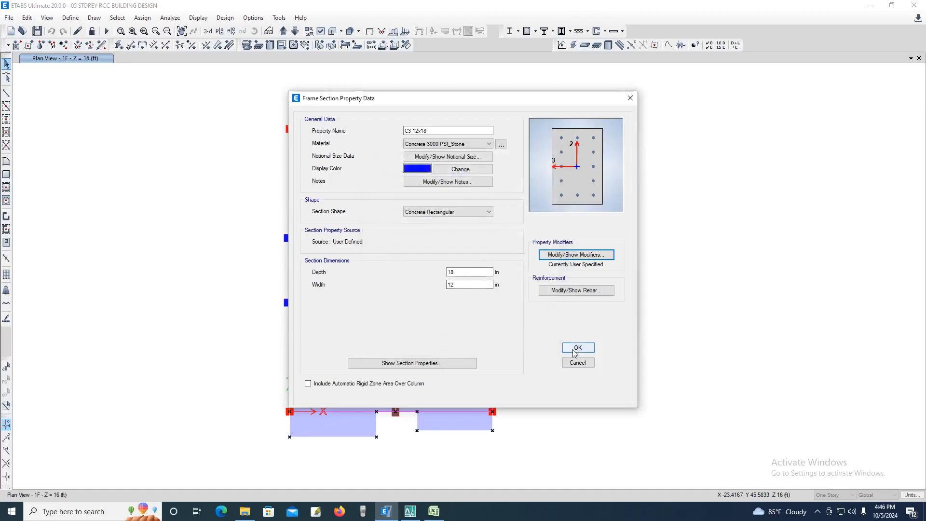
left_click(571, 295)
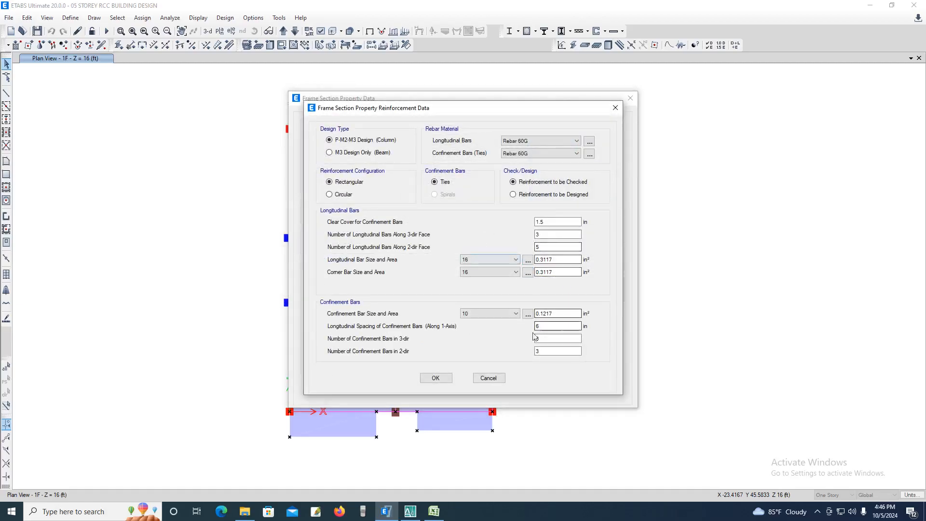
left_click(438, 378)
left_click(577, 347)
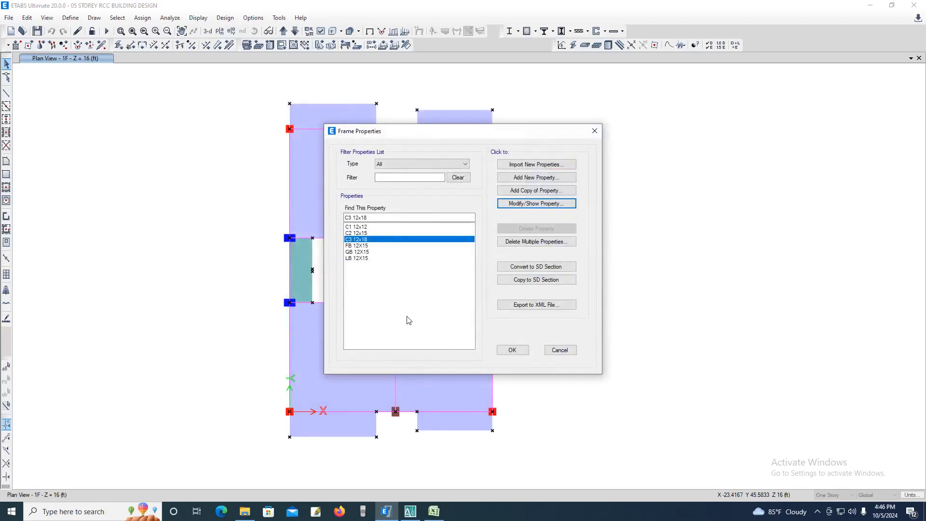
Set the moment of inertia modifiers about the 2 and 3 axes to 0.35 for the FB 12X15 beam section
left_click(357, 246)
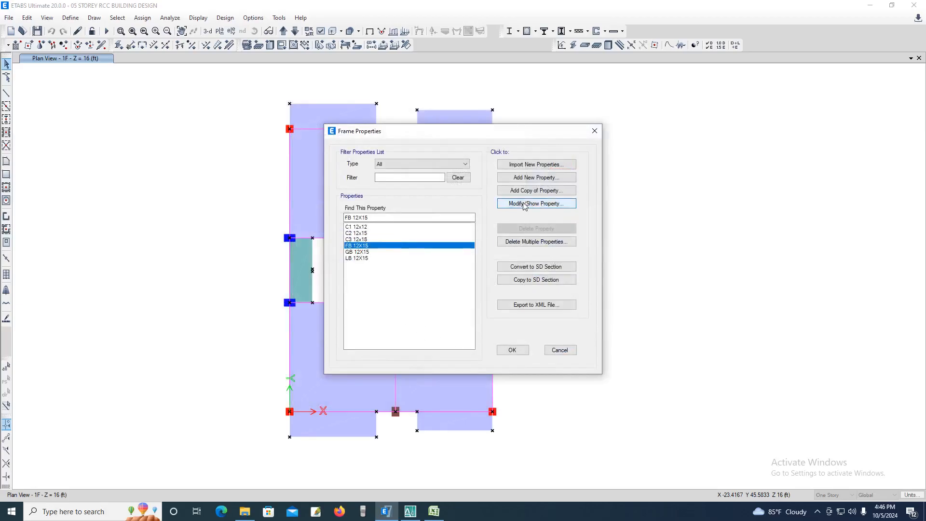
left_click(525, 205)
left_click(567, 255)
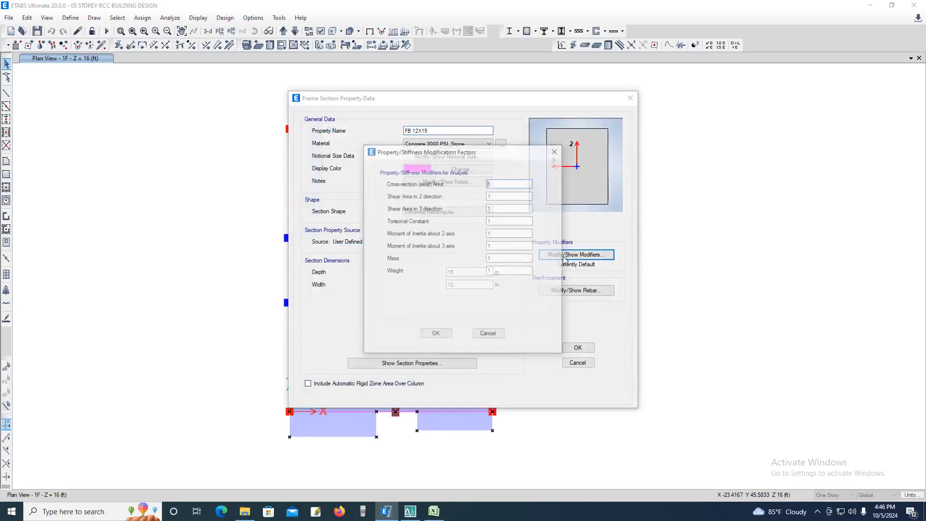
double_click(505, 234)
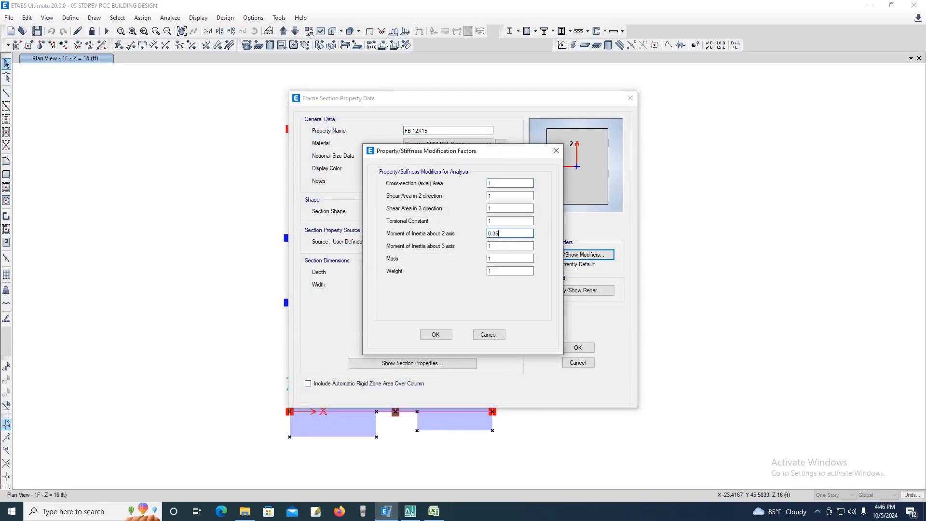
key("Tab")
left_click(435, 334)
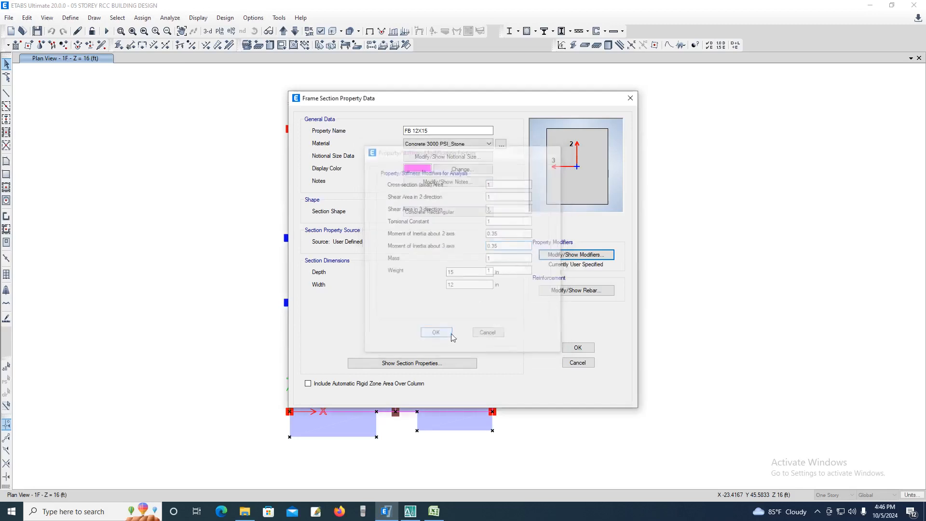
left_click(578, 347)
Set the moment of inertia modifiers about the 2 and 3 axes to 0.35 for the GB 12X15 beam section
left_click(360, 252)
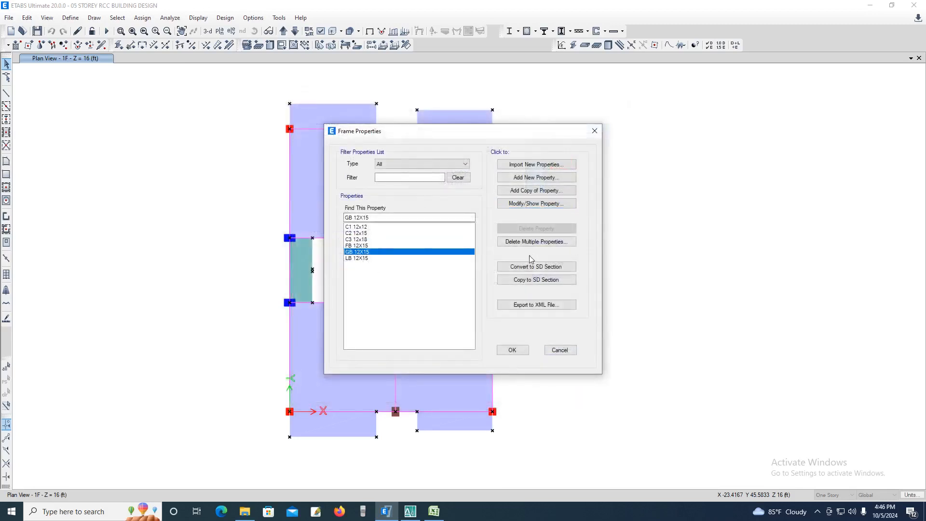
left_click(534, 206)
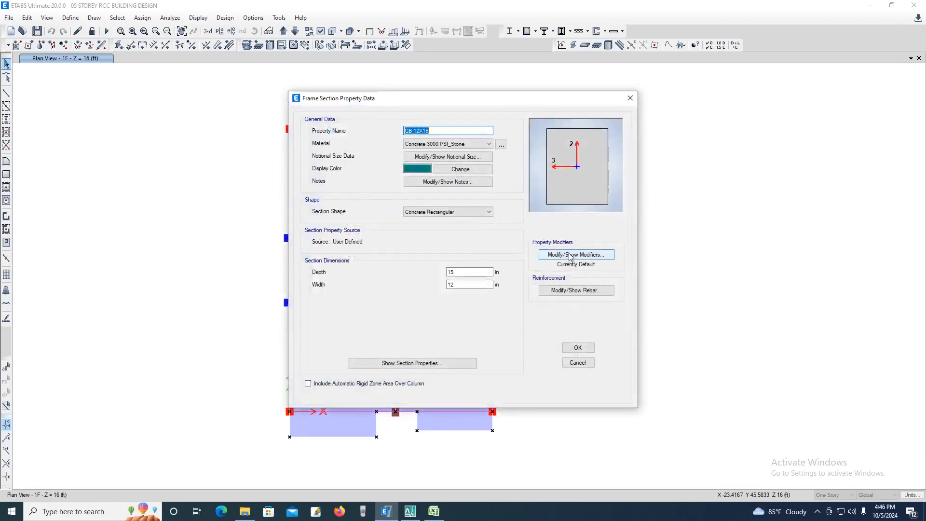
left_click(572, 255)
left_click(501, 234)
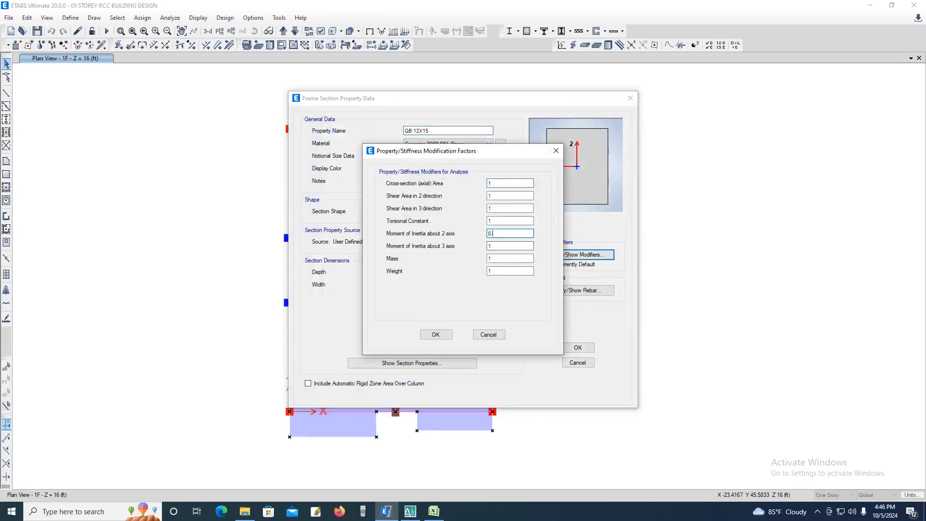
type("0.35")
key("Tab")
left_click(435, 334)
left_click(577, 347)
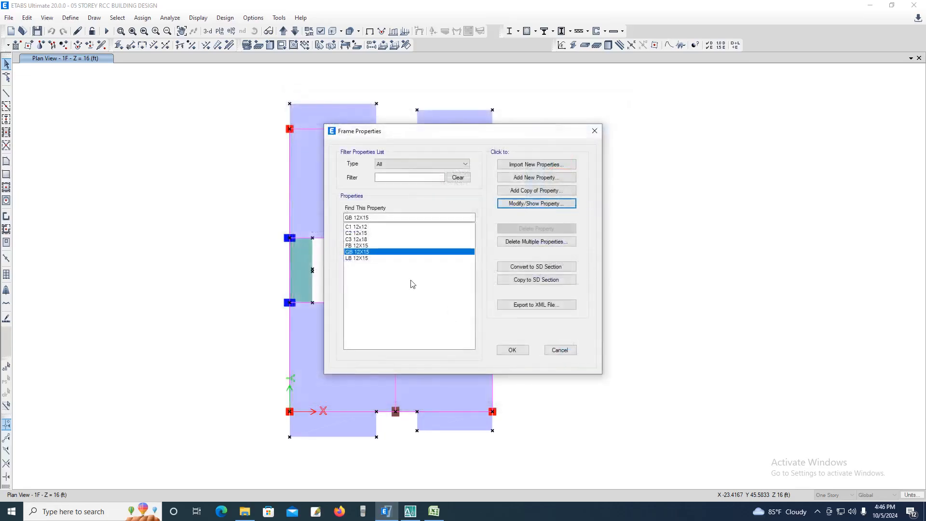
Set the moment of inertia modifiers about the 2 and 3 axes to 0.35 for the LB 12X15 beam section
left_click(376, 259)
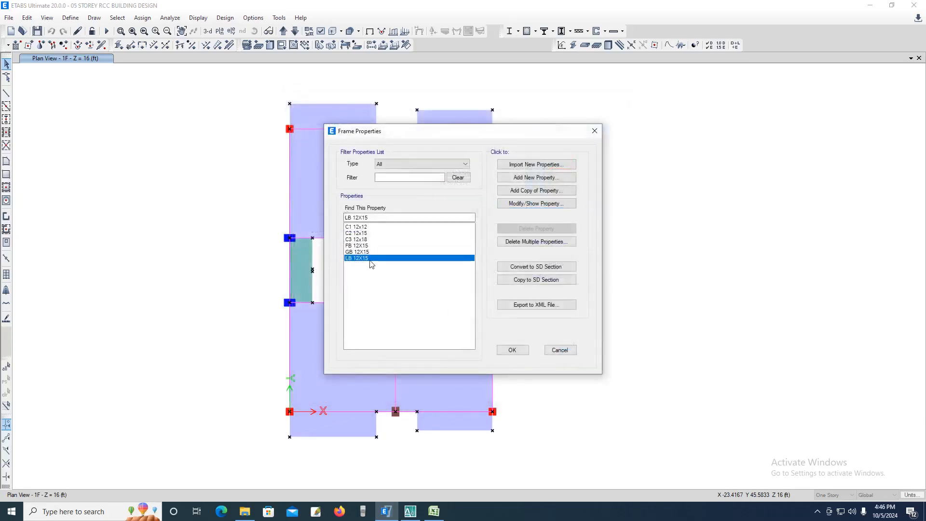
left_click(532, 204)
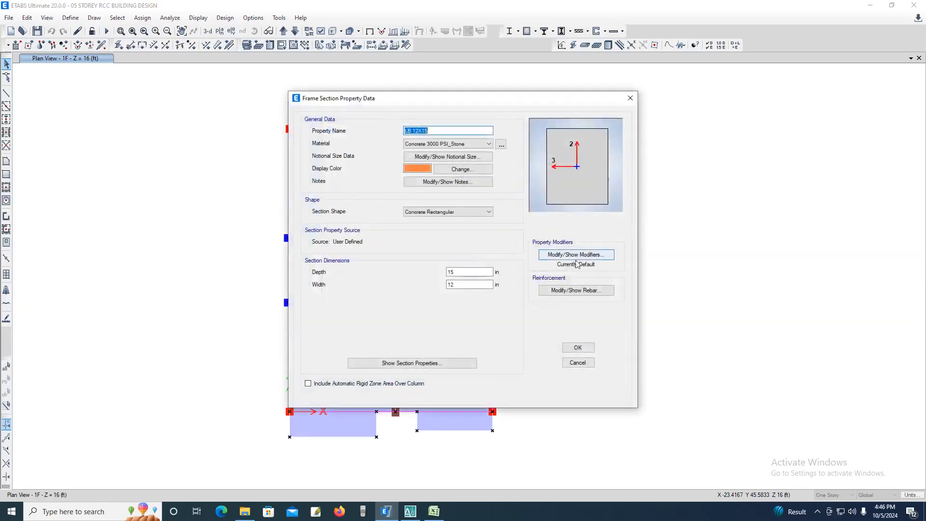
left_click(576, 256)
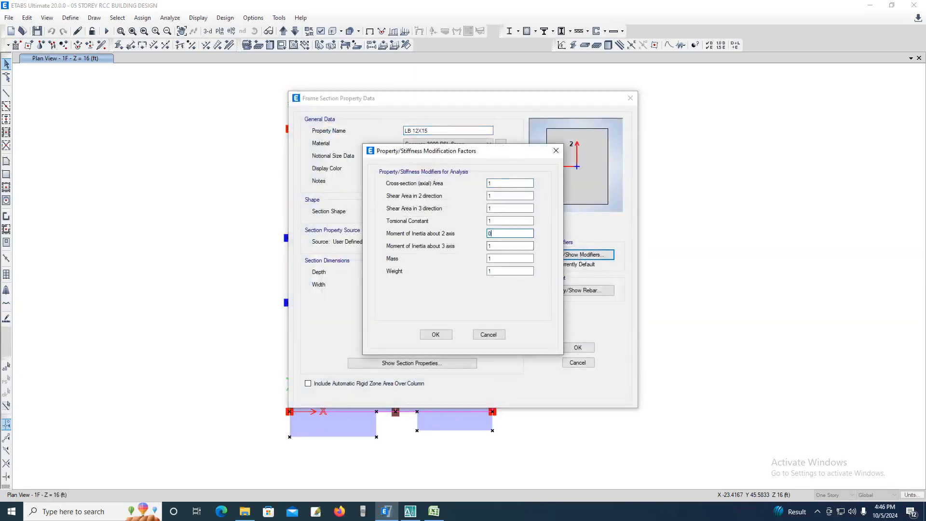
key("Tab")
type("10")
type(".35")
left_click(435, 335)
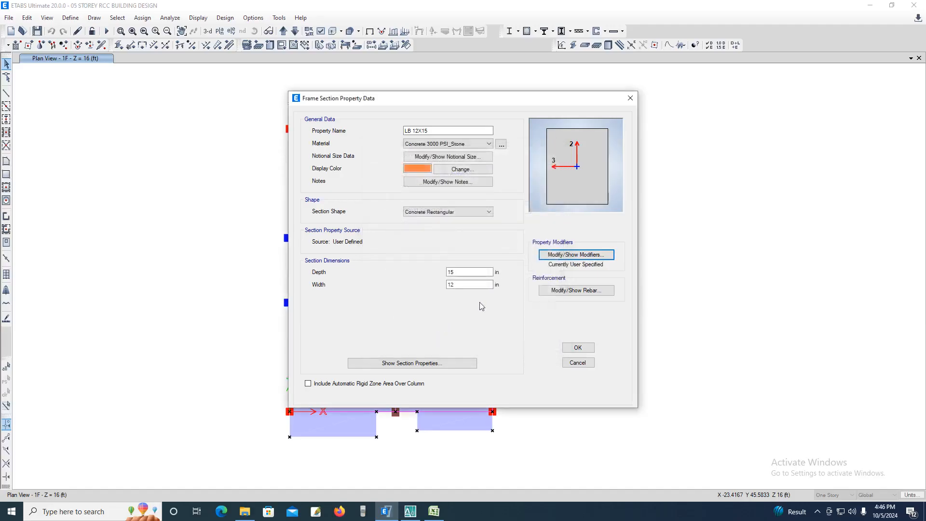
left_click(577, 347)
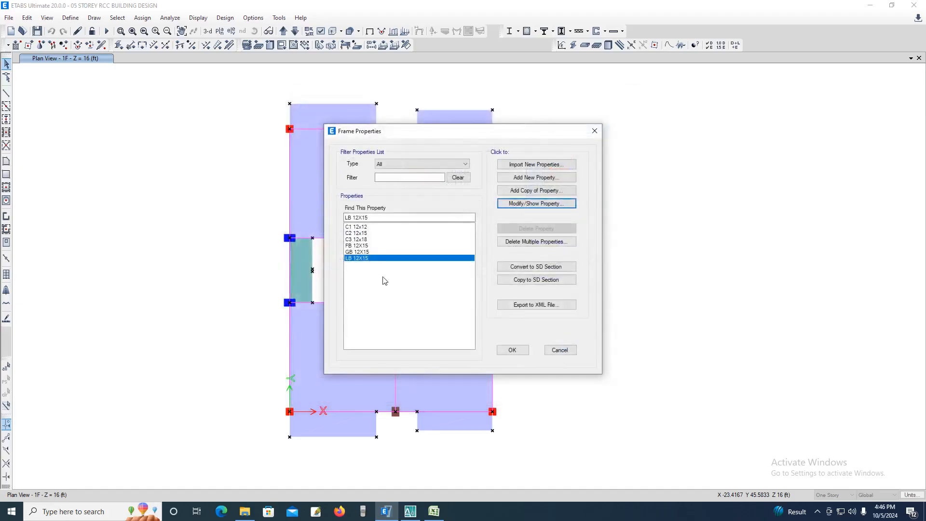
left_click(523, 349)
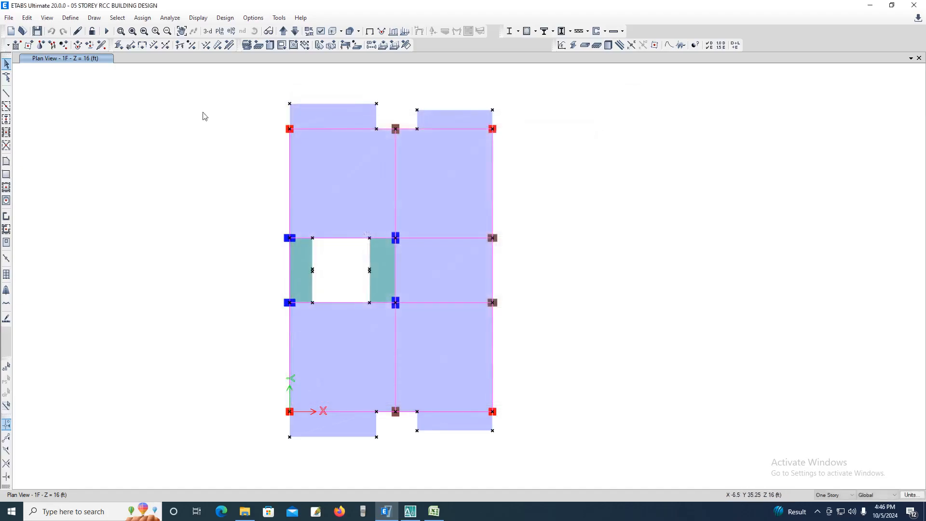
Modify the bending stiffness modifiers in the m11, m22 and m12 directions for the Slab5 slab property
left_click(70, 18)
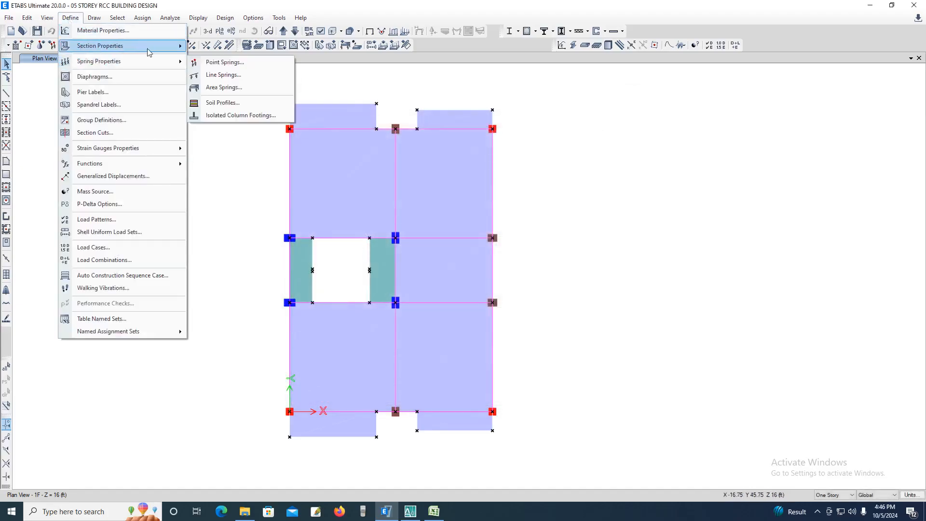
mouse_move(126, 45)
left_click(213, 74)
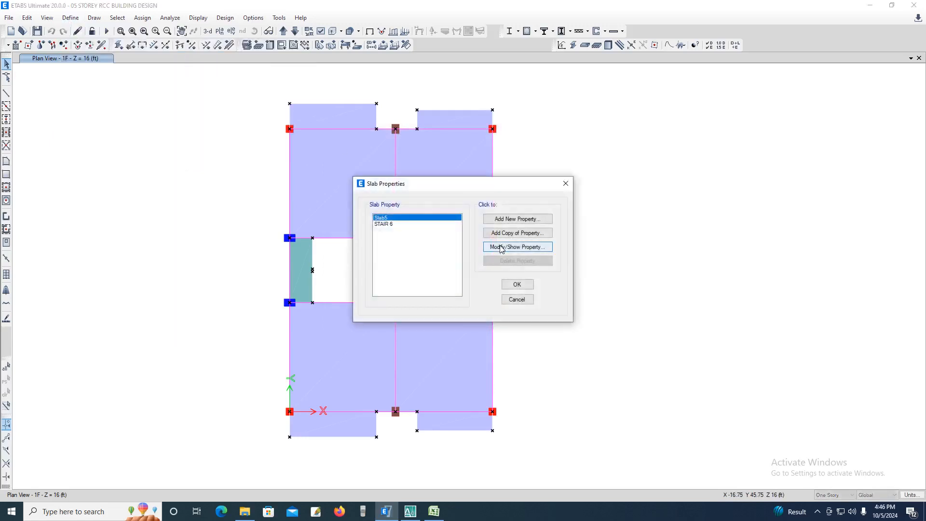
left_click(488, 248)
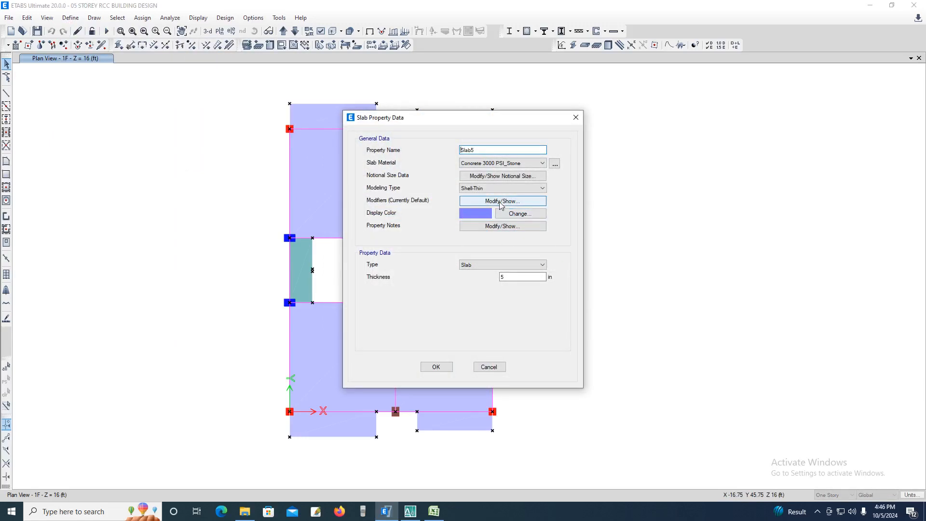
left_click(500, 203)
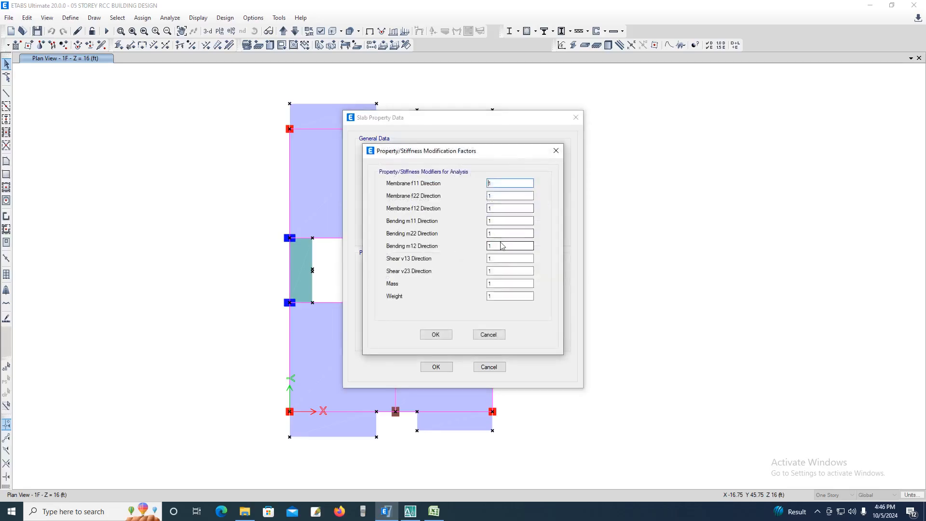
double_click(495, 221)
left_click(496, 236)
type("0")
key("BackSpace")
key("BackSpace")
type("0")
key("Tab")
type("0")
left_click(435, 334)
left_click(436, 367)
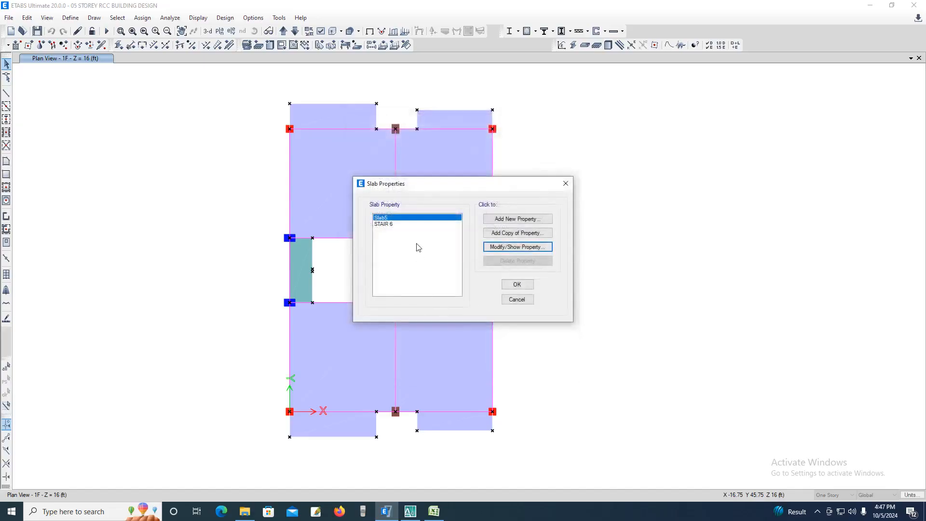
Set the m11 and m22 bending modifiers to 0.25 for the STAIR 6 slab property and change its m12 modifier as well
left_click(393, 224)
left_click(497, 251)
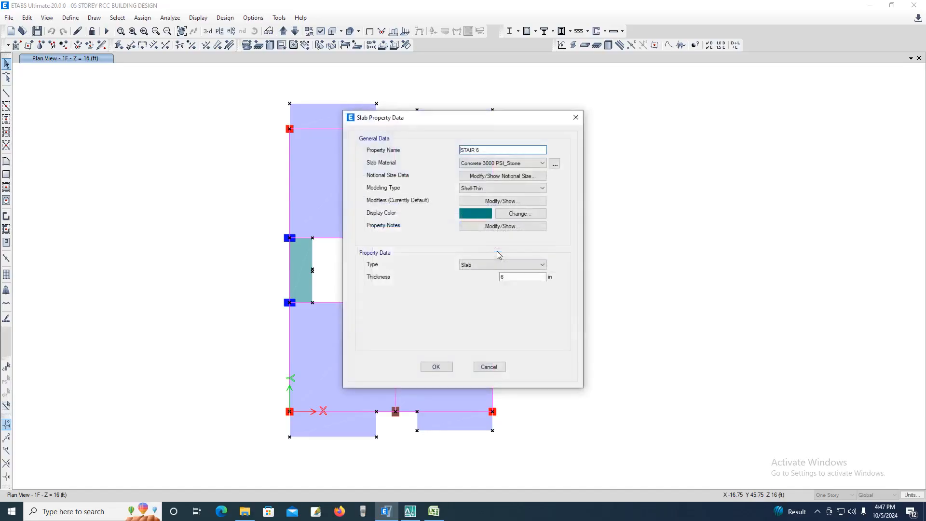
left_click(486, 206)
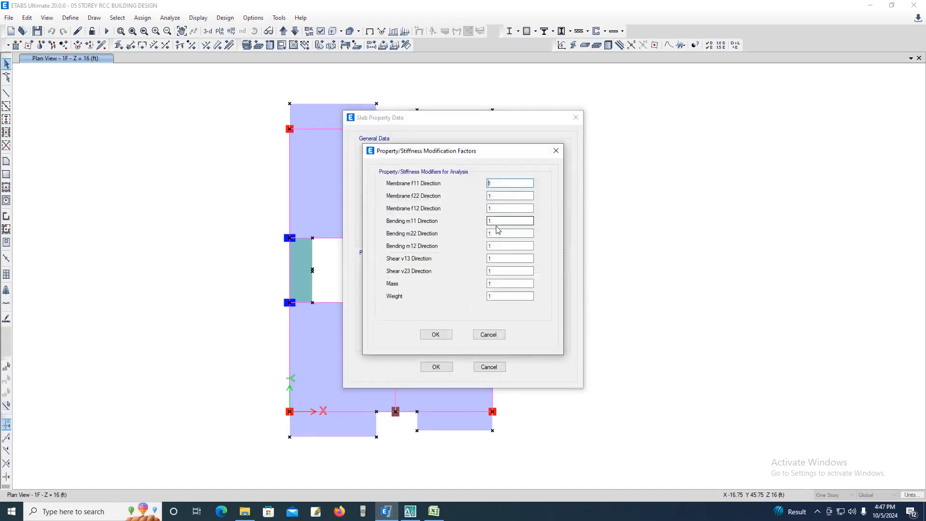
double_click(491, 221)
type("0.25")
double_click(488, 234)
type("0.25")
key("Tab")
type("0")
left_click(435, 334)
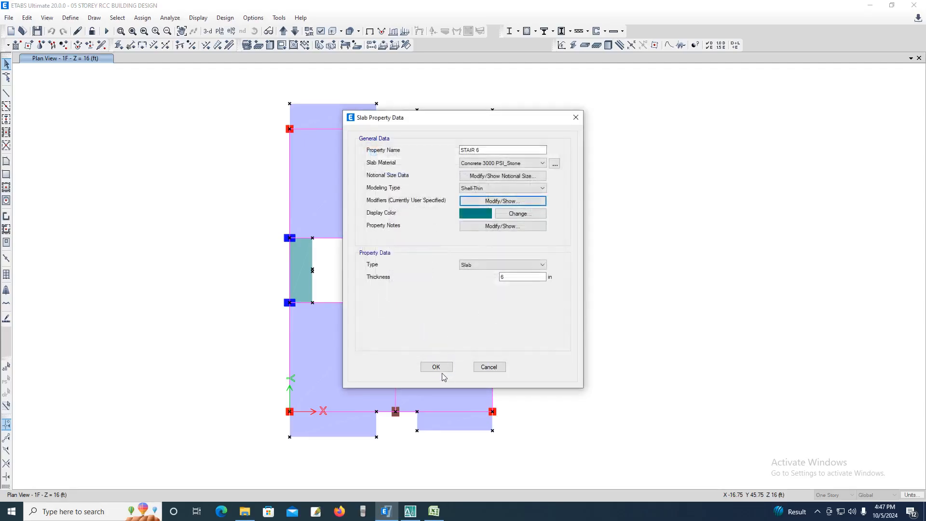
left_click(439, 366)
left_click(514, 284)
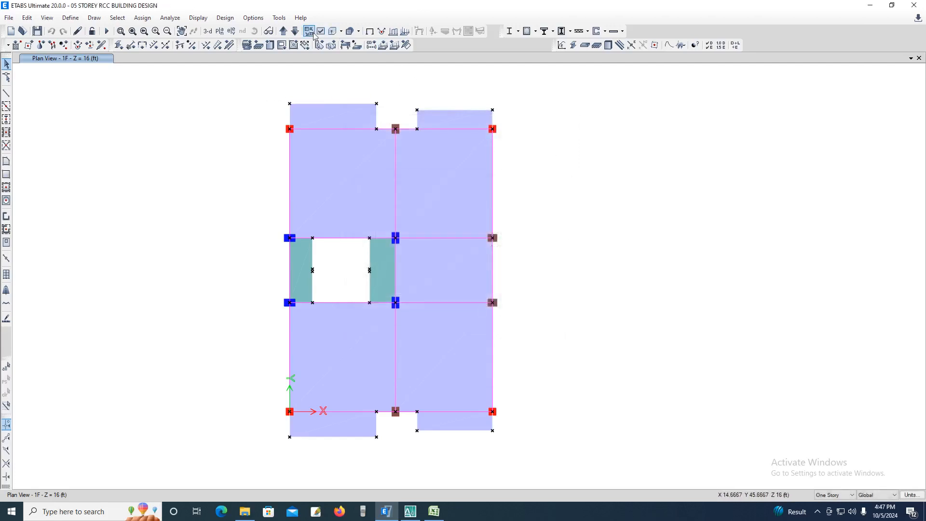
Display the frame section names in the plan view and check the beam sections on the storeys up to 4F
left_click(332, 31)
left_click(410, 103)
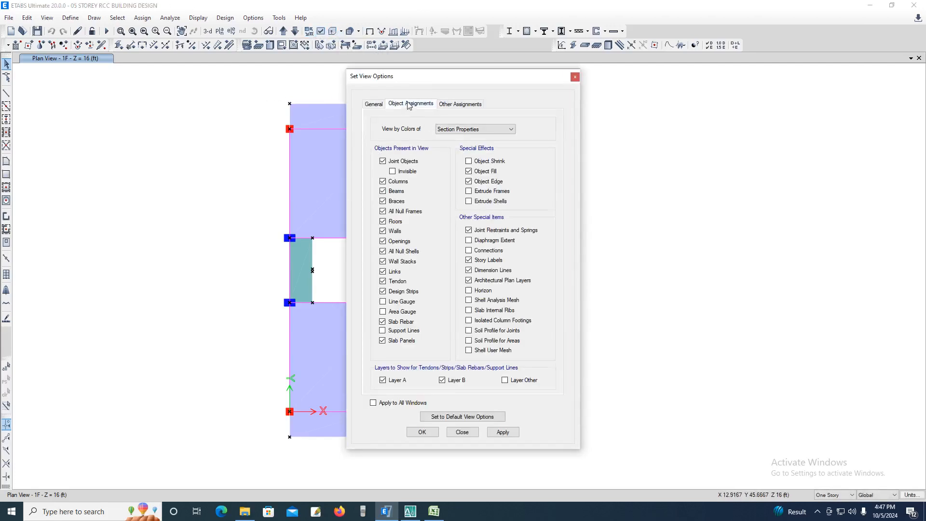
left_click(490, 149)
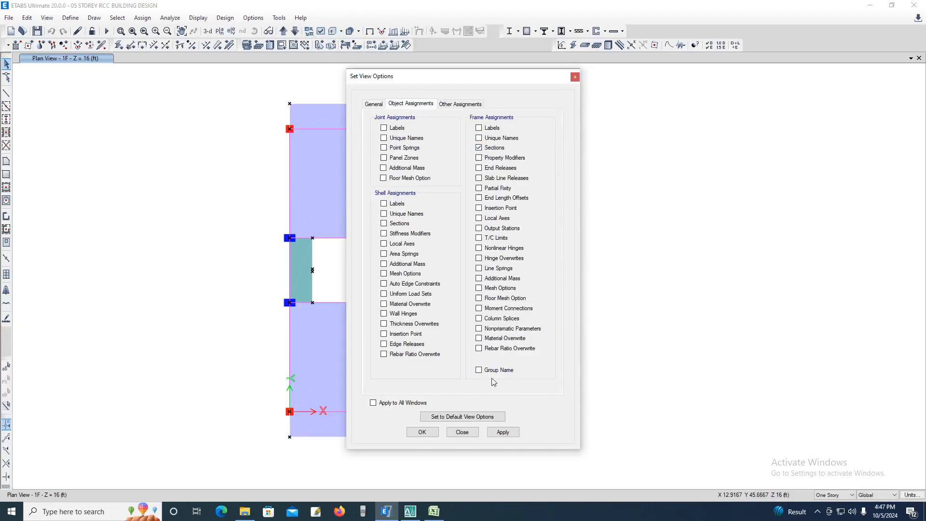
left_click(504, 432)
left_click(422, 432)
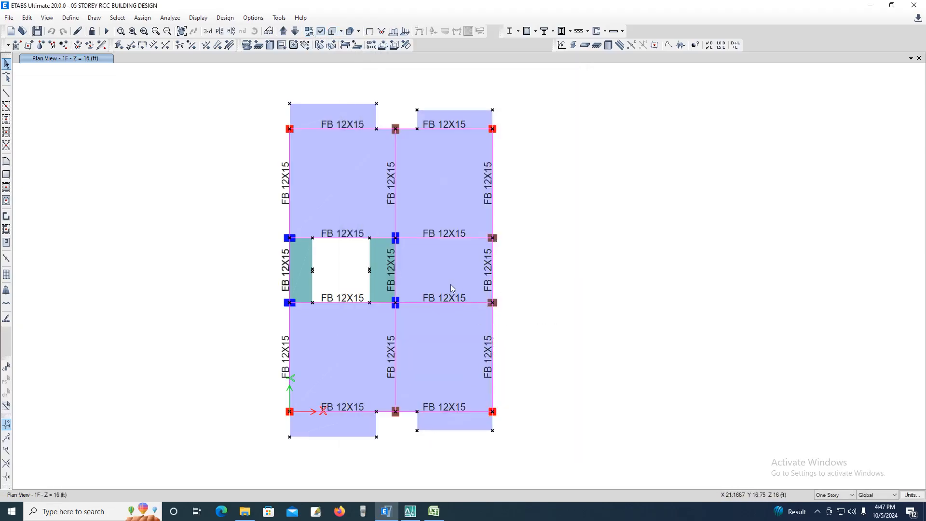
scroll(418, 366, "up", 3)
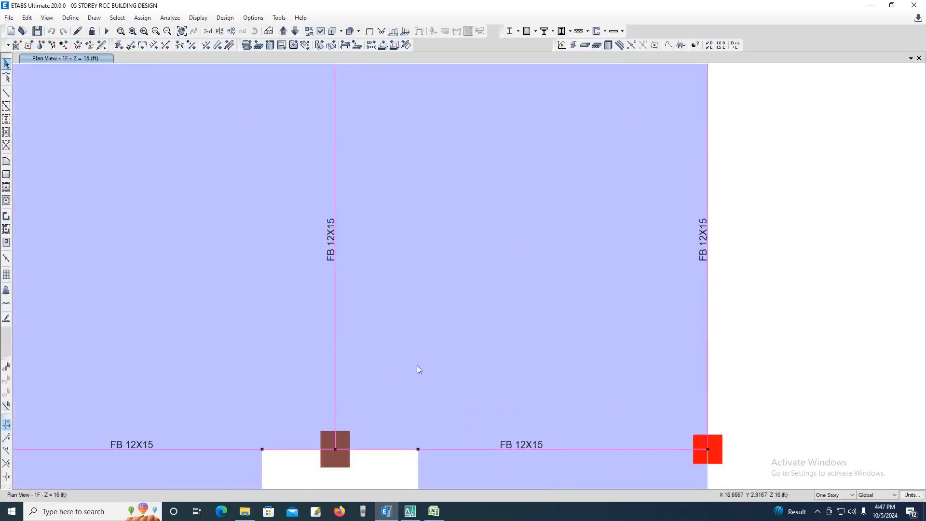
scroll(417, 362, "down", 3)
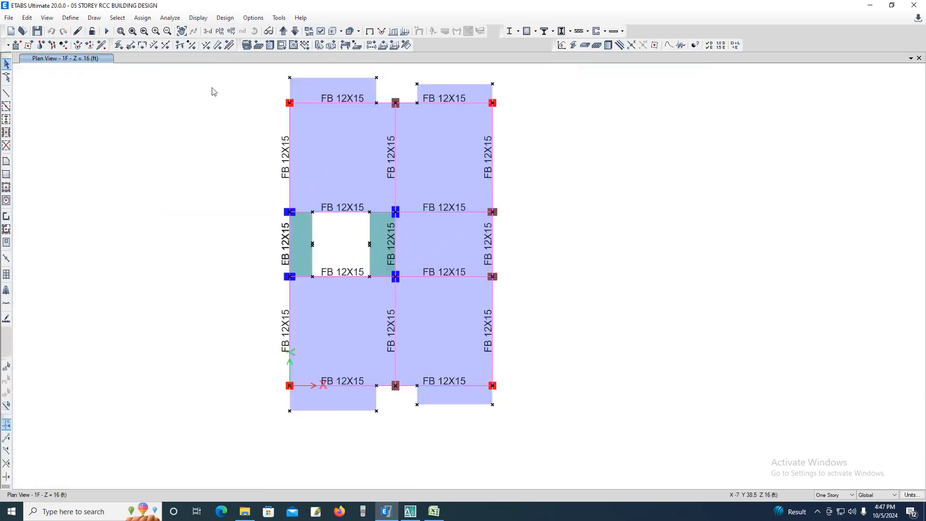
middle_click_drag(343, 195, 344, 202)
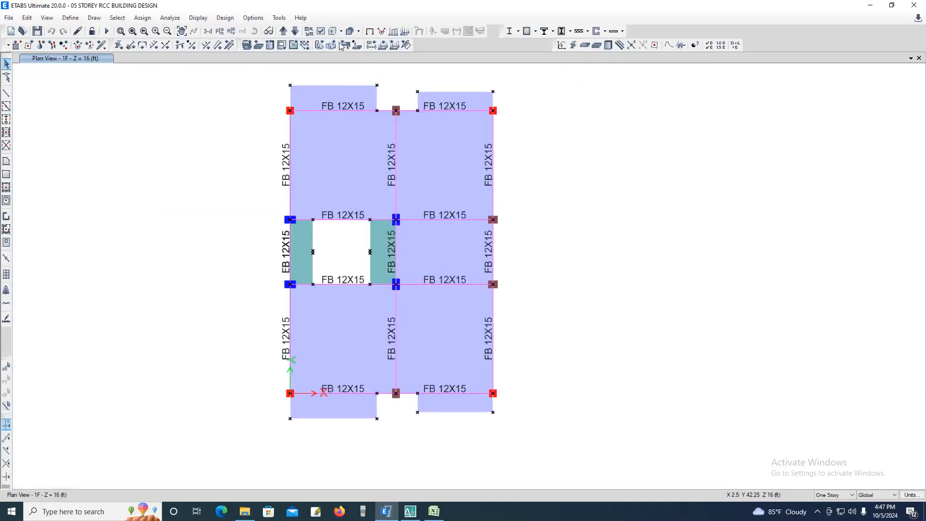
left_click(283, 31)
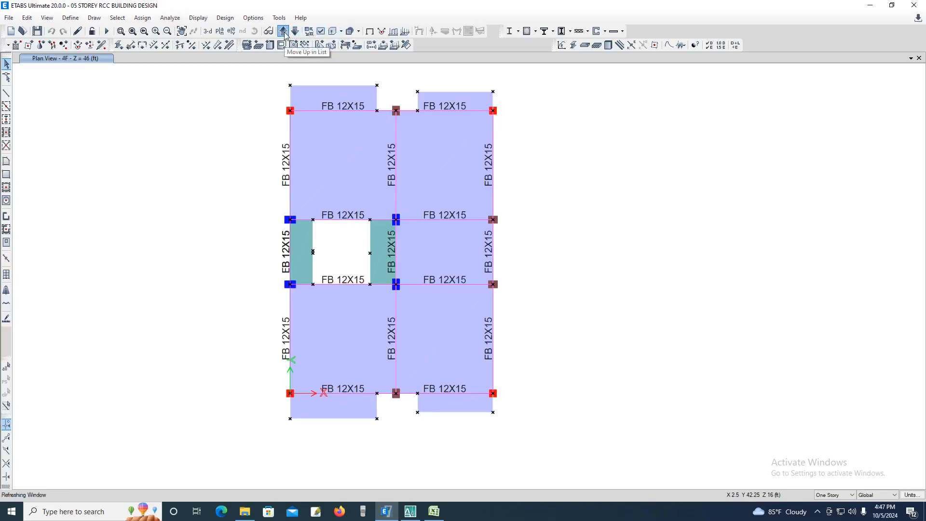
left_click(295, 32)
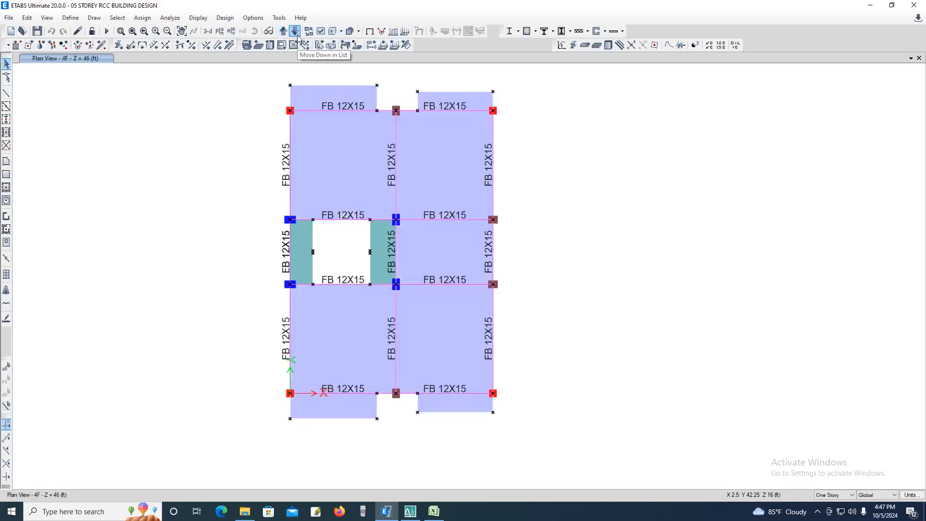
Switch to the Design Steps workbook in Excel, select the "Assign support on base" row, and return to ETABS
left_click(433, 511)
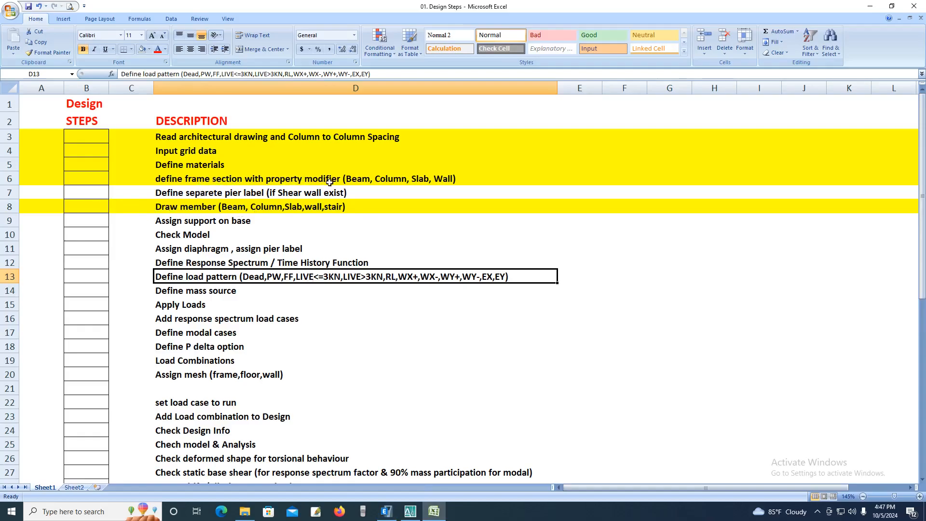
left_click(167, 222)
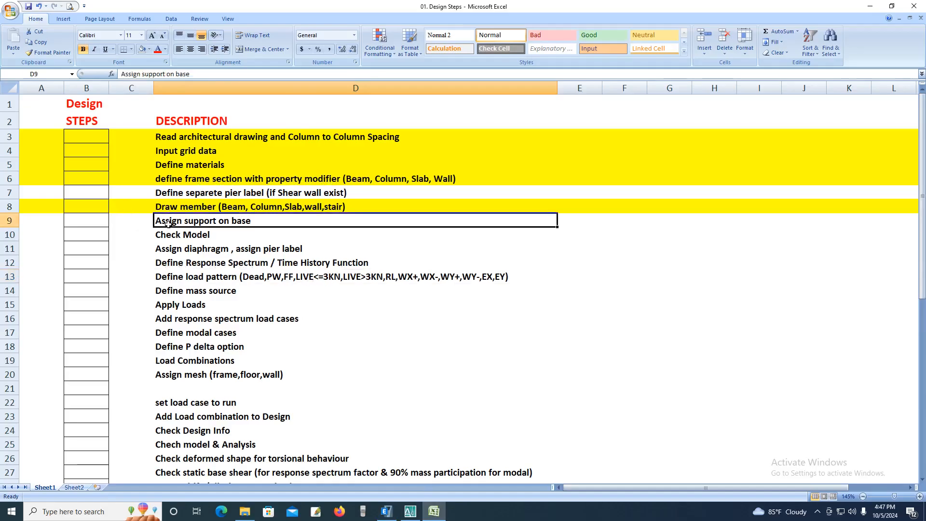
left_click(9, 220)
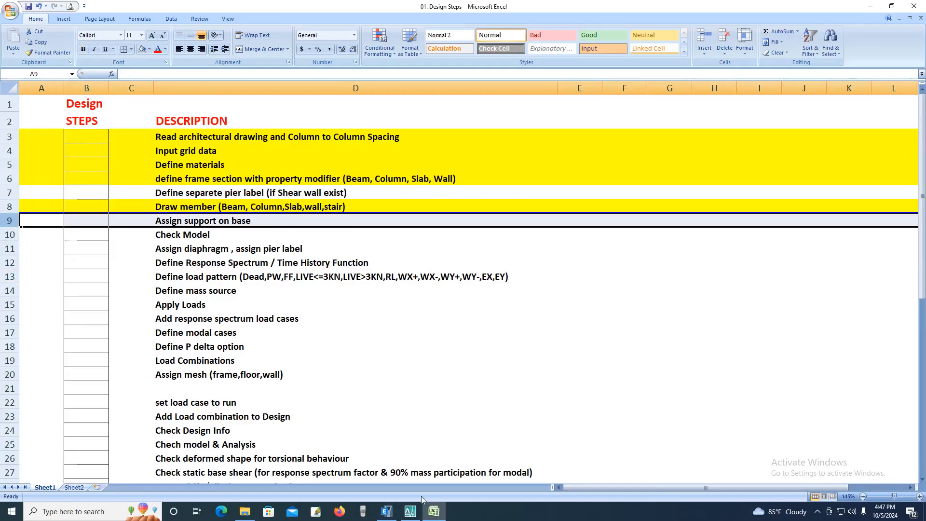
left_click(411, 515)
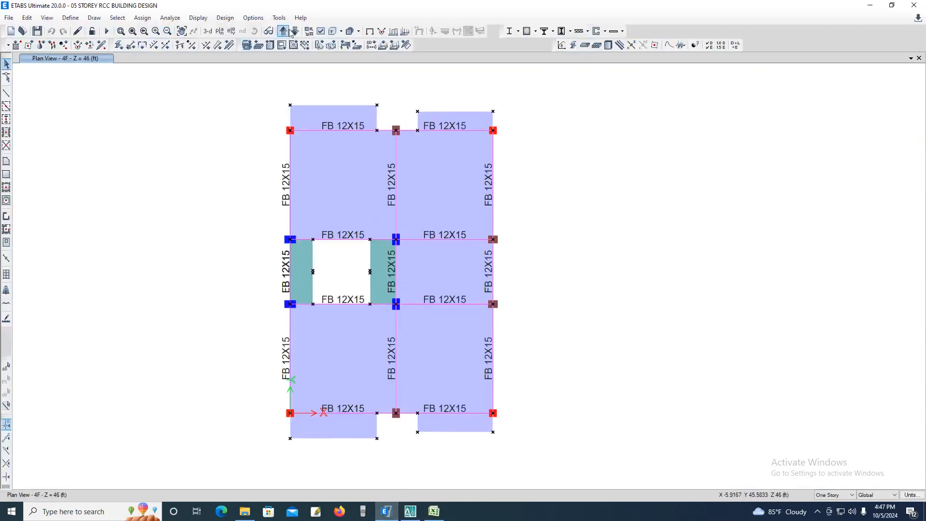
Show the plan view of the Base level
left_click(270, 33)
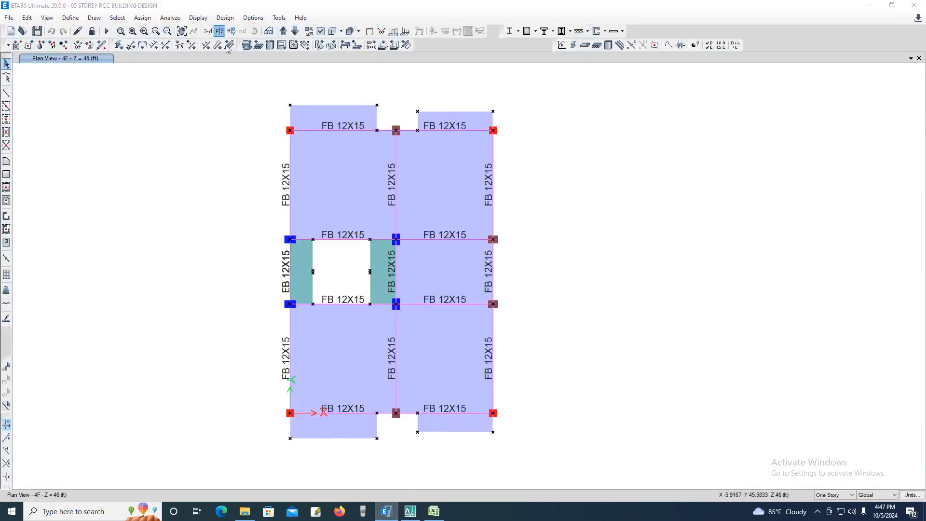
left_click(406, 274)
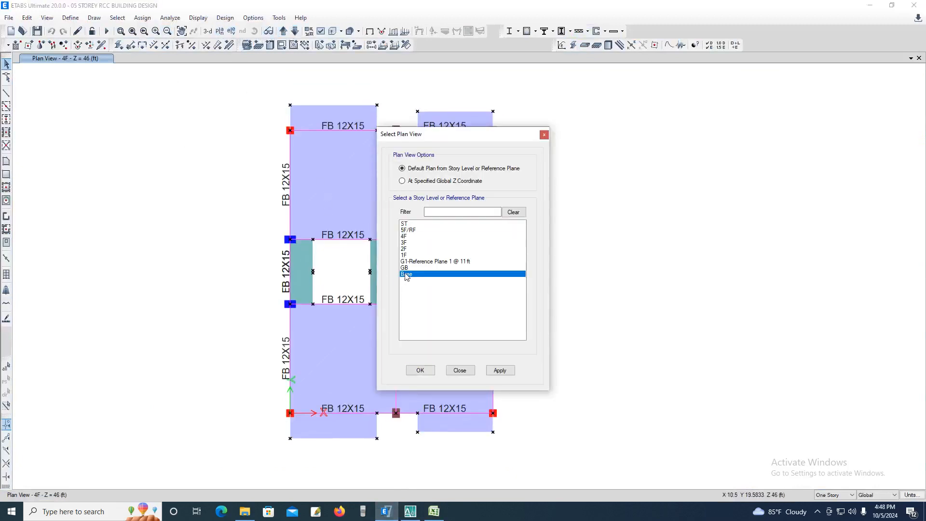
left_click(499, 371)
left_click(420, 370)
middle_click_drag(486, 385, 377, 356)
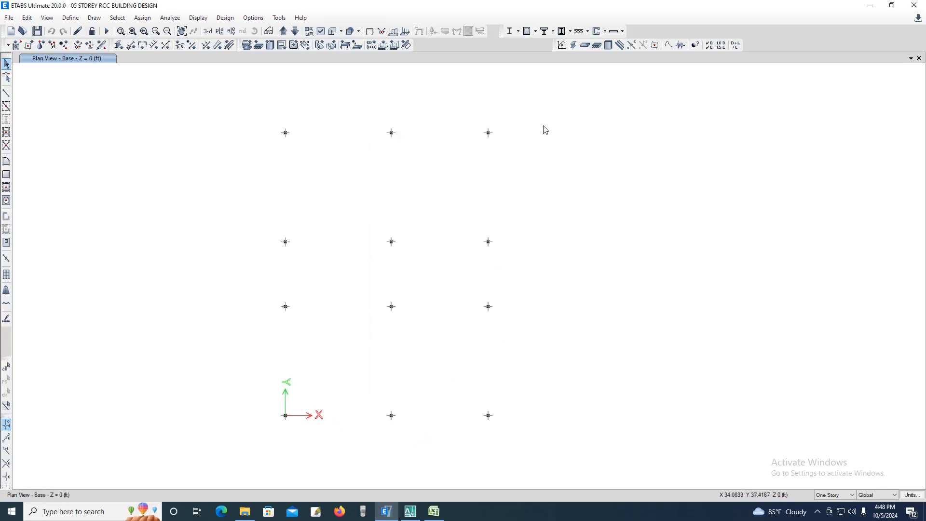
Assign pinned supports to all the base joints, restraining translation in X, Y and Z with rotations left free
left_click_drag(541, 107, 261, 436)
left_click(142, 17)
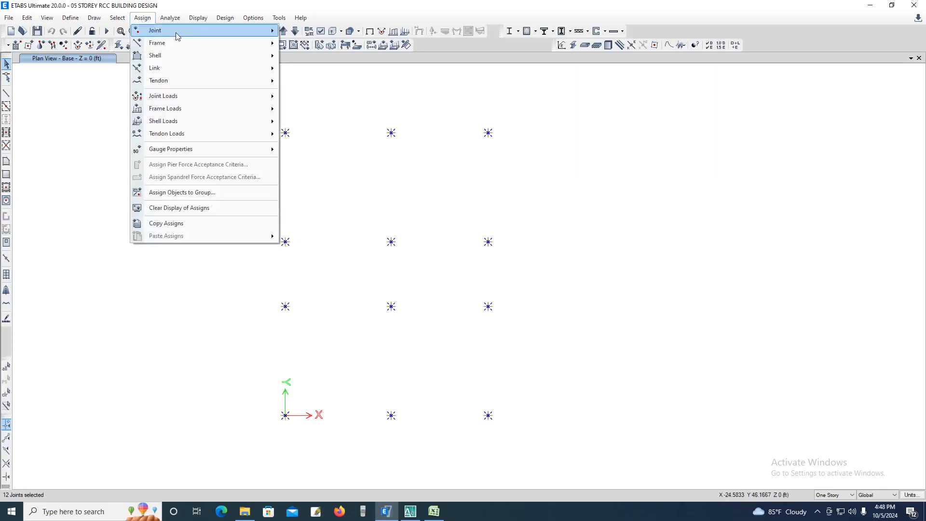
mouse_move(176, 31)
left_click(311, 31)
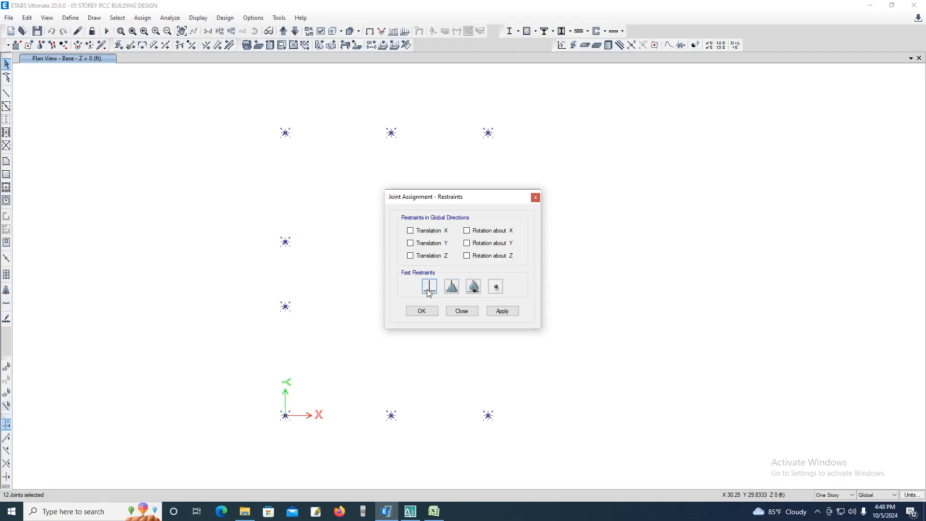
left_click(456, 289)
left_click(434, 291)
left_click(451, 287)
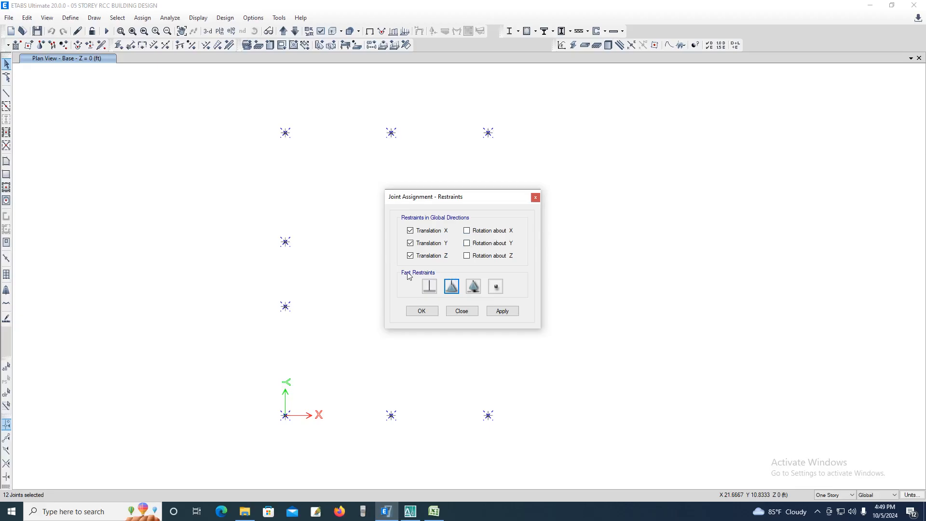
left_click(513, 312)
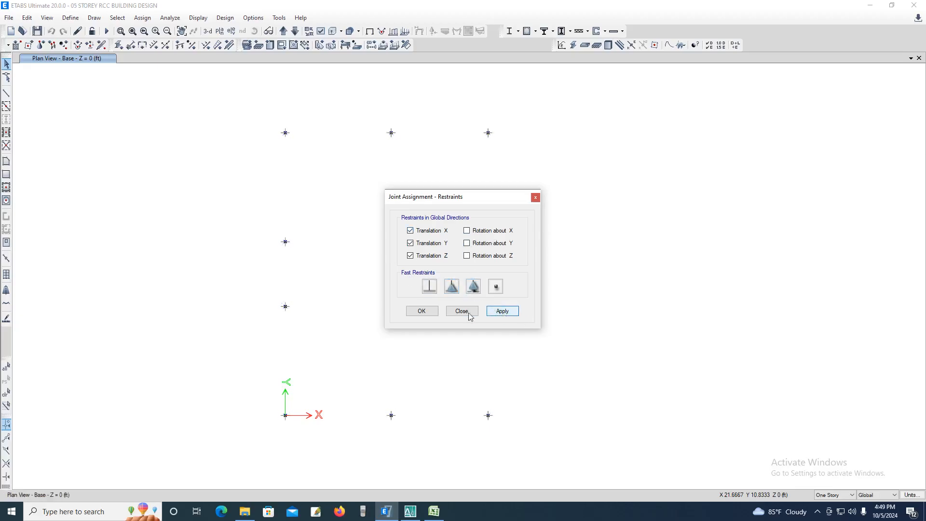
left_click(421, 311)
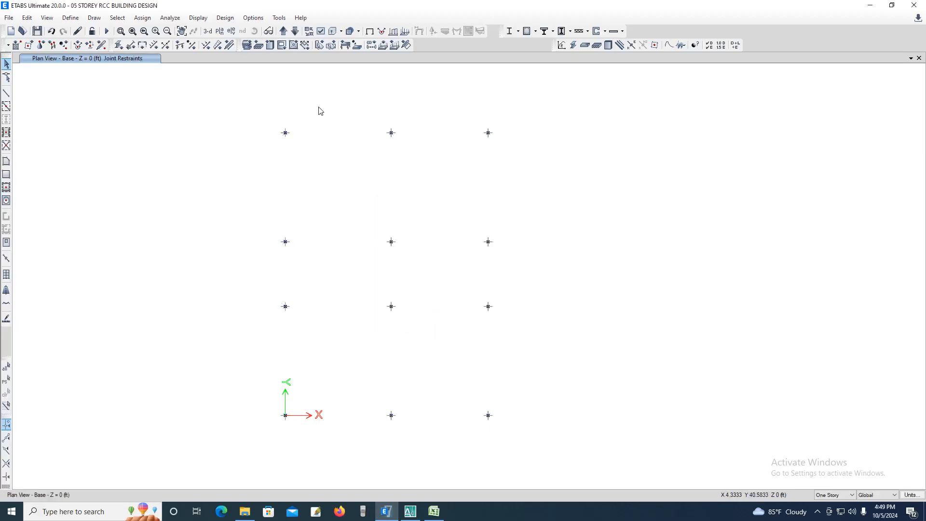
Show the 3-D view with frame section names turned off and examine the supports at the column bases
left_click(208, 30)
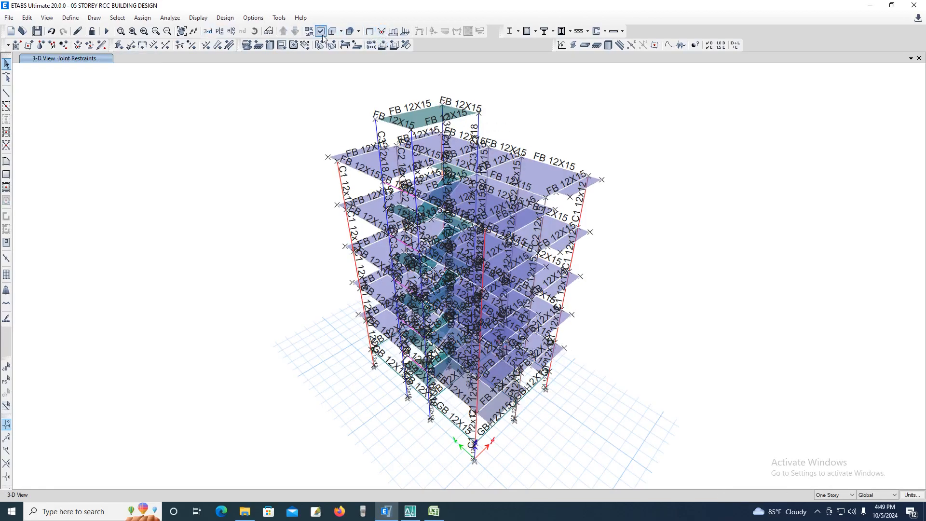
left_click(382, 32)
left_click(411, 104)
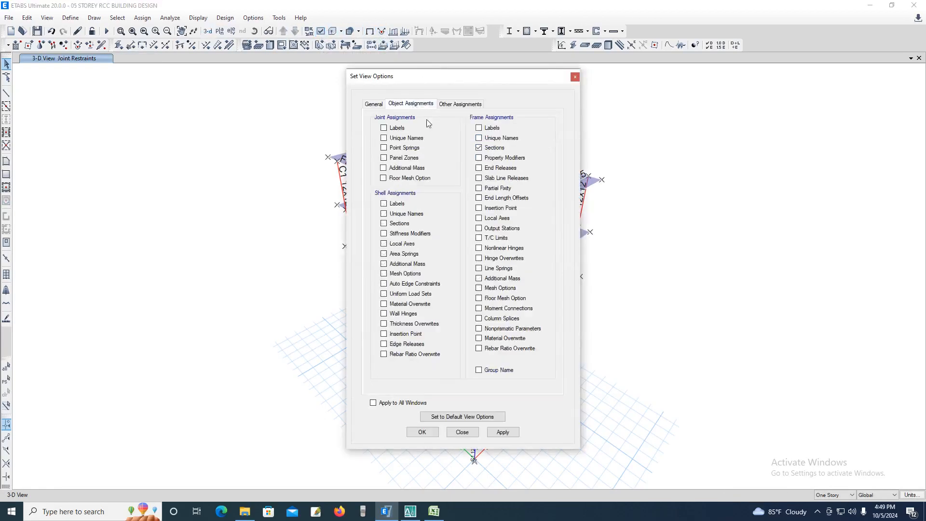
left_click(426, 433)
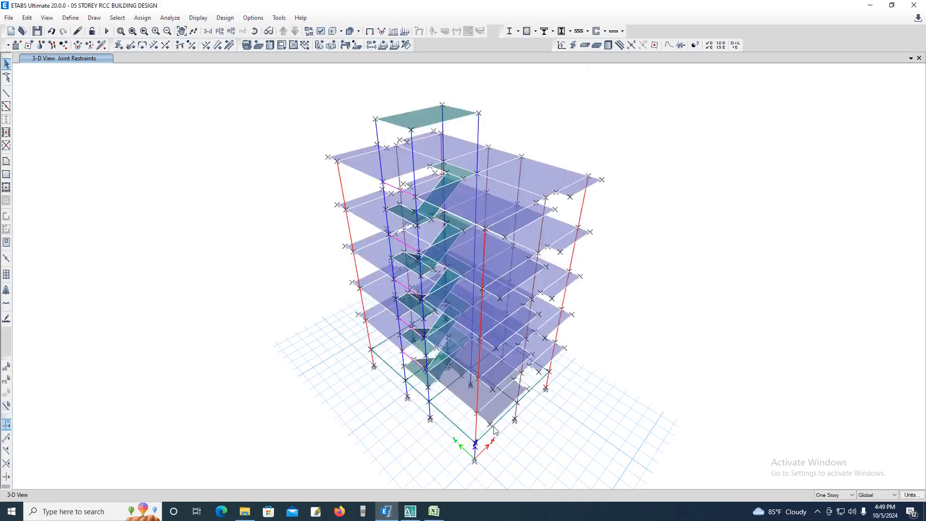
middle_click_drag(499, 434, 461, 348)
scroll(492, 421, "down", 3)
scroll(491, 420, "up", 5)
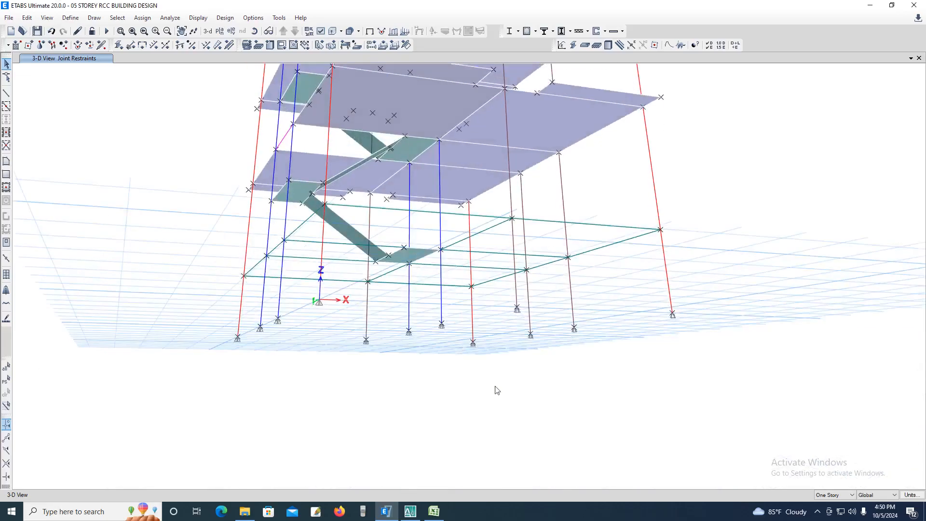
middle_click_drag(497, 389, 444, 446)
scroll(465, 402, "down", 3)
In the Design Steps workbook in Excel, fill the "Assign support on base" row yellow and select the "Check Model" cell
left_click(433, 512)
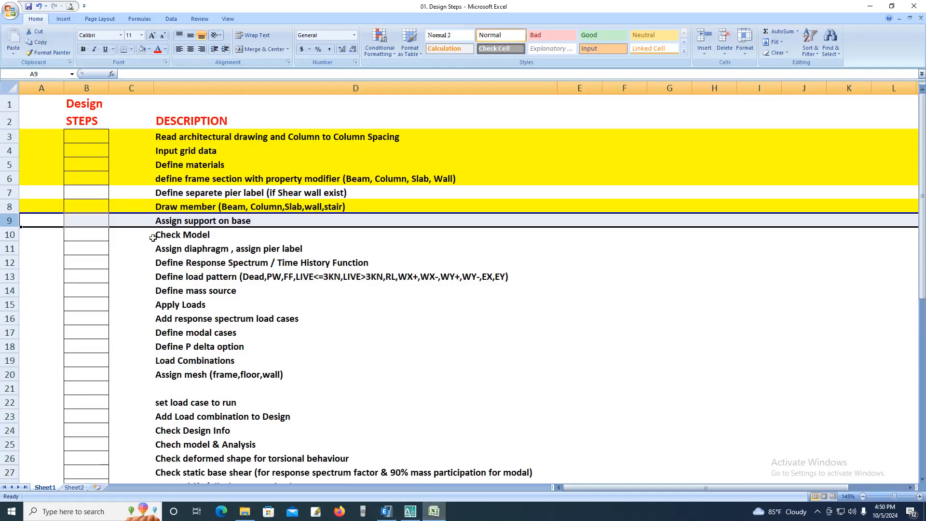
left_click(149, 50)
left_click(176, 137)
left_click(149, 49)
left_click(166, 121)
left_click(314, 307)
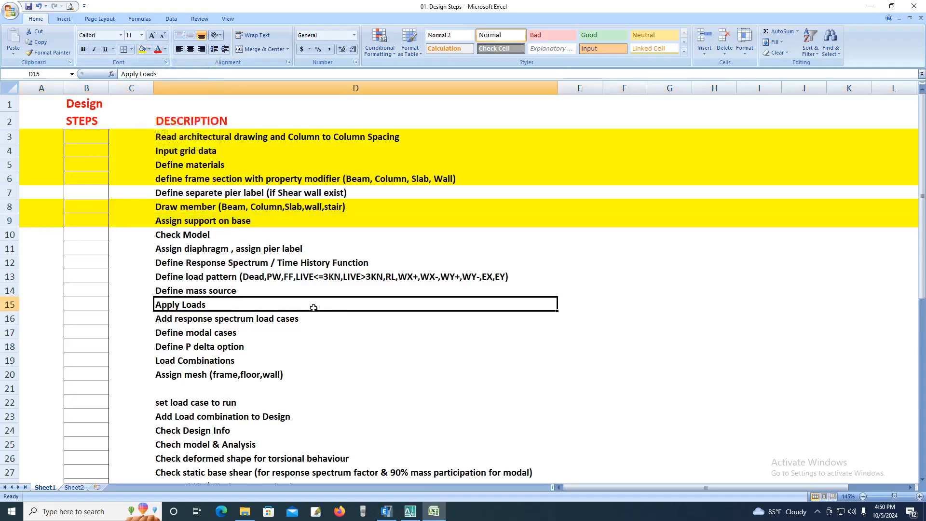
left_click(189, 233)
Return to ETABS and run Check Model with all the check options selected
left_click(385, 511)
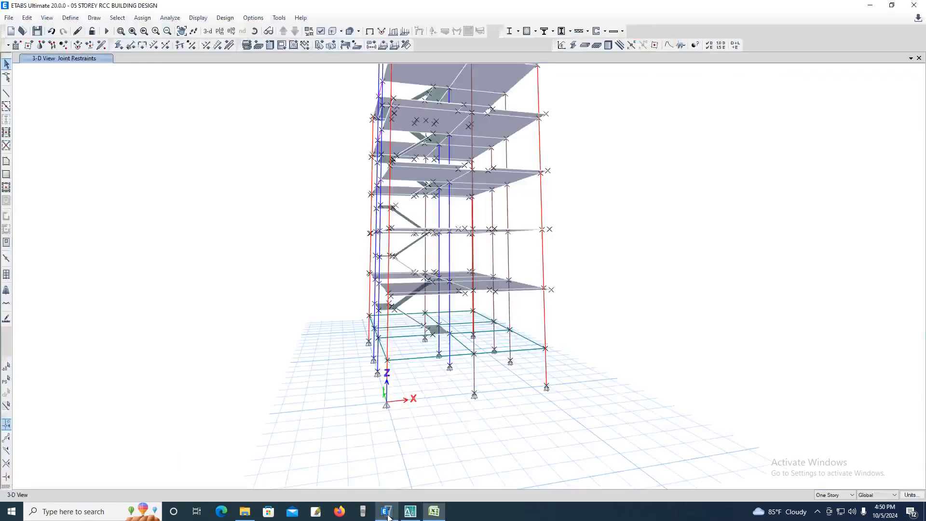
mouse_move(474, 368)
middle_mouse_down("shift")
mouse_move(491, 419)
mouse_move(510, 402)
mouse_move(513, 375)
mouse_move(487, 363)
middle_mouse_up("shift")
scroll(512, 396, "down", 3)
scroll(484, 376, "up", 3)
scroll(513, 374, "down", 3)
scroll(509, 354, "up", 3)
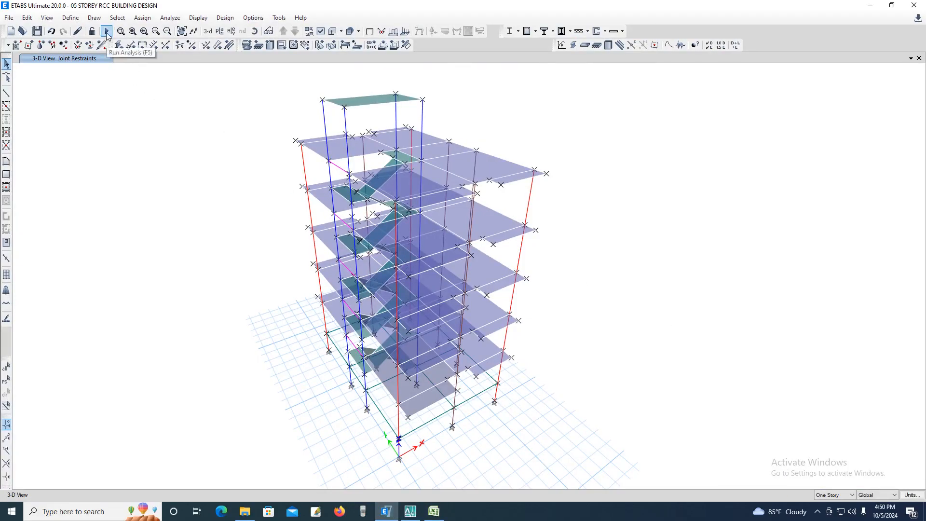
left_click(169, 18)
left_click(190, 29)
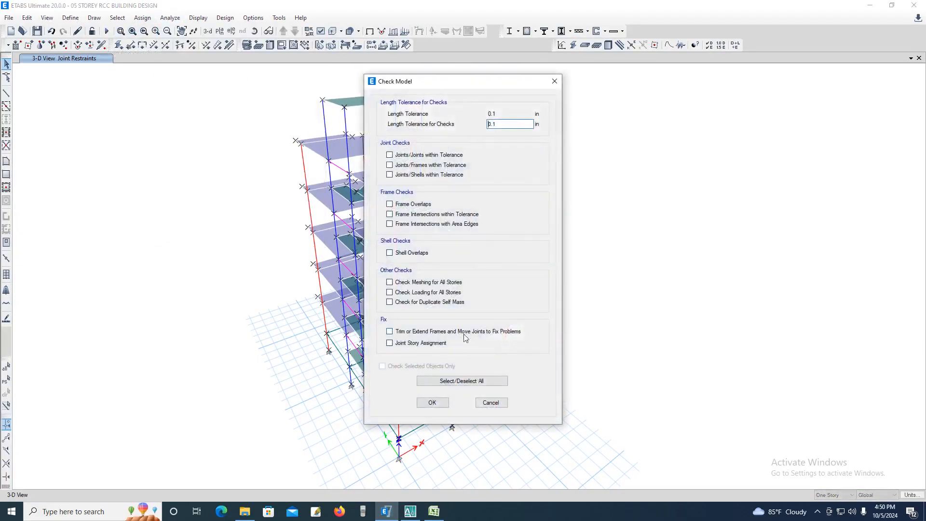
left_click(460, 381)
left_click(432, 402)
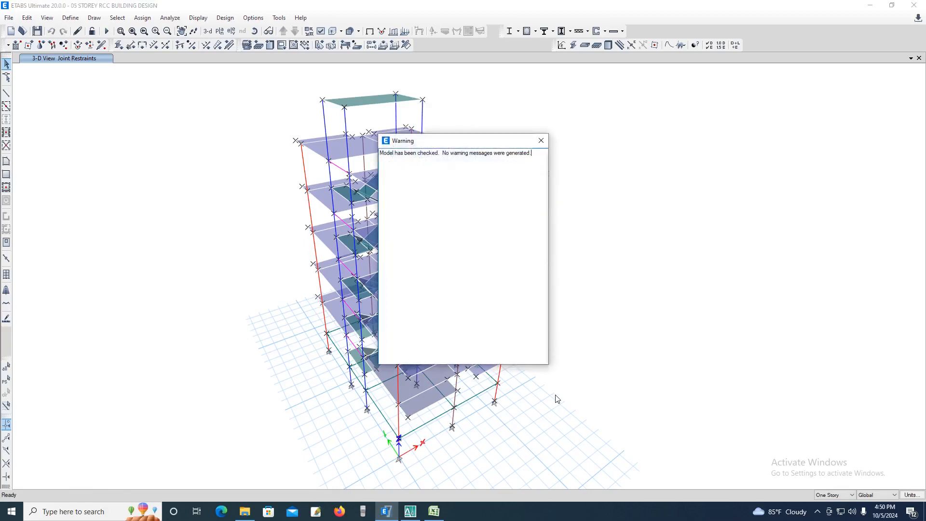
left_click(541, 140)
In the Excel Design Steps workbook, fill the "Check Model" row yellow and select the "Assign diaphragm , assign pier label" row
left_click(433, 511)
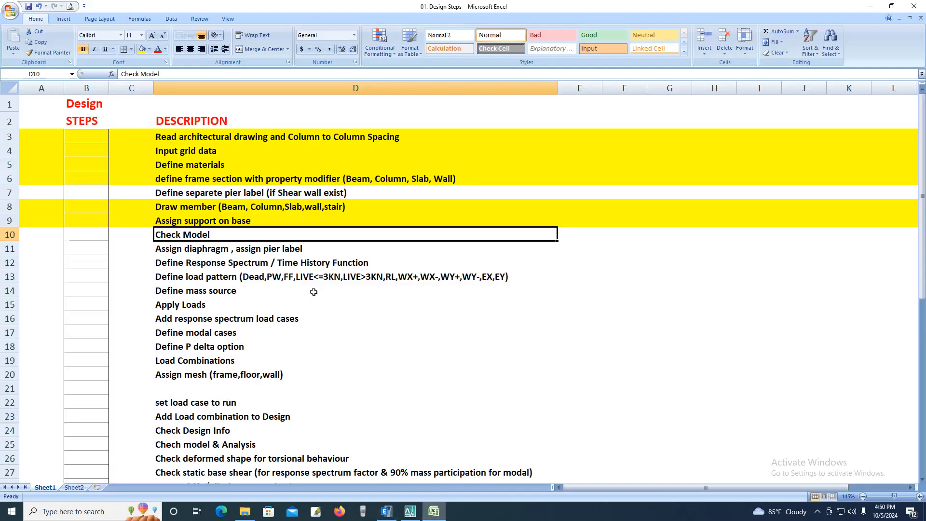
left_click(9, 234)
left_click(142, 49)
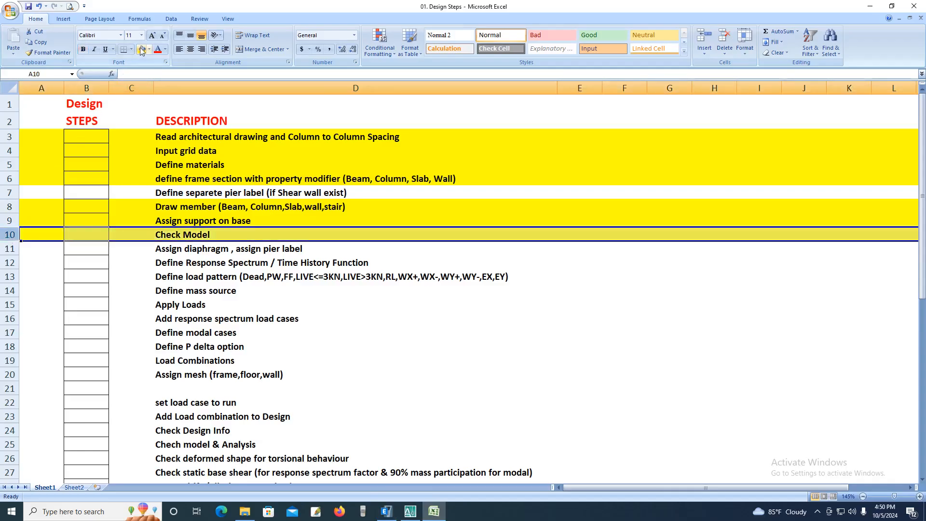
left_click(258, 315)
left_click(167, 248)
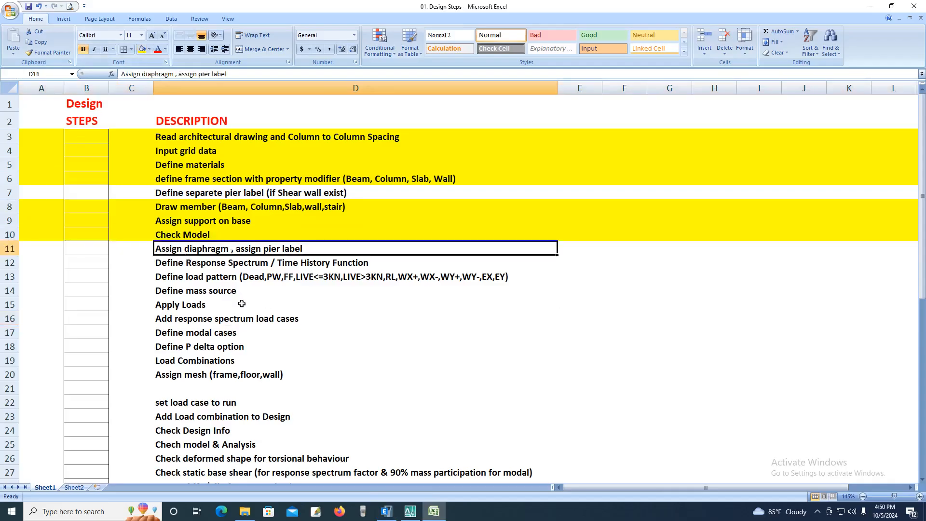
left_click(10, 249)
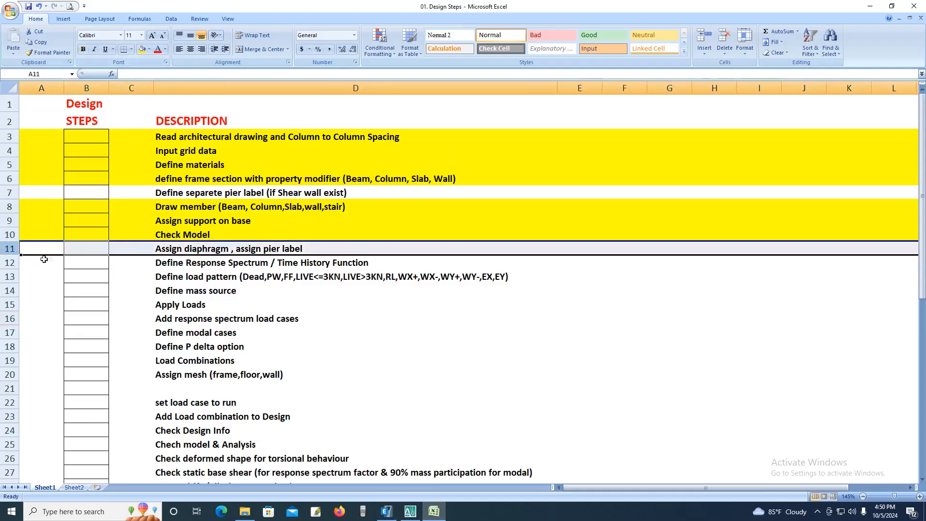
Return to ETABS and show the plan view of the ST level
left_click(396, 515)
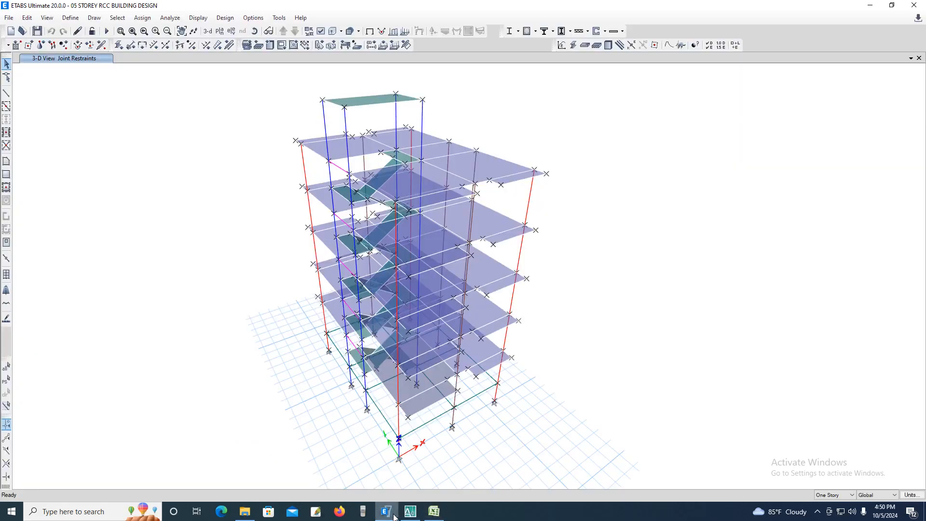
middle_click_drag(572, 250, 550, 249)
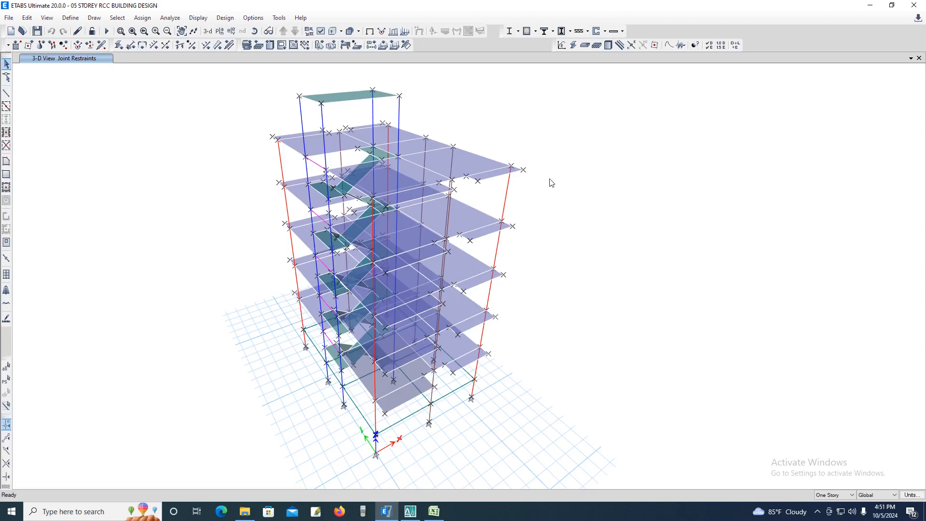
middle_click_drag(559, 251, 507, 249)
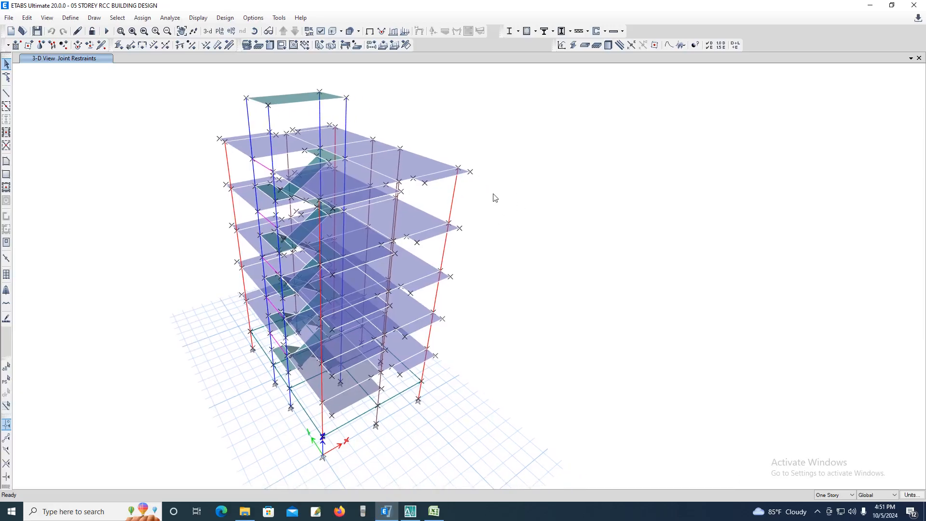
left_click(433, 512)
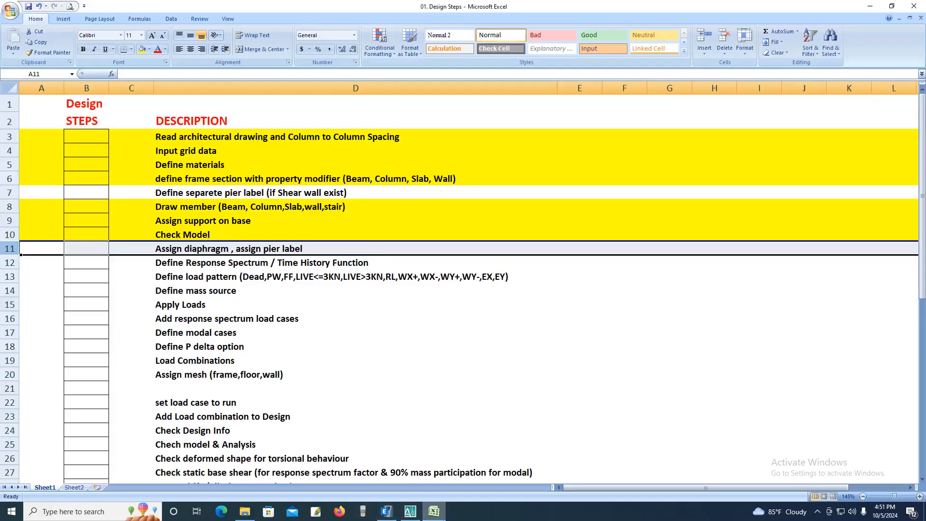
left_click(433, 511)
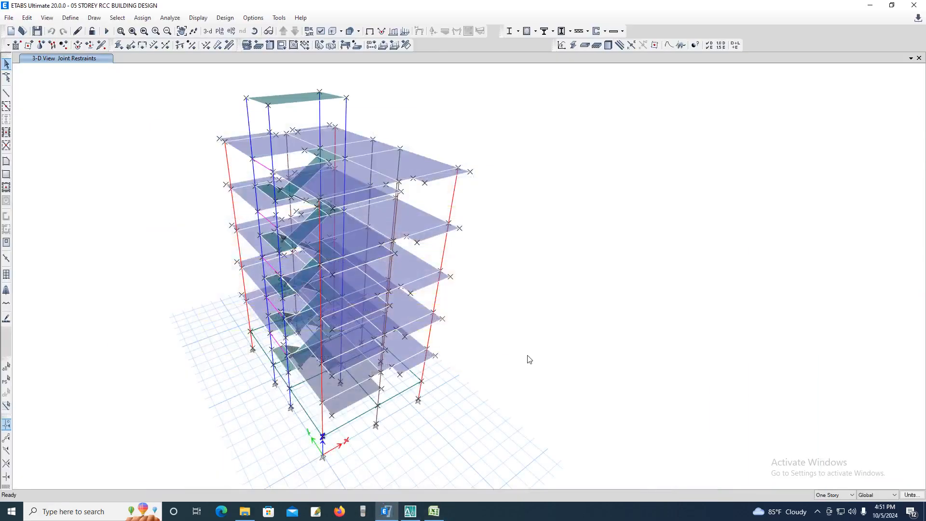
left_click(220, 31)
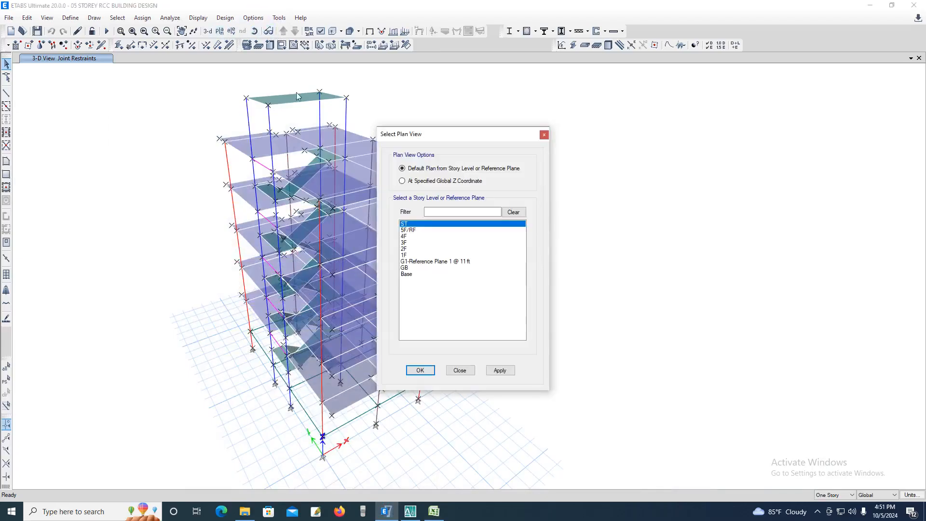
left_click(499, 370)
left_click(431, 374)
scroll(412, 308, "up", 3)
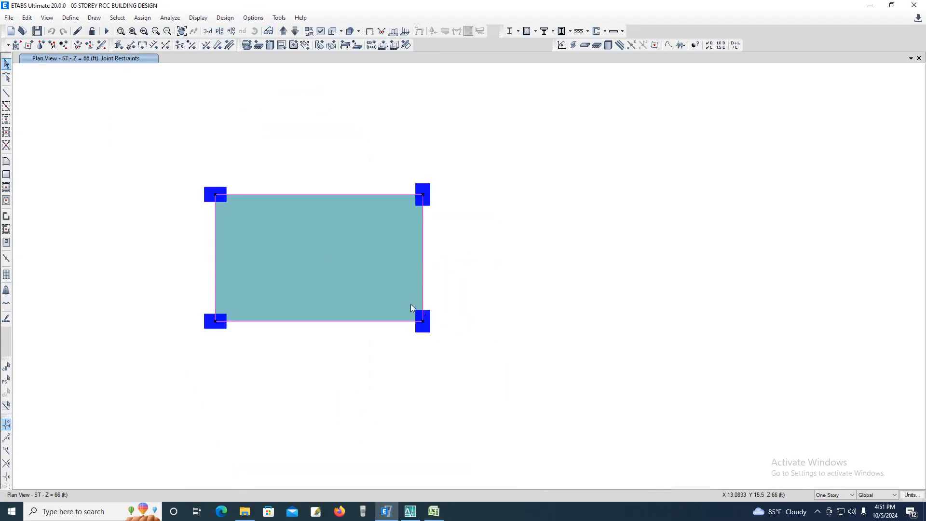
middle_click_drag(440, 308, 465, 314)
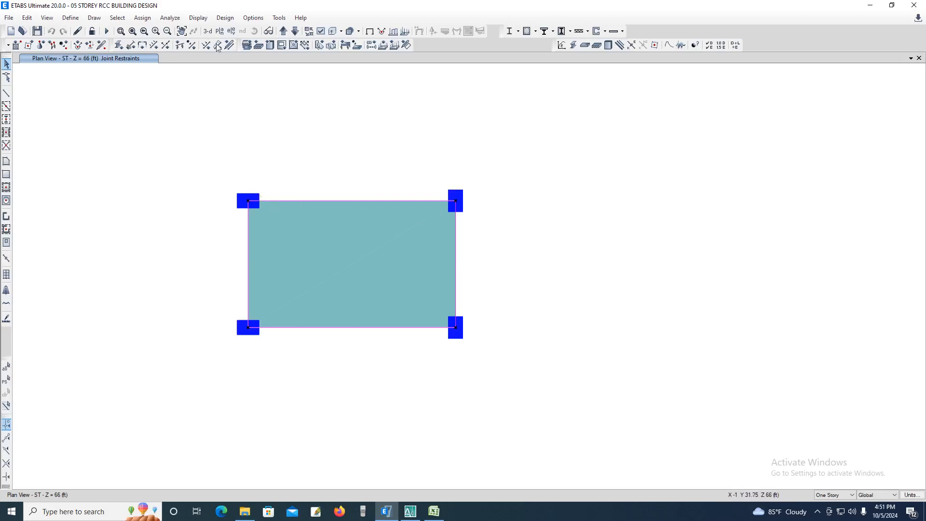
Select everything on the ST level by picking a slab corner joint with the XY-plane coordinate selection
left_click(117, 18)
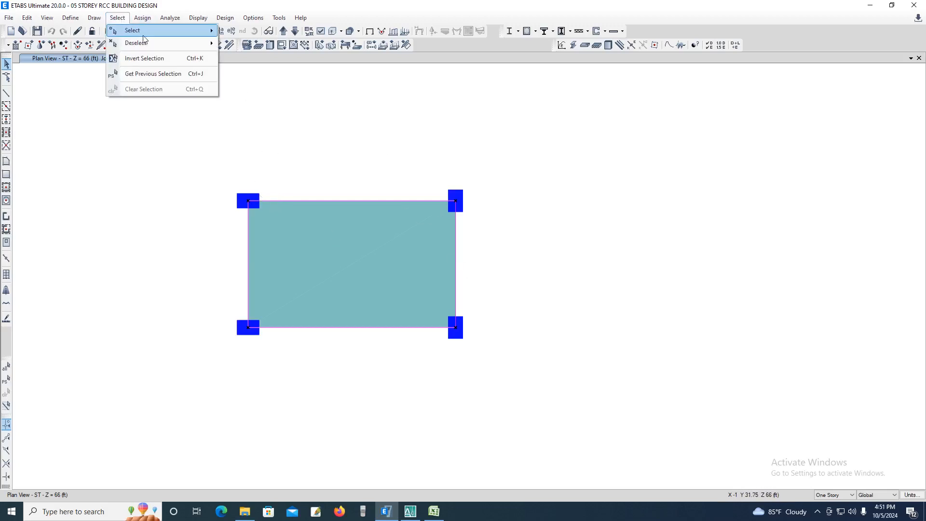
mouse_move(144, 40)
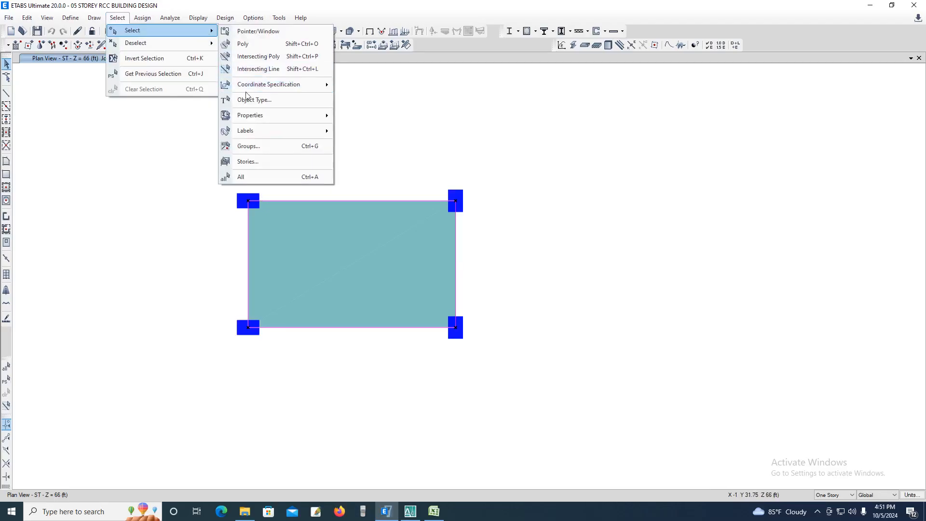
mouse_move(270, 90)
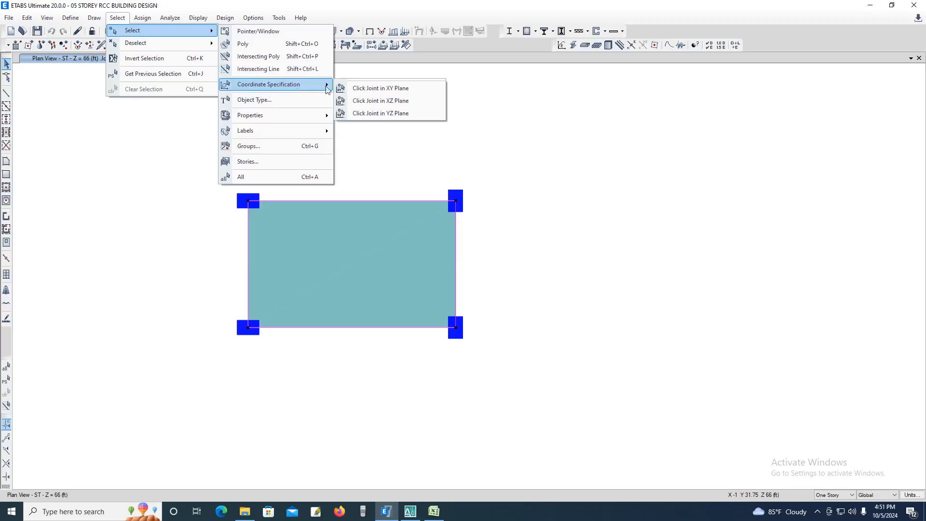
left_click(373, 88)
left_click(250, 204)
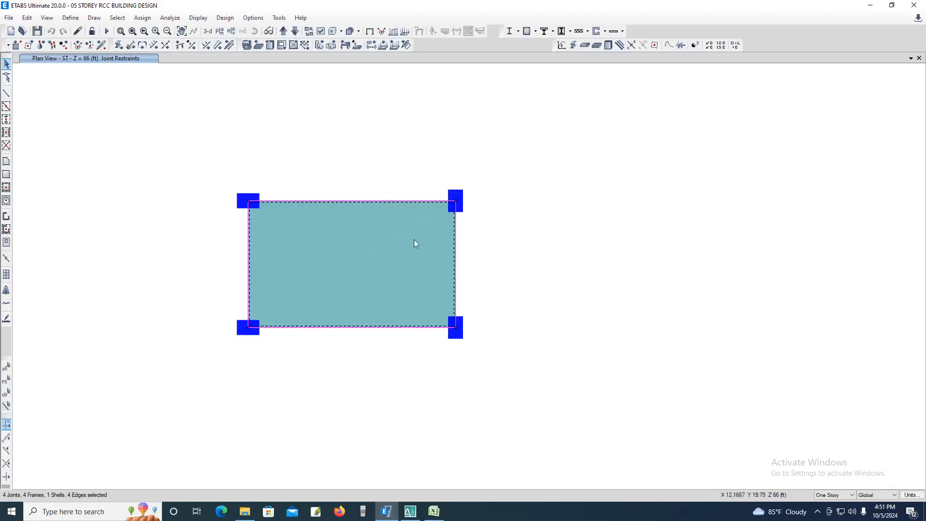
Open the shell diaphragm assignment for the selected slab and show the definition of diaphragm D1
left_click(142, 18)
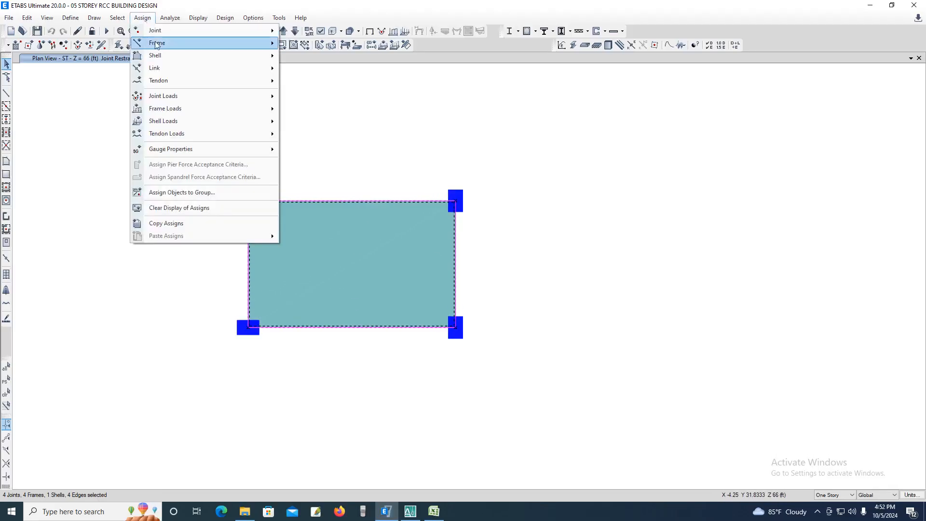
mouse_move(251, 62)
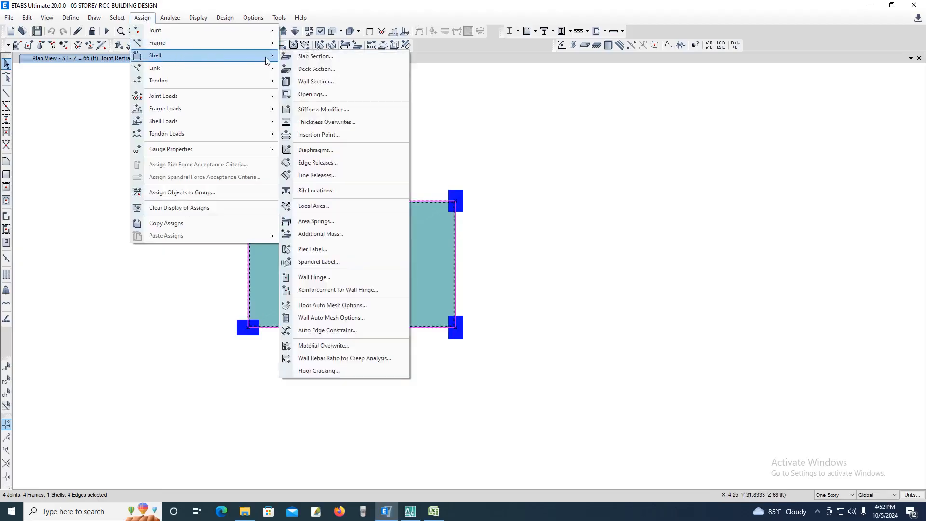
left_click(322, 151)
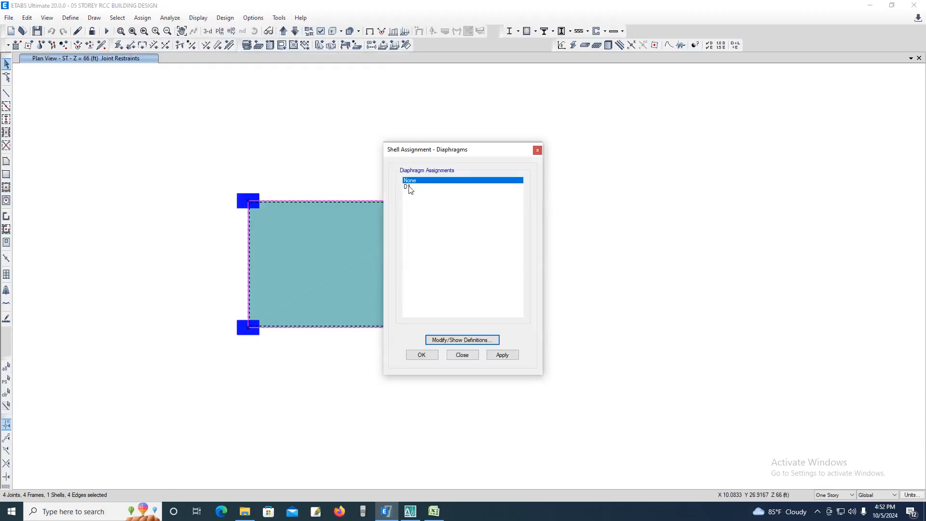
left_click(469, 341)
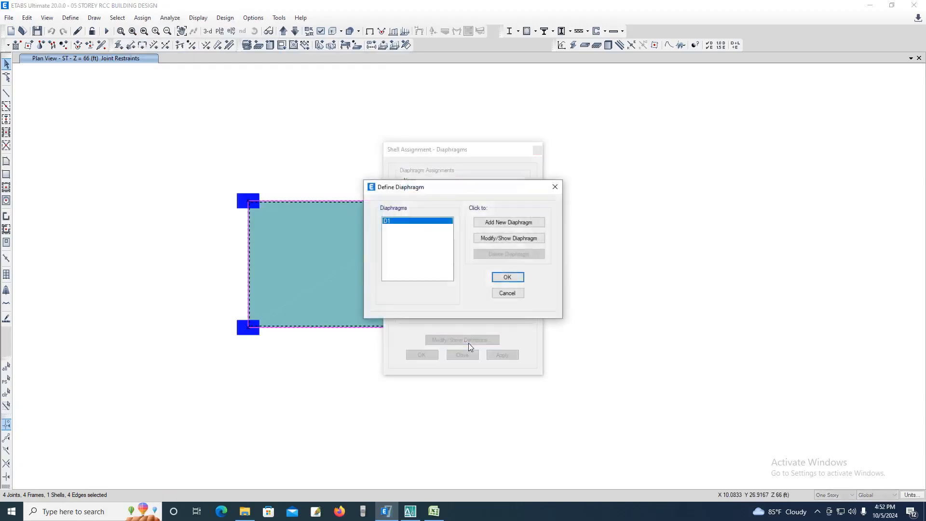
left_click(498, 238)
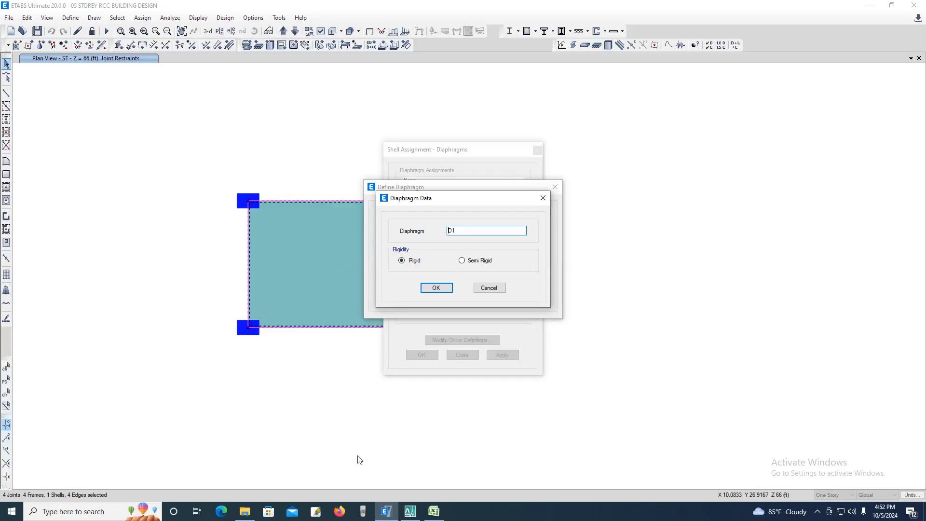
Switch to the AutoCAD floor plan and add a linear dimension of the building's overall width above the plan
left_click(410, 511)
scroll(156, 140, "down", 3)
scroll(156, 120, "up", 4)
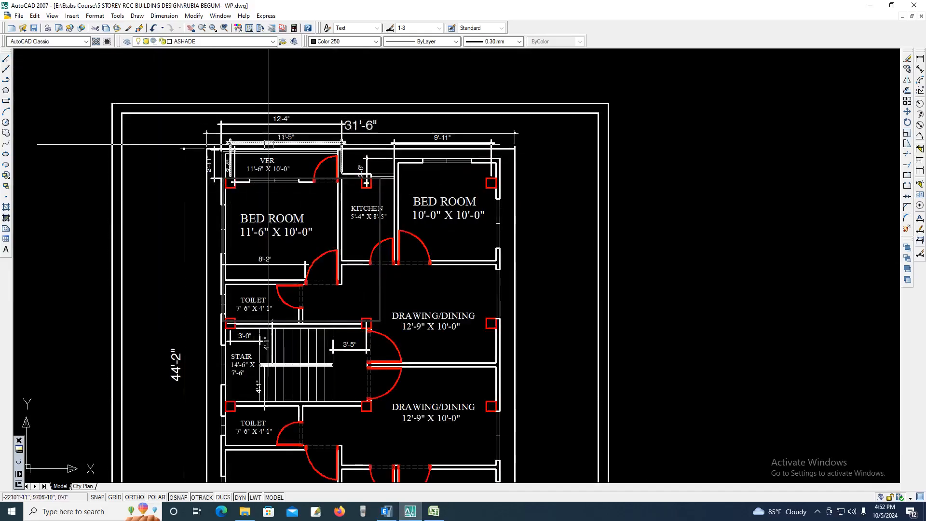
scroll(270, 143, "up", 2)
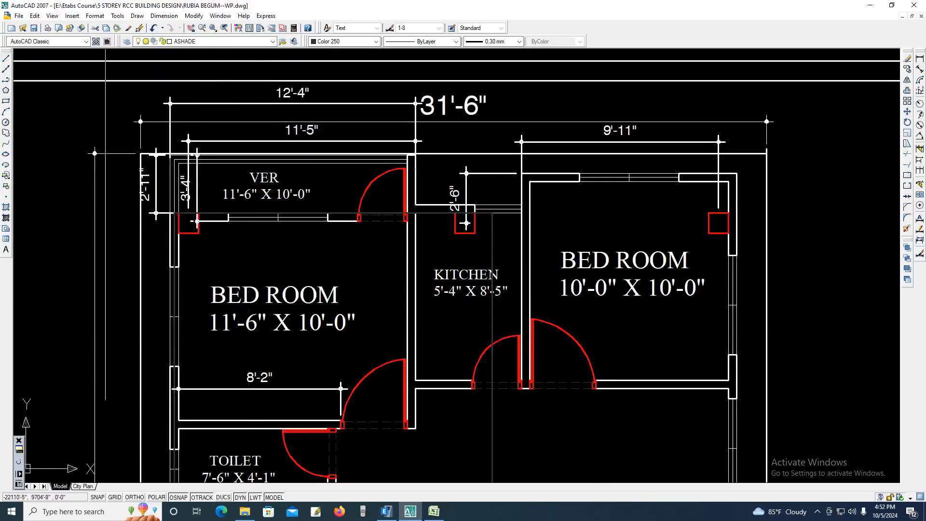
left_click(920, 58)
left_click(170, 286)
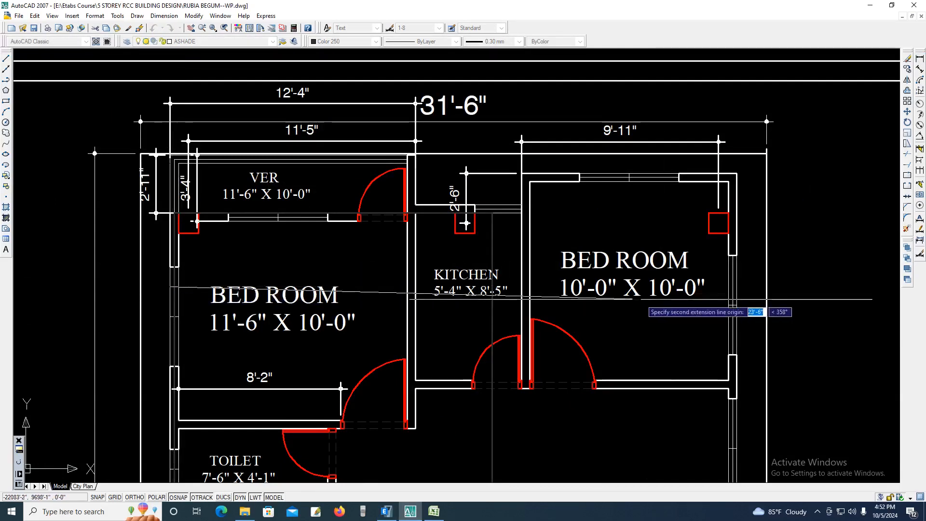
left_click(737, 305)
scroll(672, 343, "down", 3)
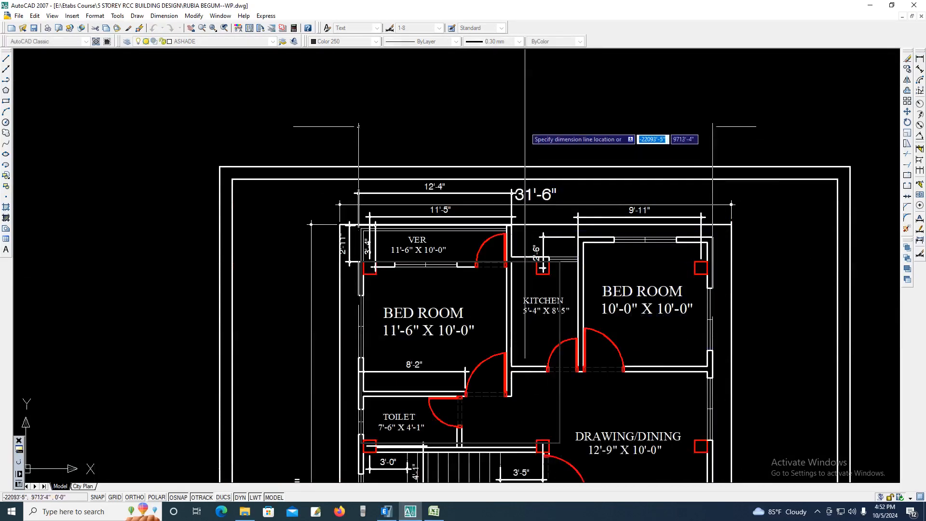
left_click(532, 126)
Repeat the linear dimension for the building's overall length, placing it beside the plan outside the 44'-2" dimension
right_click(554, 144)
left_click(569, 152)
scroll(407, 252, "up", 3)
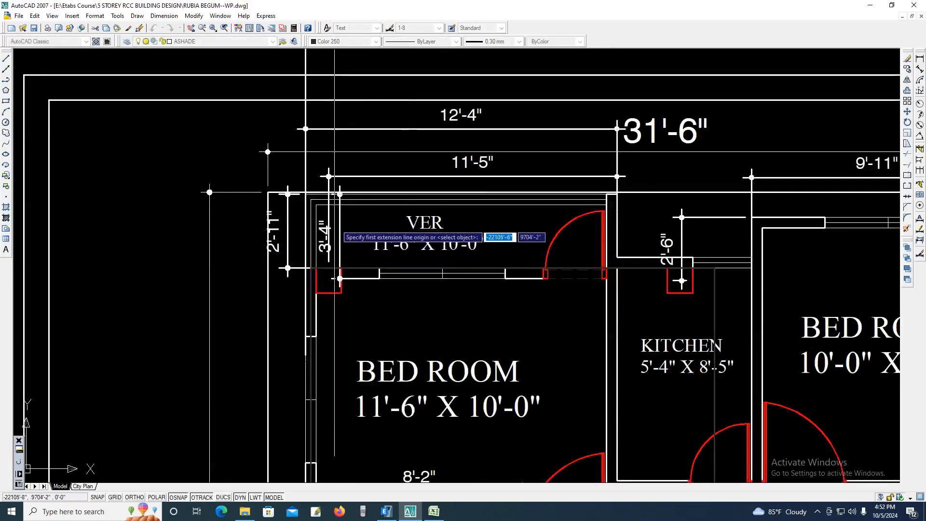
left_click(314, 208)
scroll(328, 212, "down", 2)
scroll(333, 252, "down", 3)
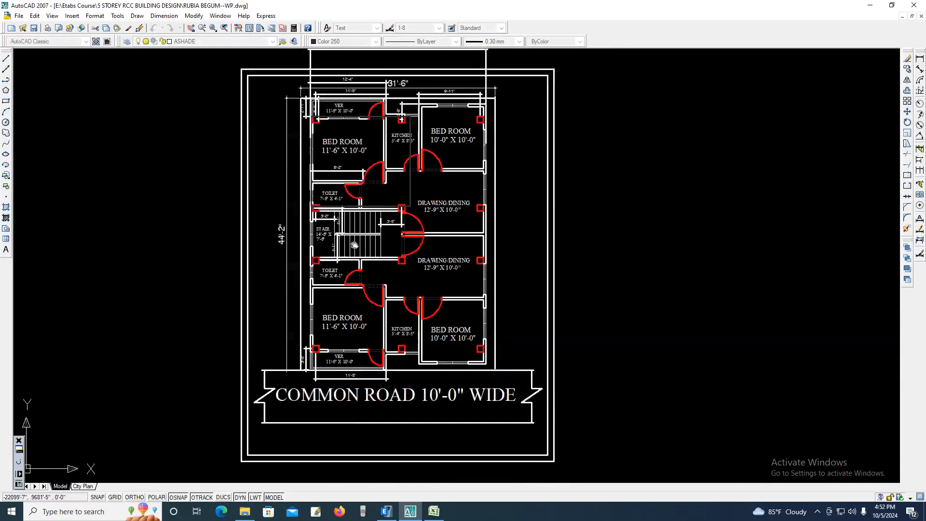
scroll(308, 370, "up", 2)
scroll(290, 346, "down", 3)
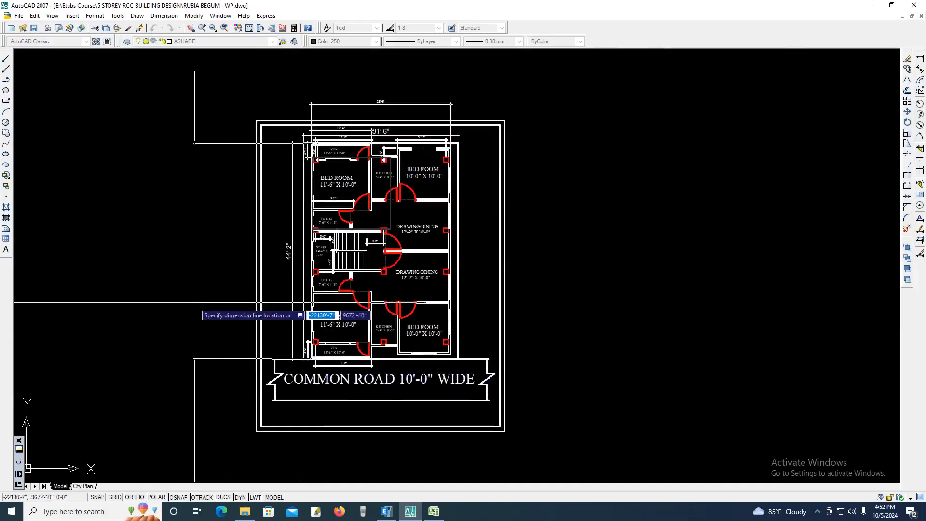
scroll(215, 320, "up", 4)
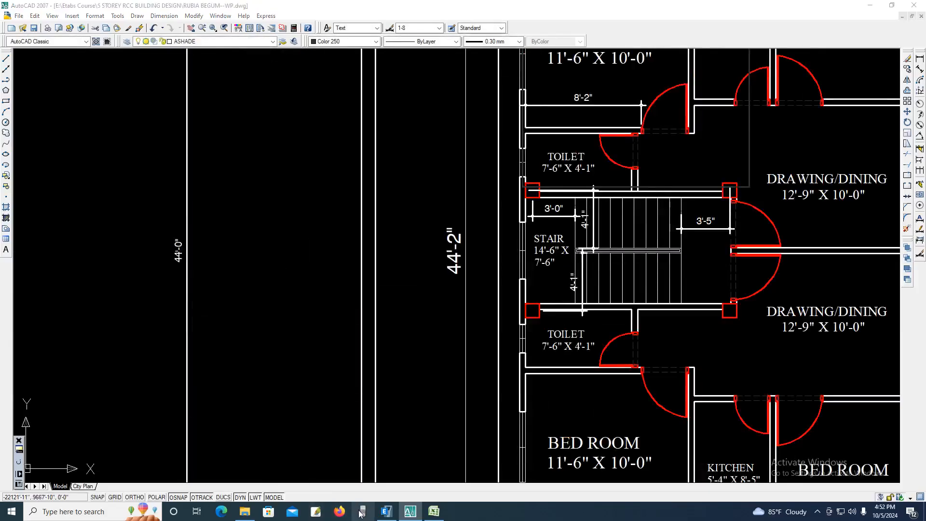
Calculate the building's length-to-width ratio as 44÷28.5 on the calculator and show it as a decimal
left_click(362, 512)
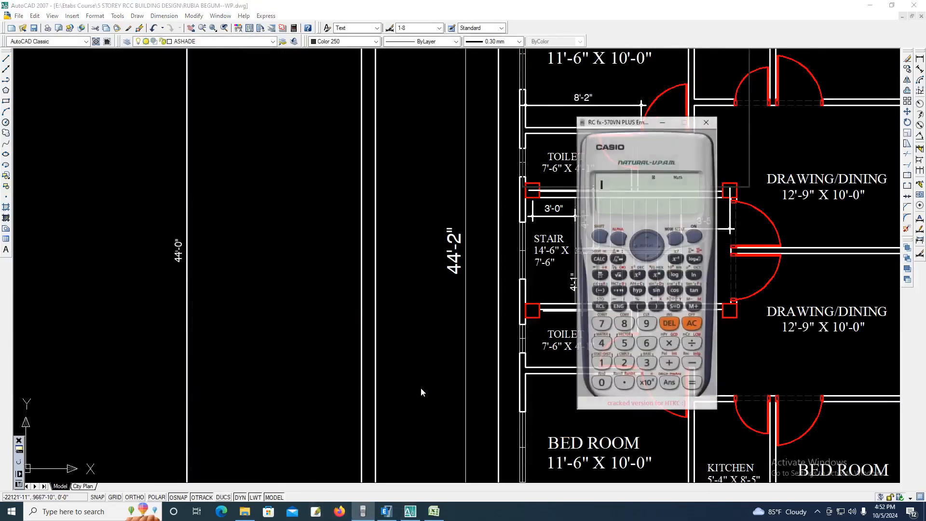
double_click(601, 343)
left_click(692, 344)
left_click(624, 363)
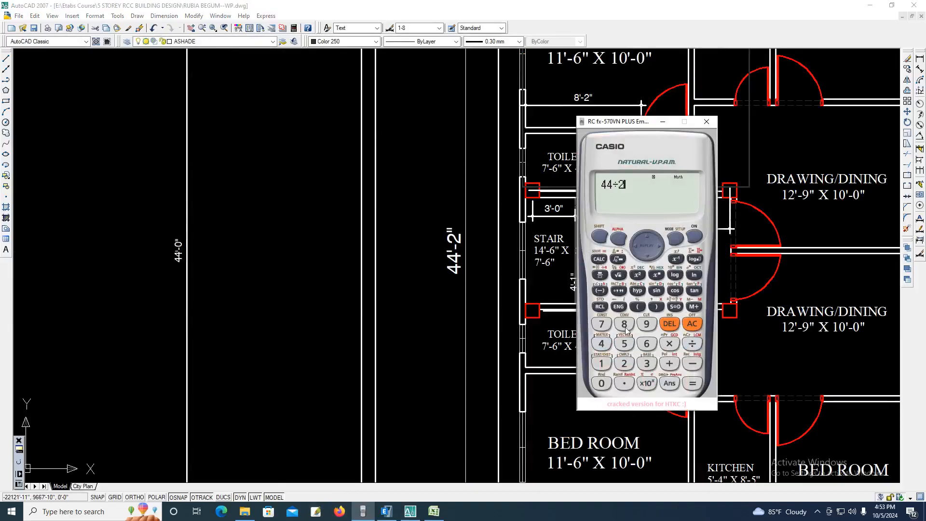
left_click(624, 324)
left_click(624, 383)
left_click(624, 343)
left_click(693, 384)
left_click(674, 307)
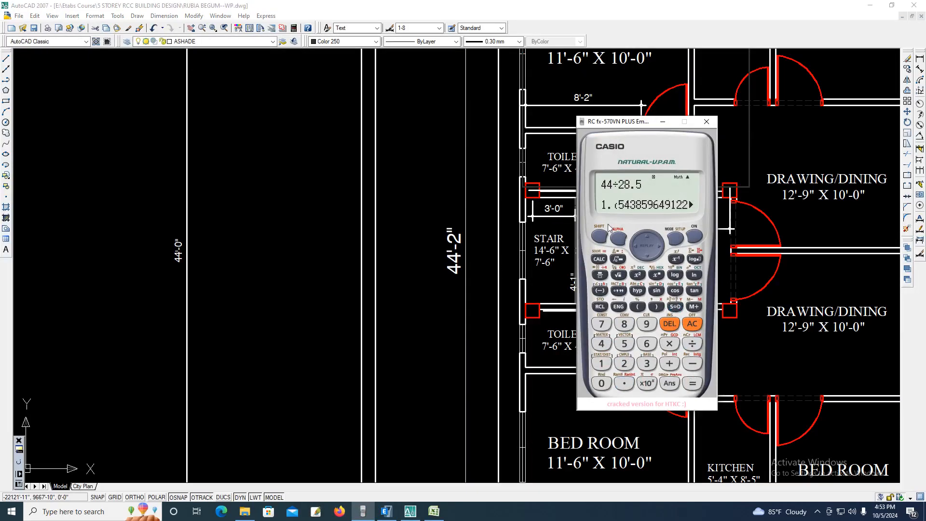
left_click(706, 124)
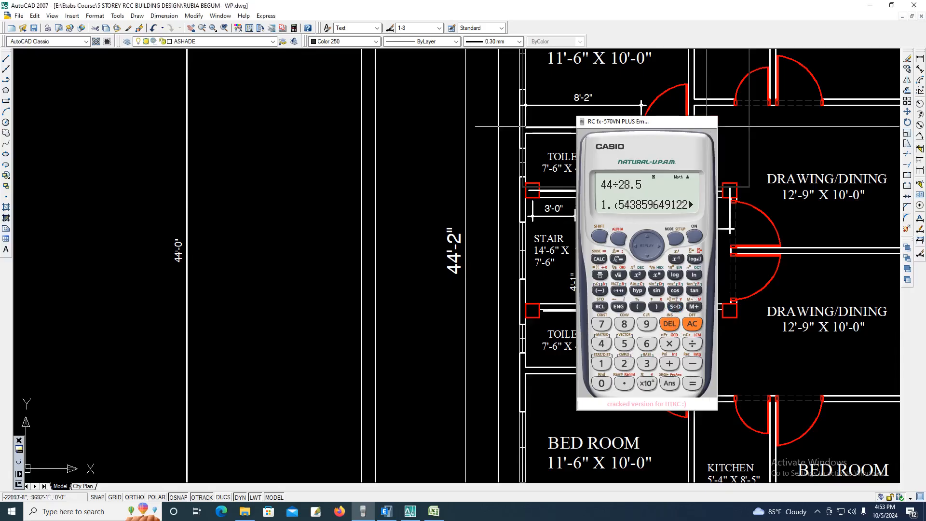
Return to ETABS, keep diaphragm D1 rigid and assign it to the selected ST slab, keeping the assignment dialog clear of the plan
scroll(604, 252, "down", 6)
middle_click_drag(610, 279, 408, 255)
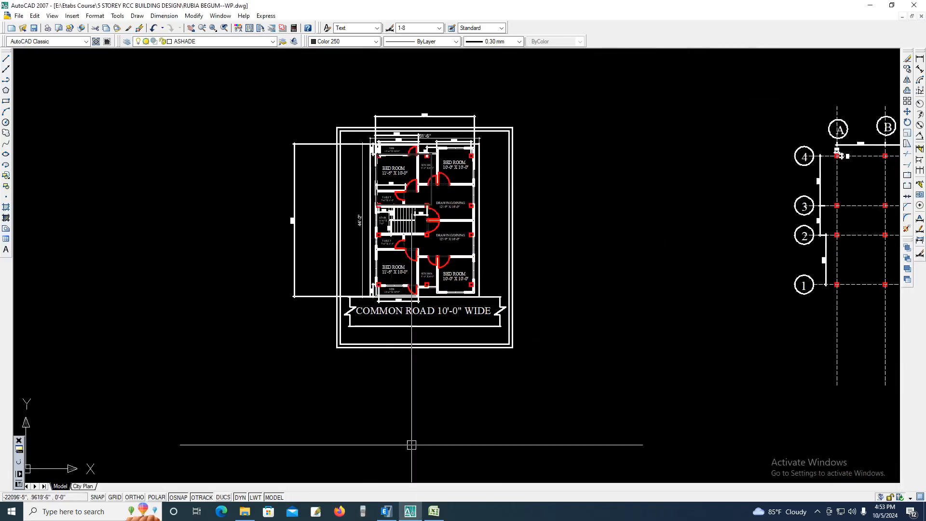
left_click(386, 511)
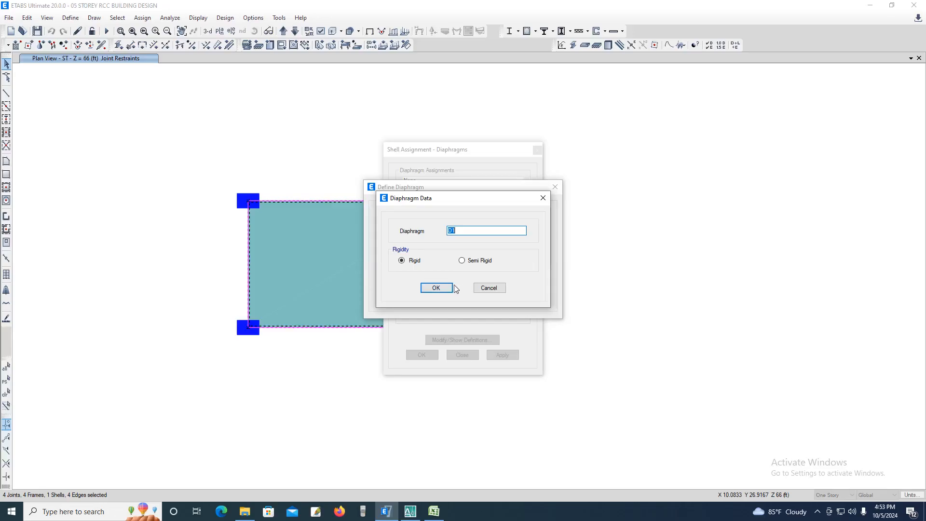
left_click(449, 288)
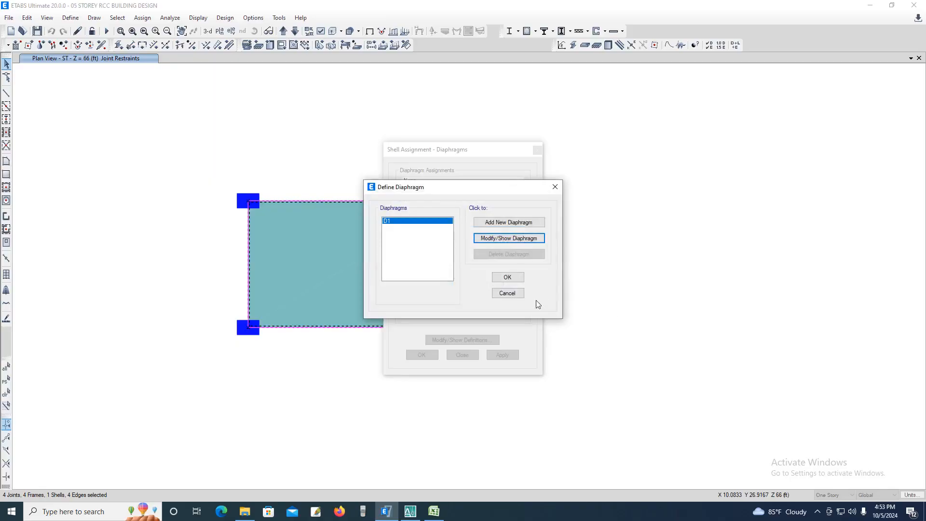
left_click(507, 277)
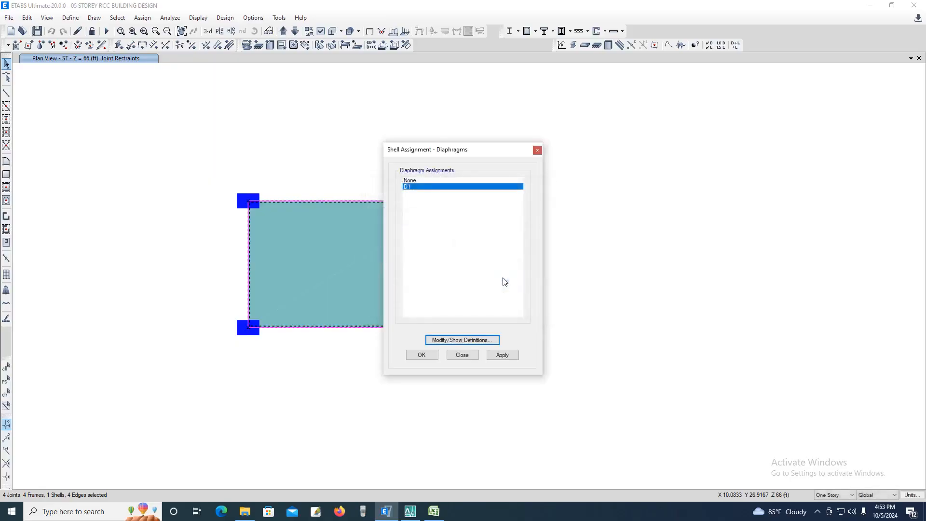
left_click(505, 356)
left_click_drag(452, 155, 654, 134)
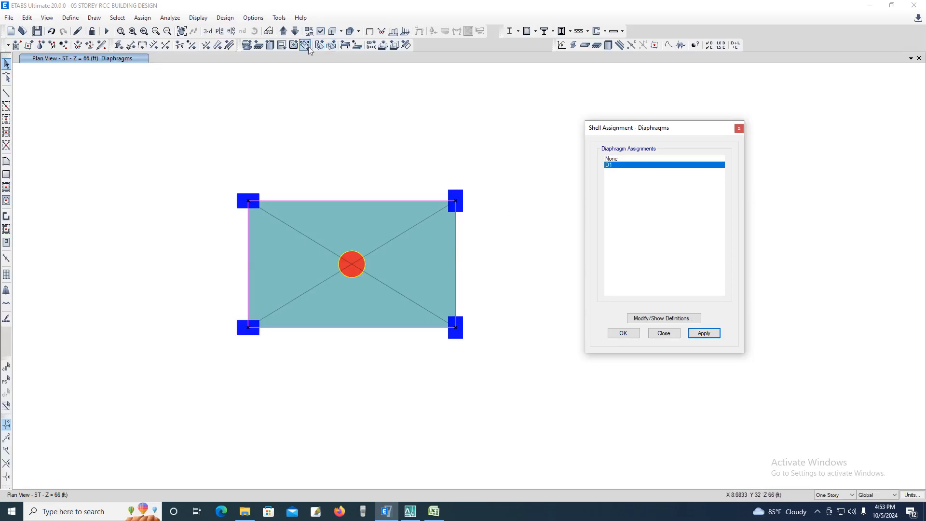
Show the 5F/RF plan view and select everything on it by picking a corner joint with the XY-plane coordinate selection
left_click(295, 32)
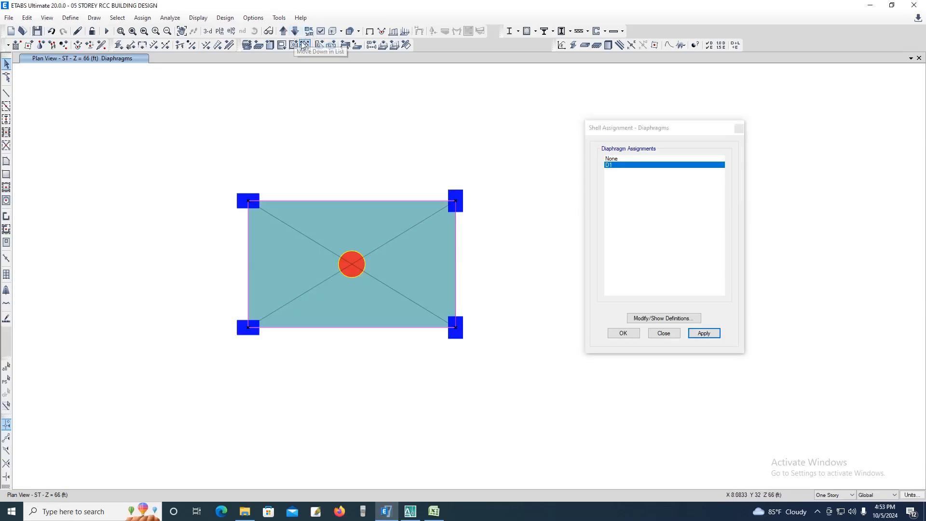
left_click(295, 32)
scroll(393, 253, "down", 3)
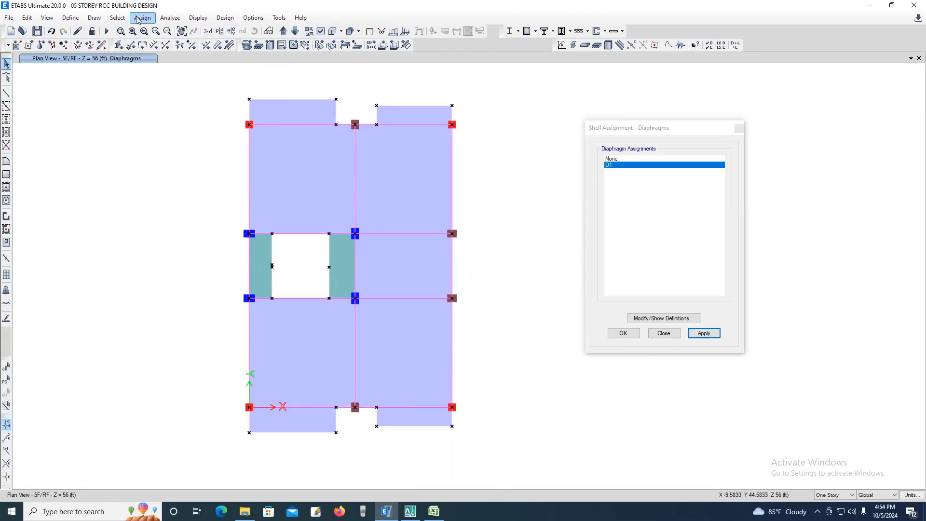
left_click(117, 18)
mouse_move(203, 32)
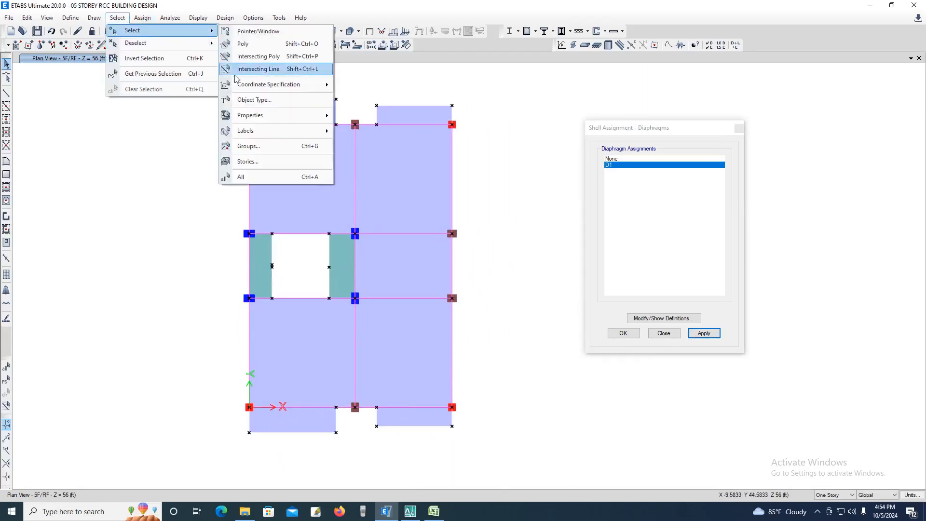
mouse_move(306, 86)
left_click(355, 88)
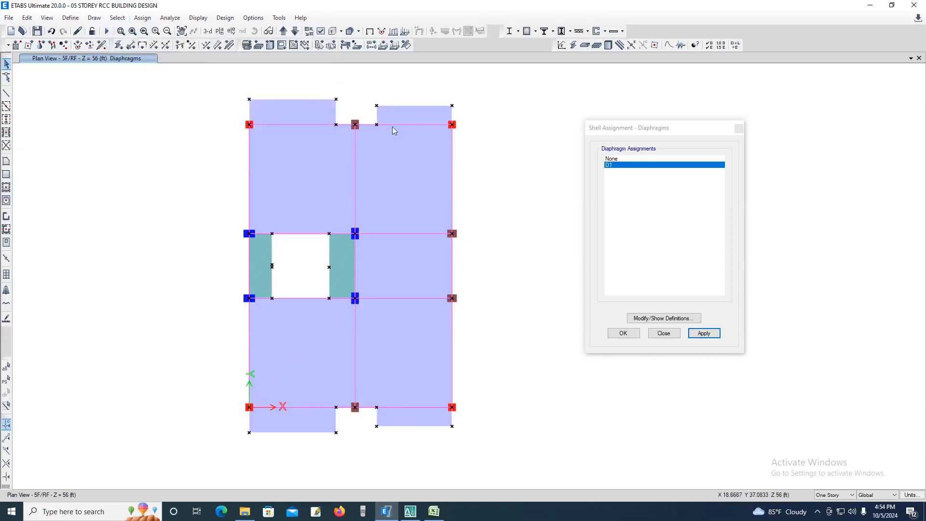
left_click(250, 123)
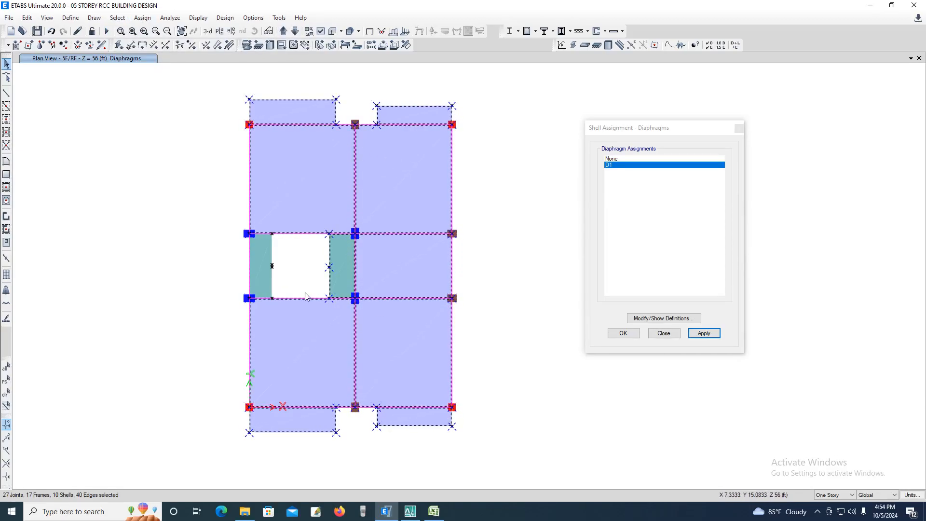
Check the slab selection around the stair opening on 5F/RF and assign diaphragm D1 to the selected slabs
scroll(304, 292, "up", 3)
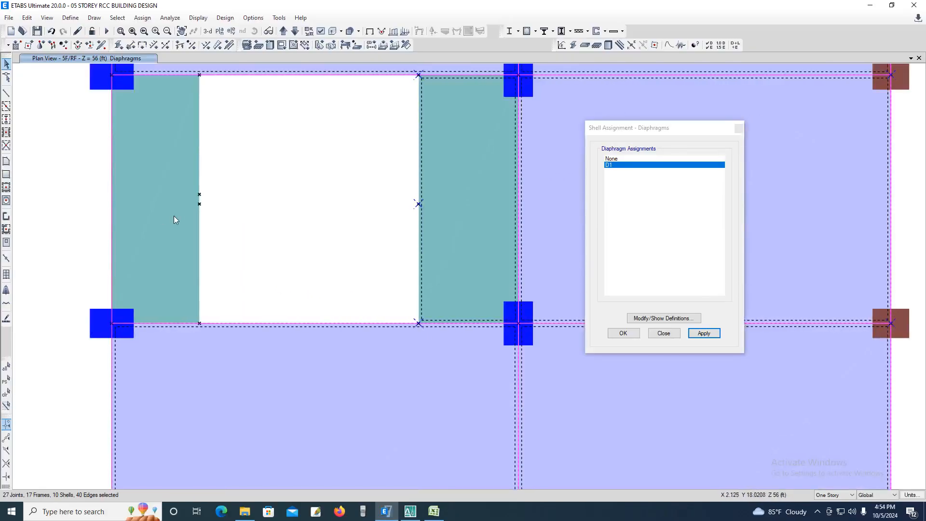
scroll(196, 233, "down", 3)
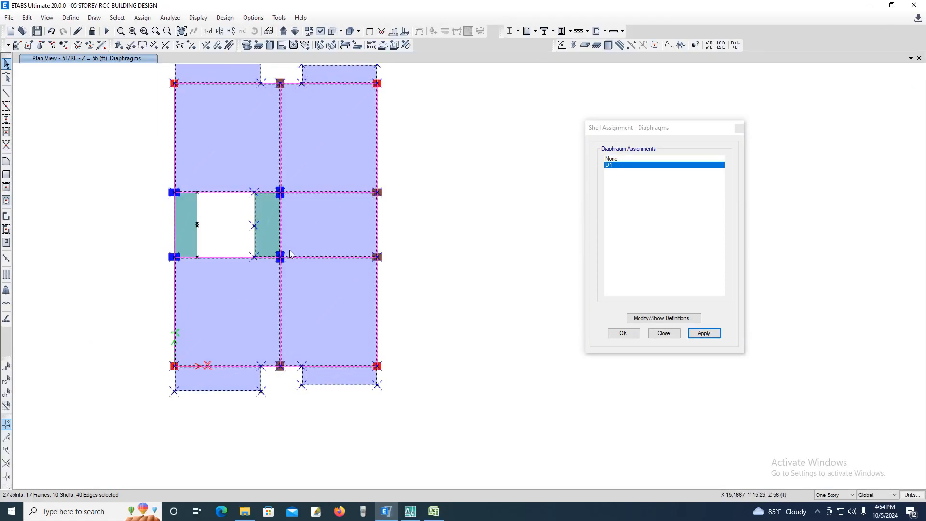
scroll(496, 265, "down", 2)
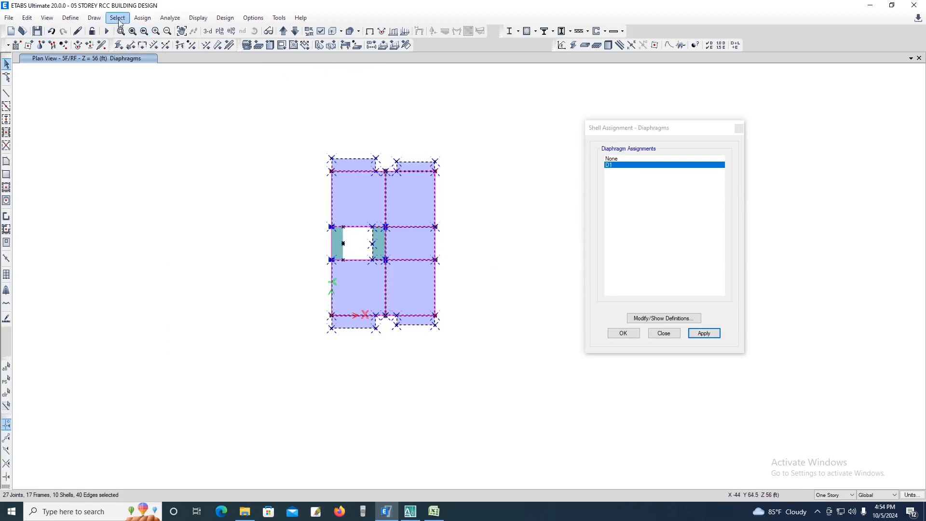
left_click(704, 334)
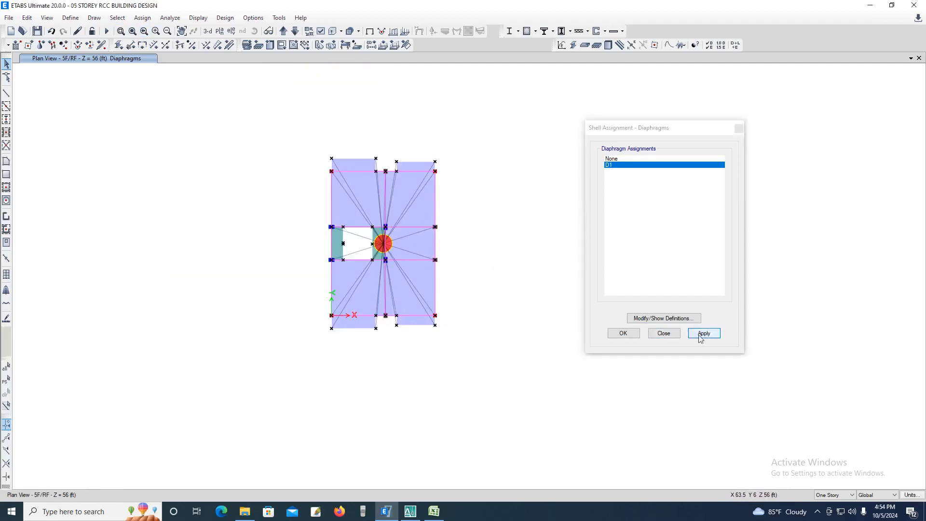
On the 4F plan, select the whole level by a joint in the XY plane and assign diaphragm D1
left_click(295, 32)
left_click(117, 17)
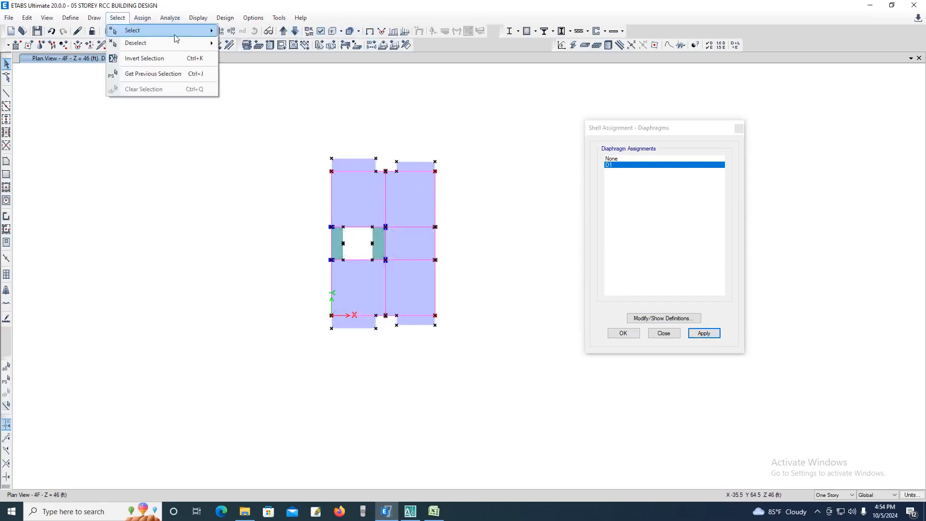
mouse_move(206, 35)
mouse_move(280, 87)
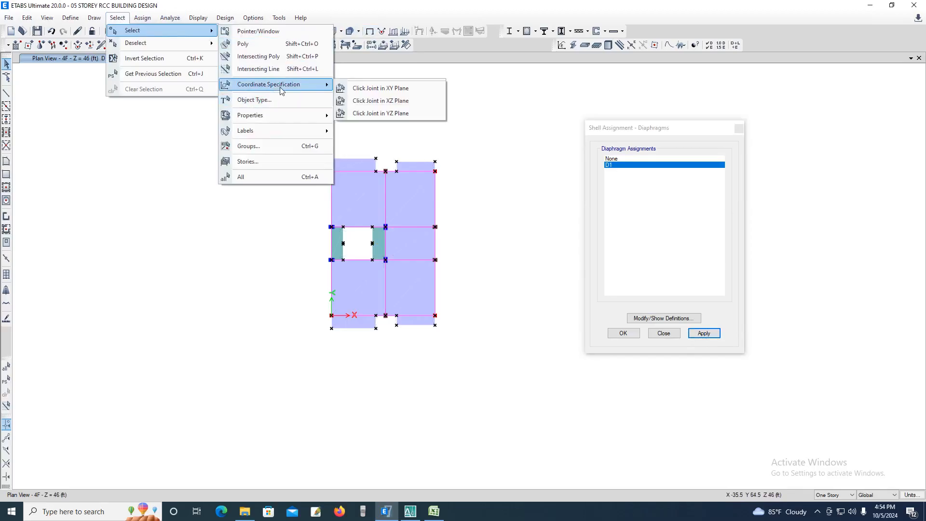
left_click(359, 91)
left_click(333, 171)
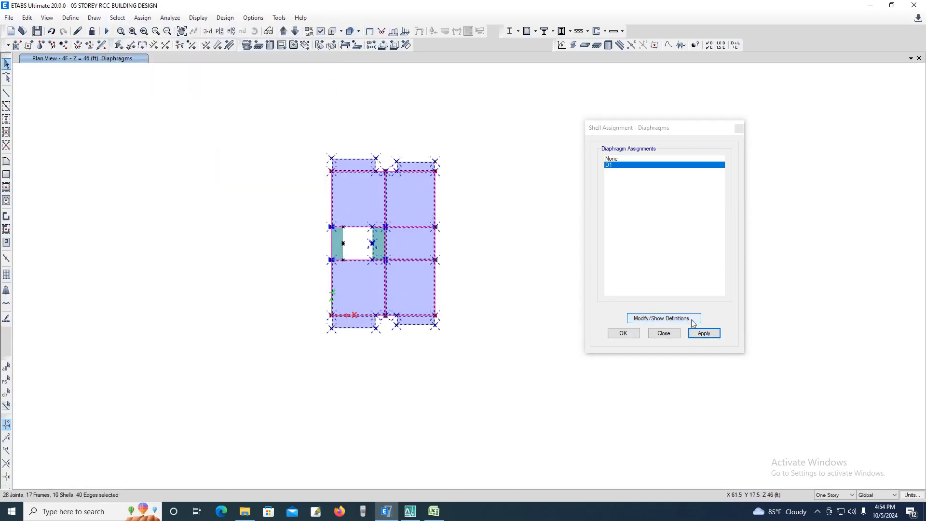
left_click(705, 333)
On the 3F plan, select all objects through a joint in the XY plane and assign them diaphragm D1
left_click(294, 31)
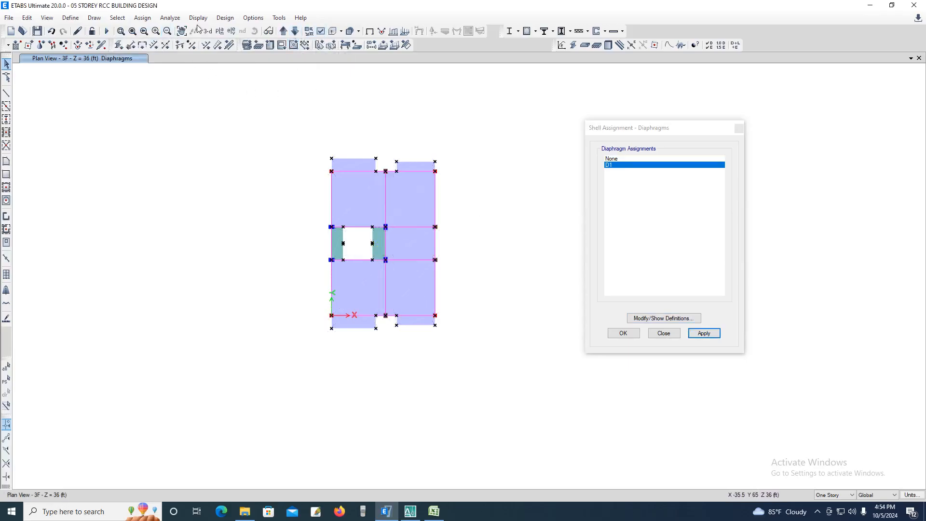
left_click(149, 20)
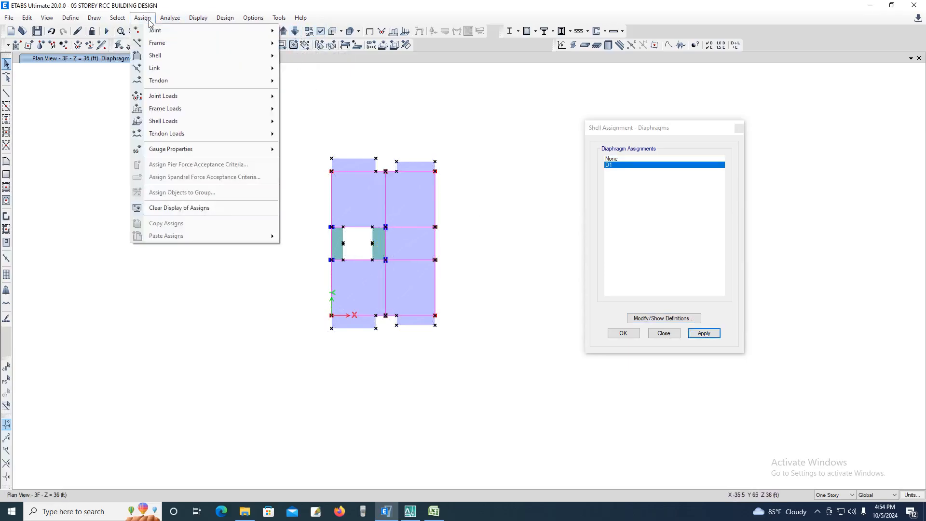
left_click(149, 20)
left_click(117, 18)
mouse_move(211, 31)
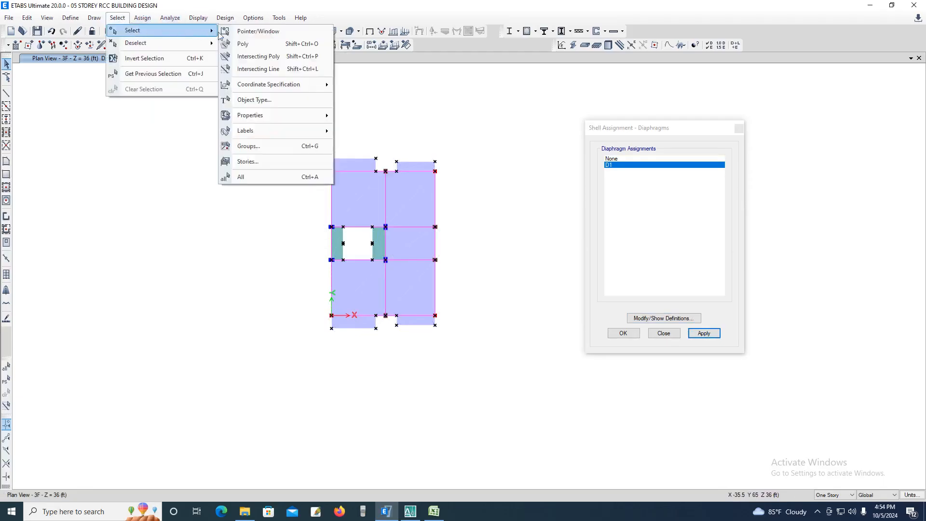
mouse_move(290, 84)
left_click(360, 88)
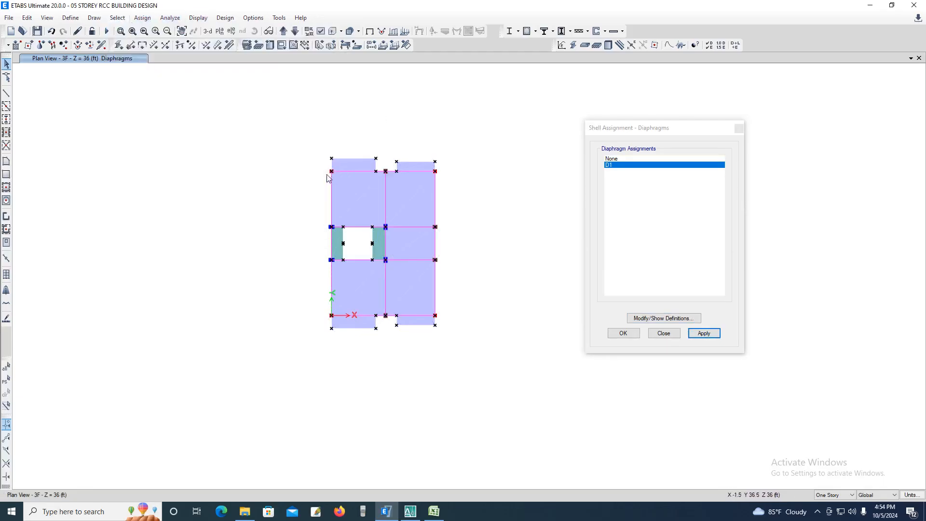
left_click(705, 335)
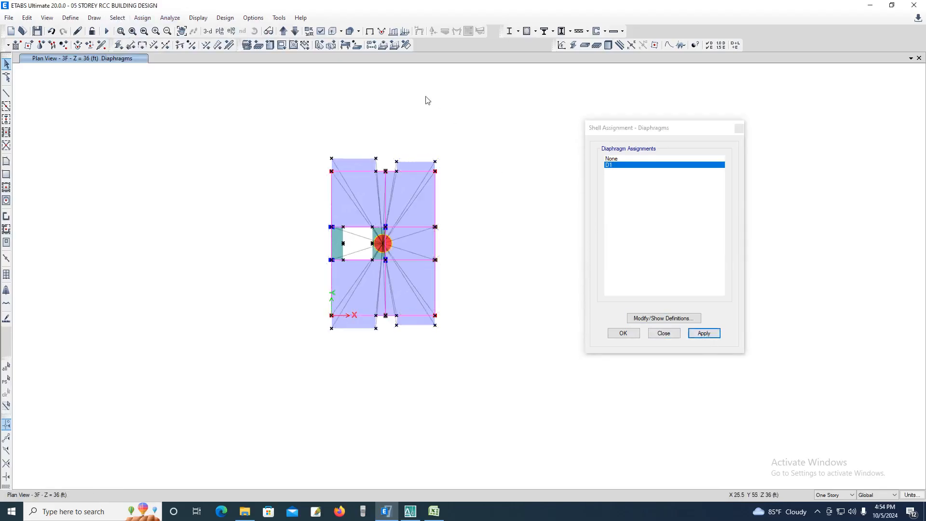
On the 2F plan, select the whole level with a joint in the XY plane and assign diaphragm D1
left_click(294, 31)
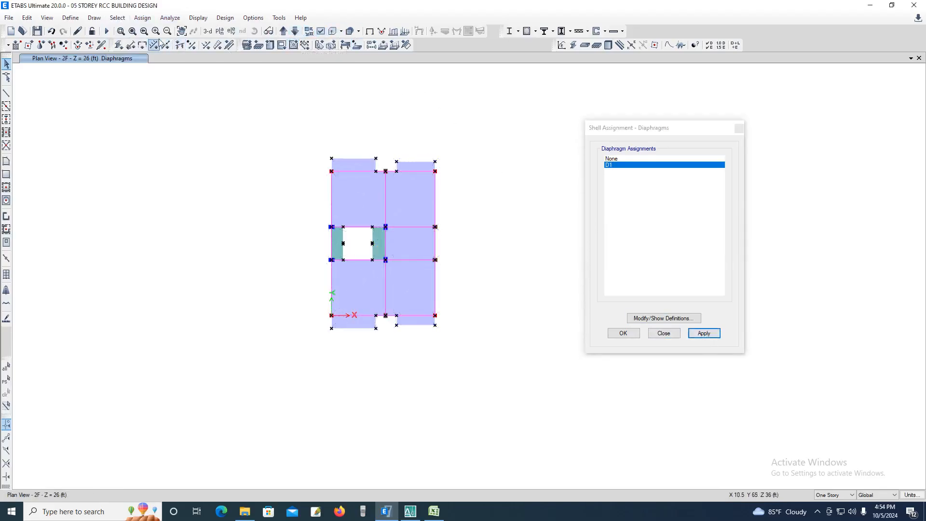
left_click(117, 18)
mouse_move(145, 30)
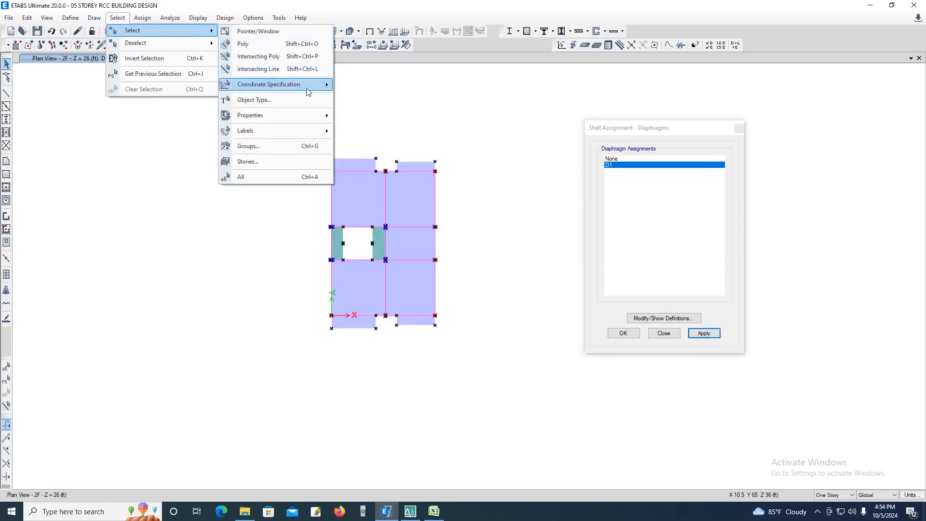
left_click(480, 169)
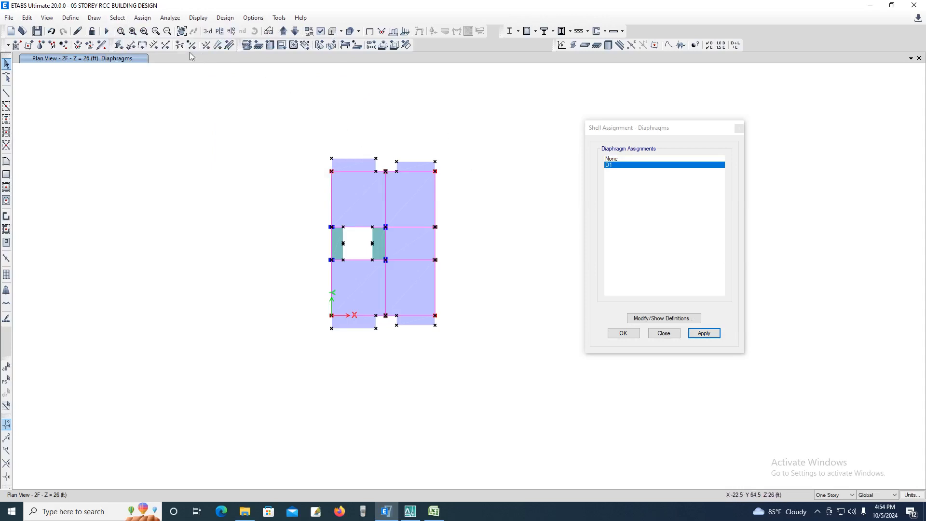
left_click_drag(326, 154, 442, 334)
left_click(703, 333)
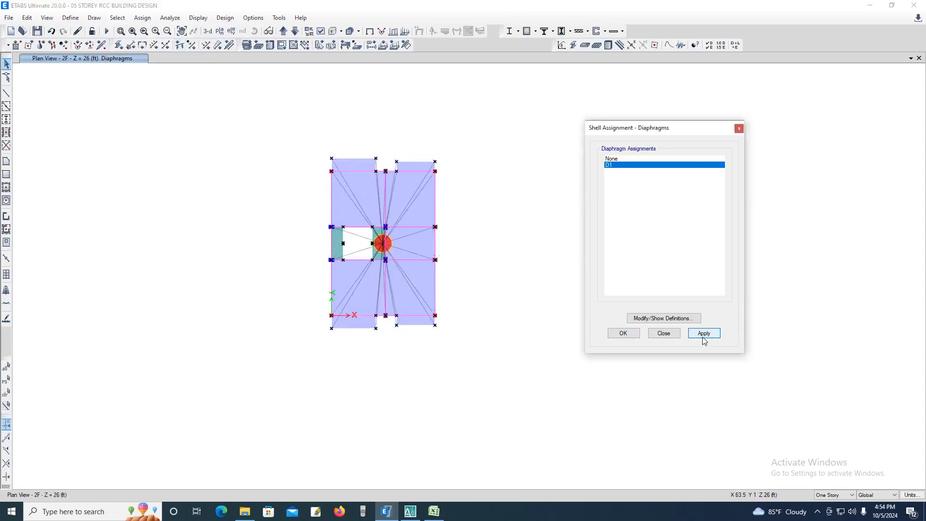
Move down to the 1F plan, select all its objects by a joint in the XY plane and assign diaphragm D1
left_click(296, 31)
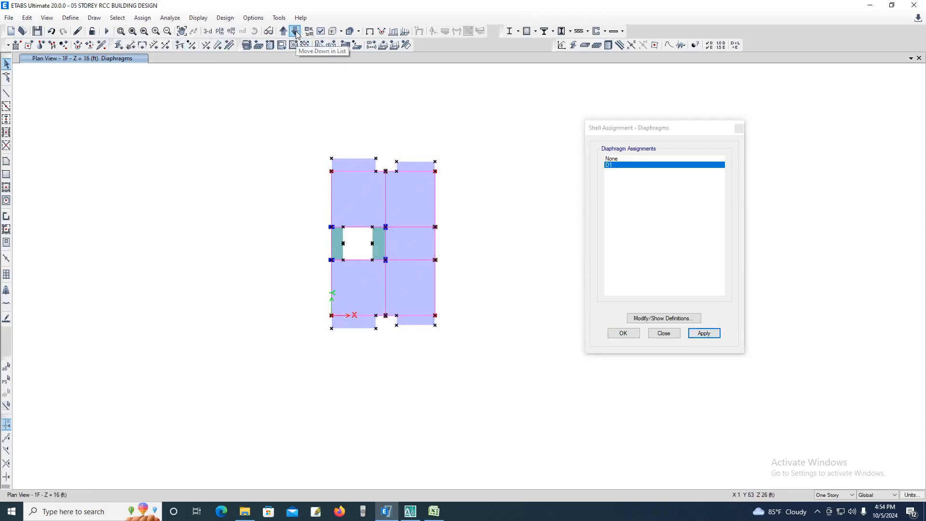
left_click(117, 18)
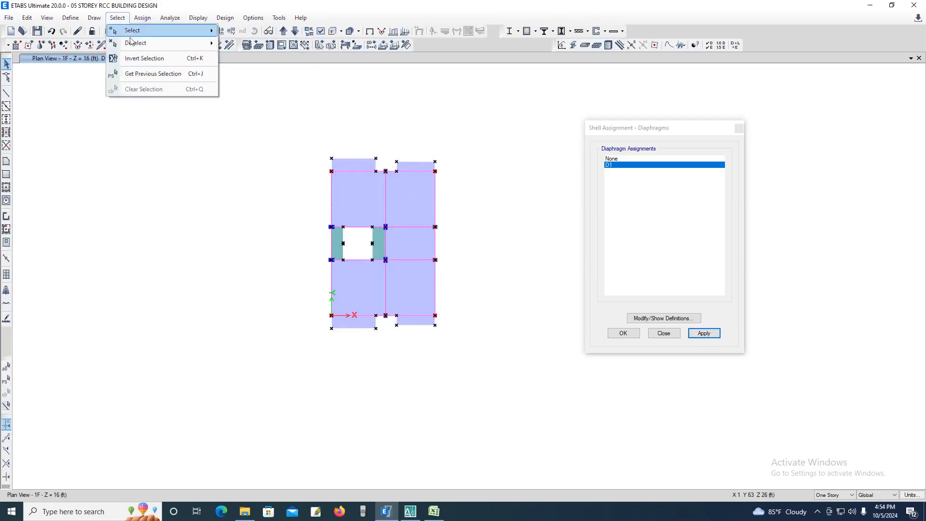
mouse_move(193, 30)
mouse_move(299, 85)
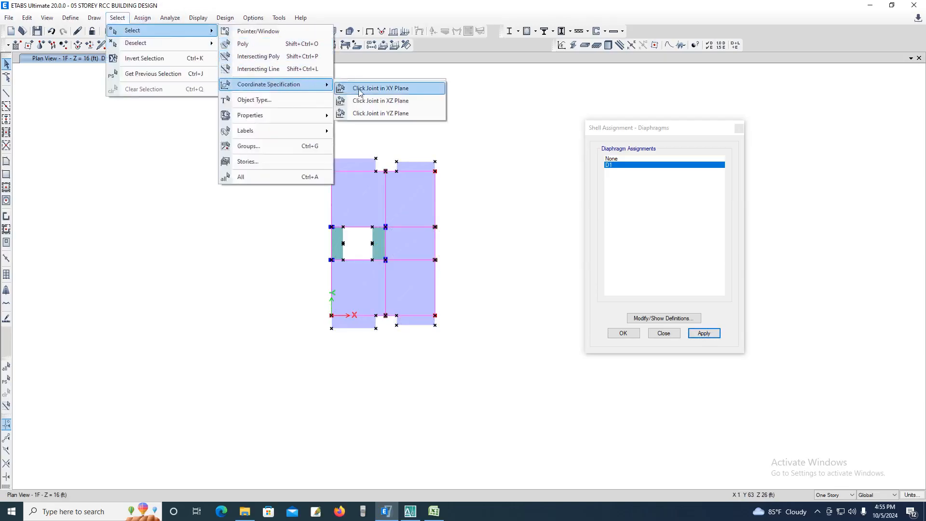
left_click(380, 88)
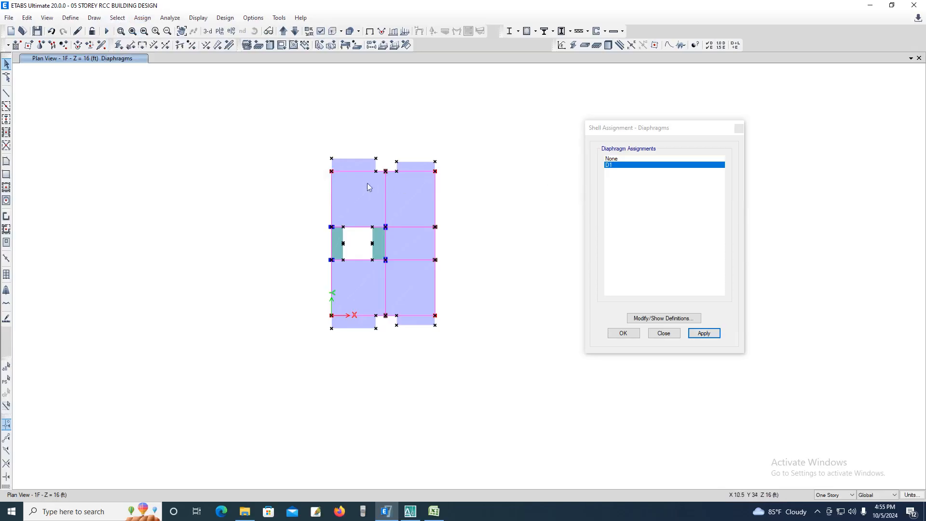
left_click(373, 243)
left_click(704, 333)
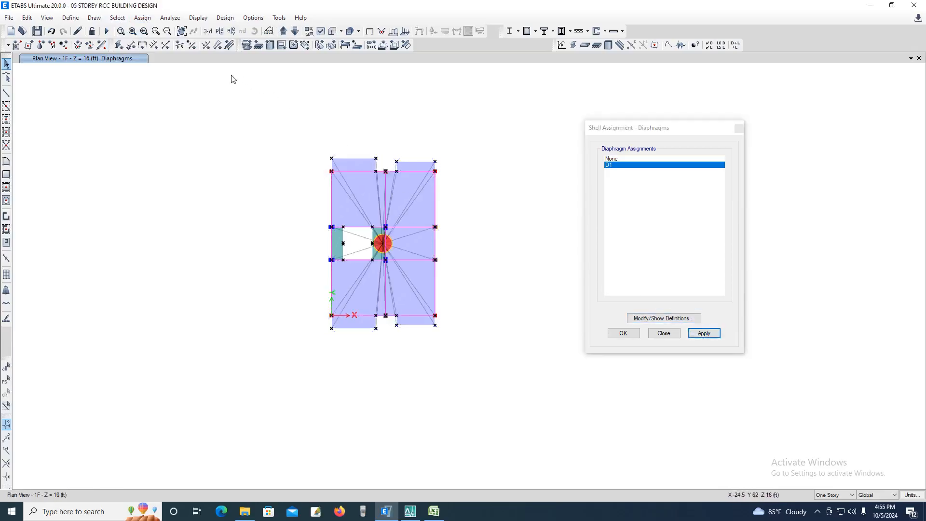
Check the GB level for slabs, return to the 1F plan and finish the diaphragm assignment
left_click(295, 32)
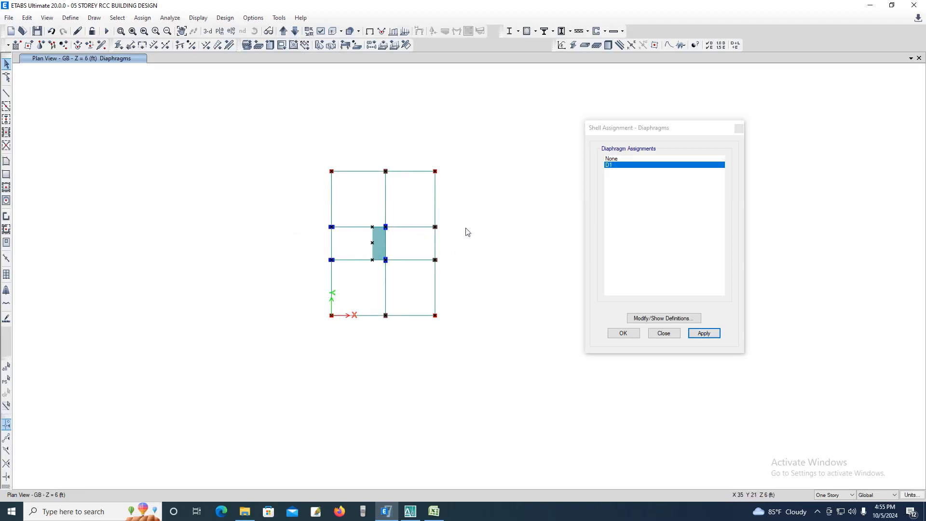
left_click(283, 31)
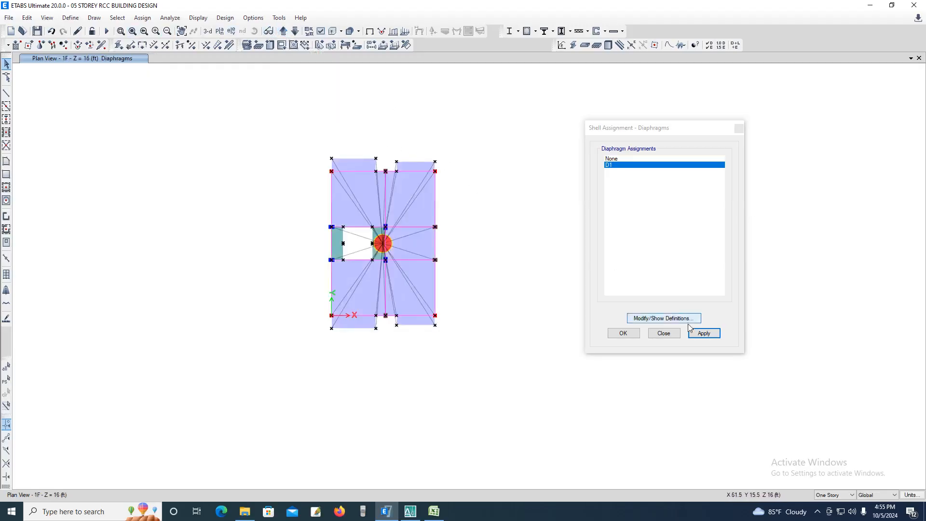
left_click(627, 330)
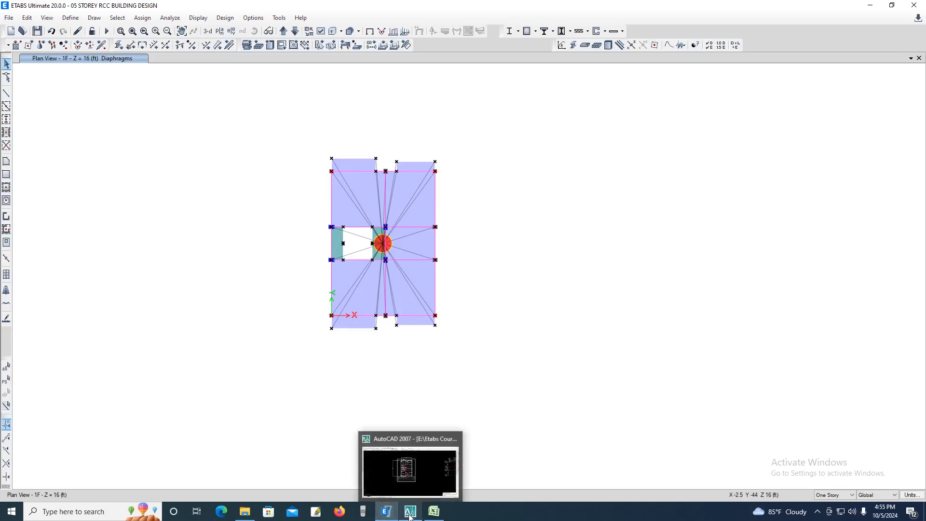
Switch to the Excel checklist, fill the diaphragm assignment row 11 yellow and select the load pattern row 13
left_click(434, 512)
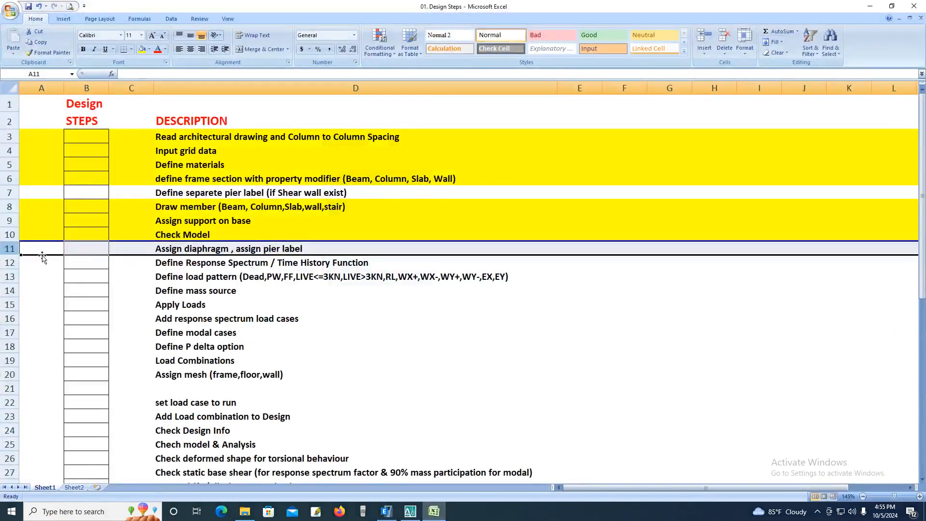
left_click(143, 49)
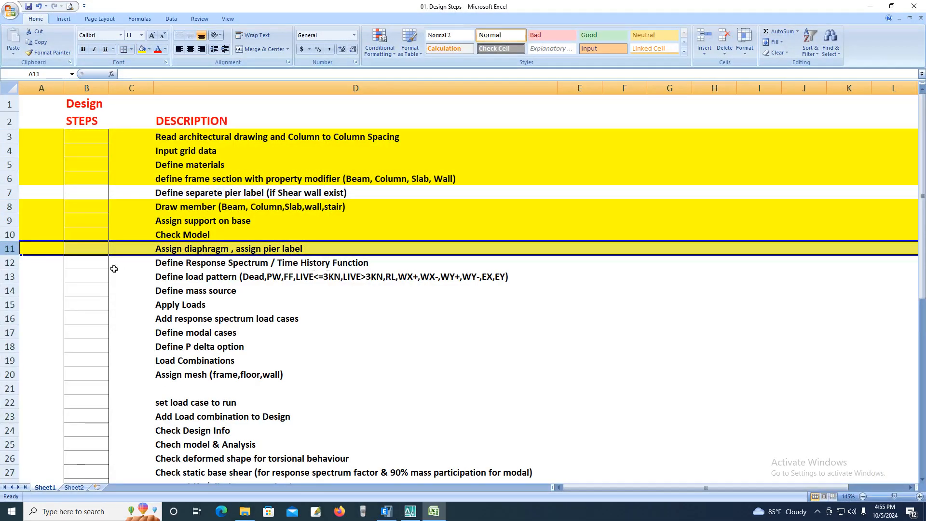
left_click(10, 277)
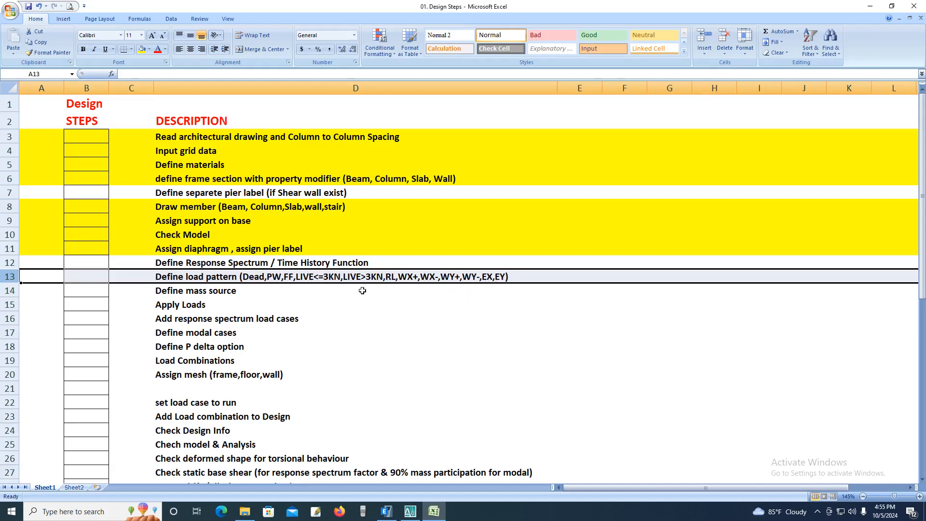
Switch back to ETABS, replace the diaphragm display with the undeformed shape and show the 1F plan view
left_click(386, 512)
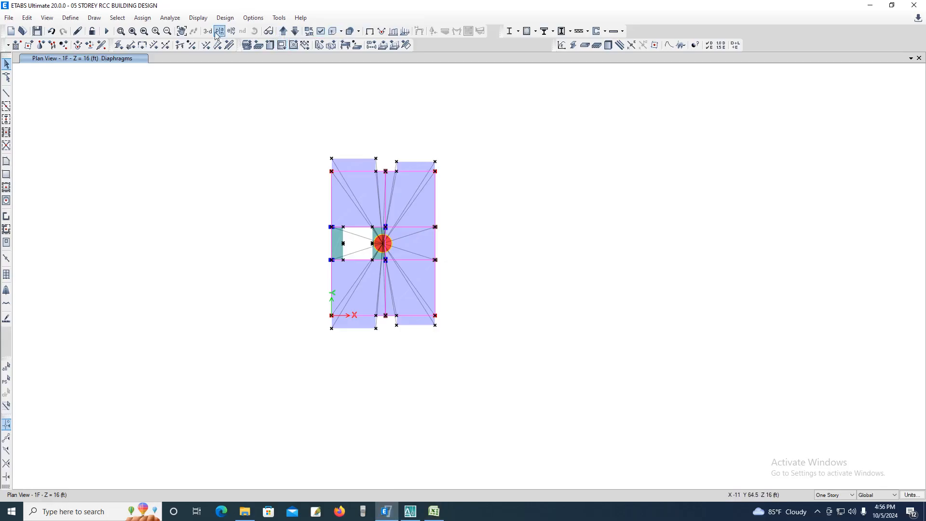
left_click(370, 31)
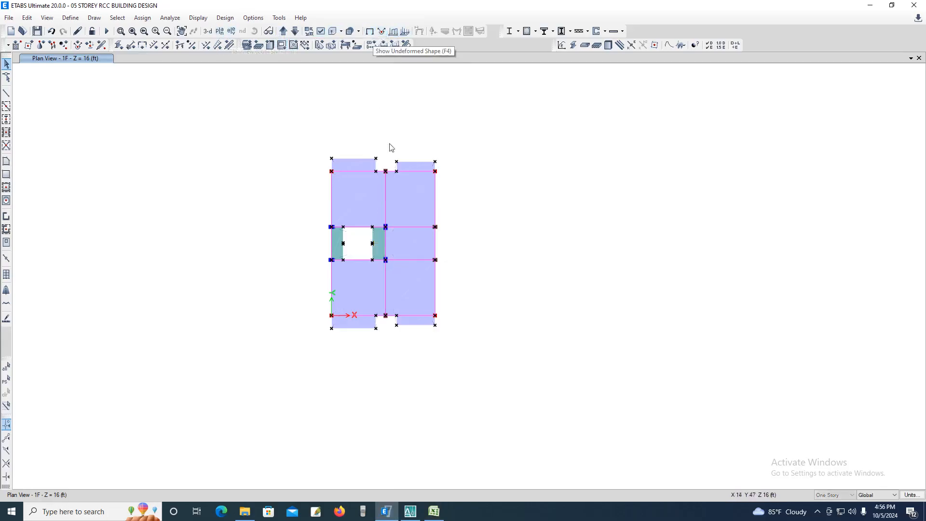
left_click(220, 31)
left_click(406, 255)
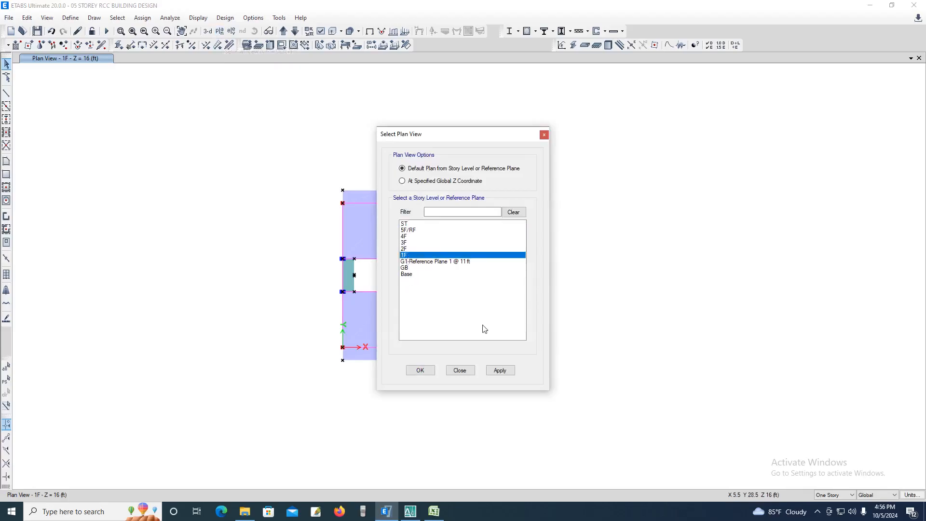
left_click(500, 370)
left_click(420, 370)
Turn on the visibility of the grid system in the 1F plan view
right_click(640, 314)
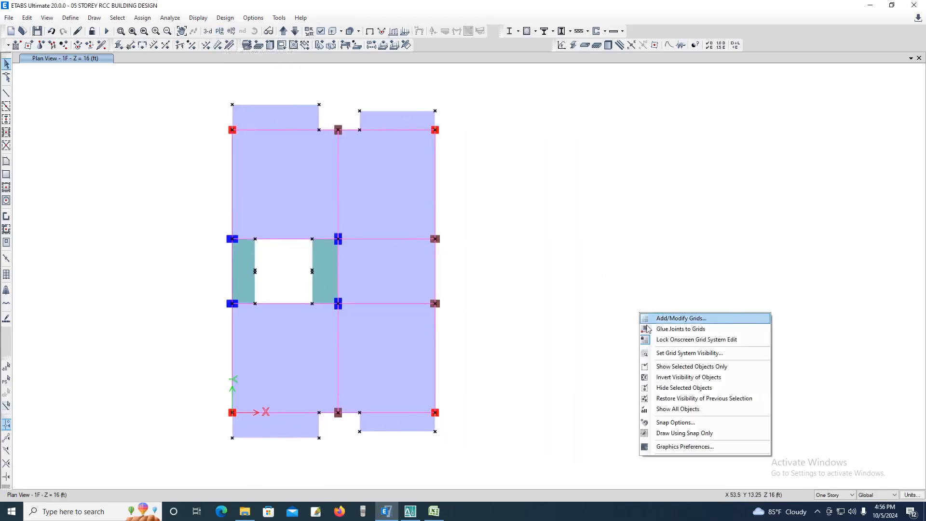
left_click(678, 353)
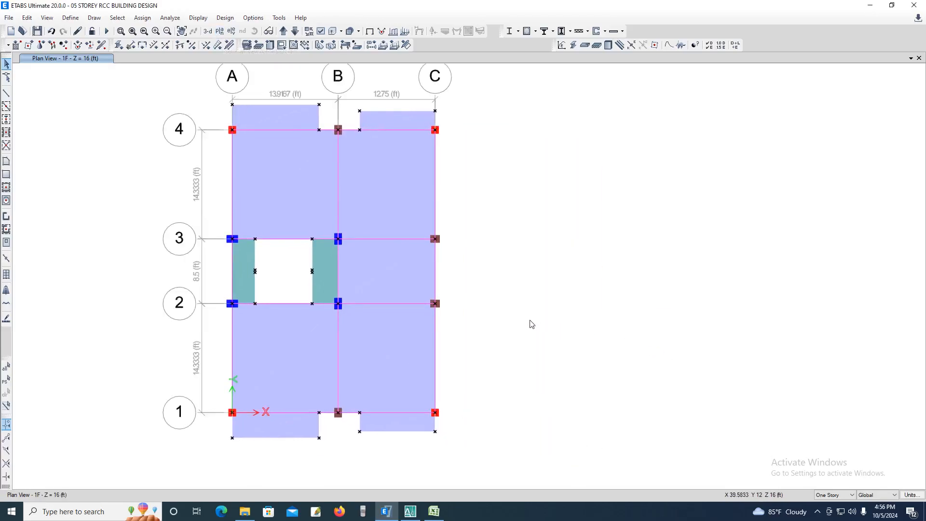
middle_click_drag(572, 347, 573, 335)
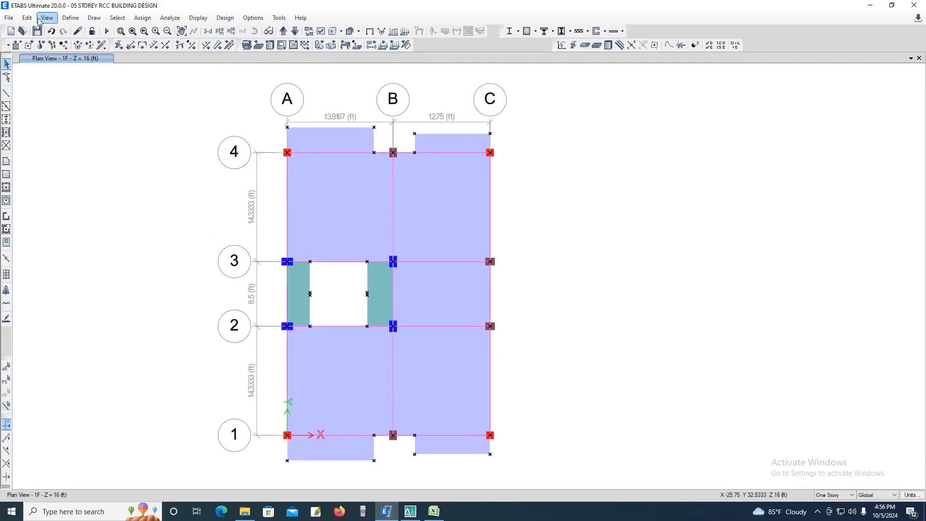
Open the load pattern definitions and check the existing Dead and Live patterns
left_click(71, 17)
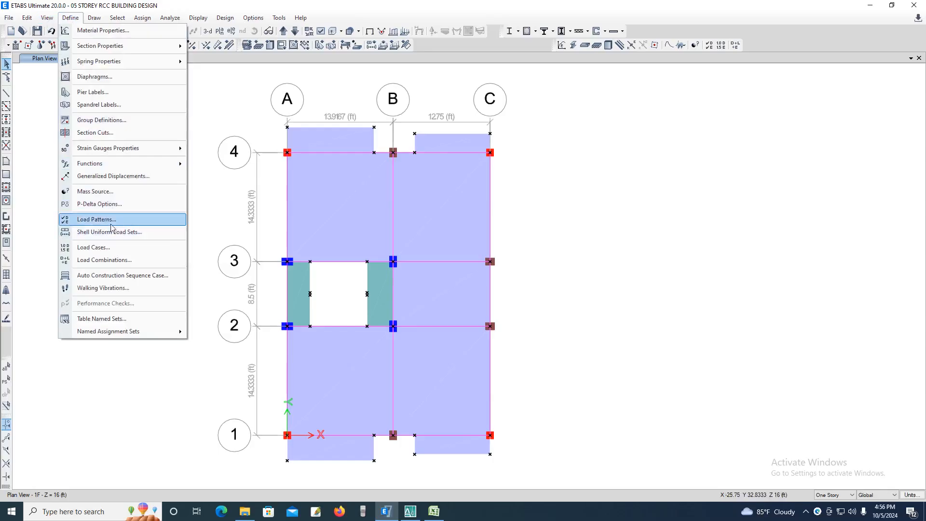
left_click(96, 218)
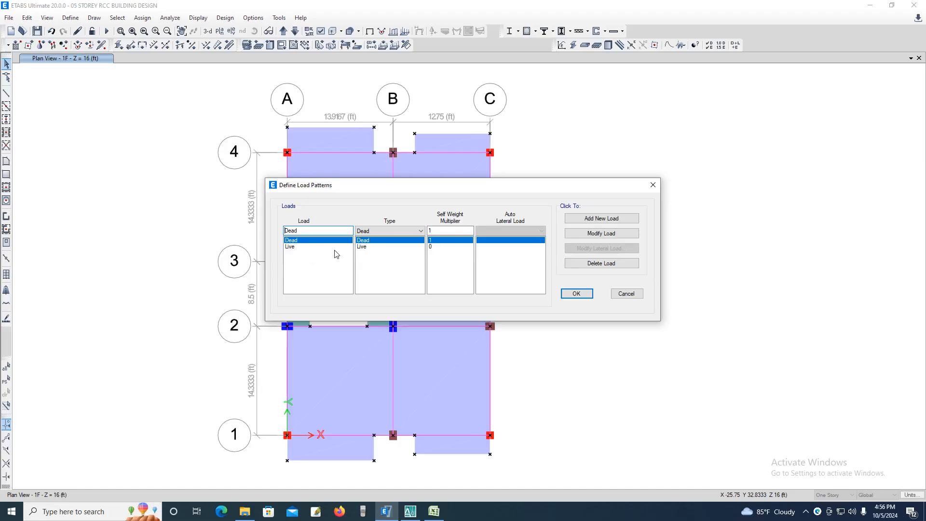
left_click(312, 247)
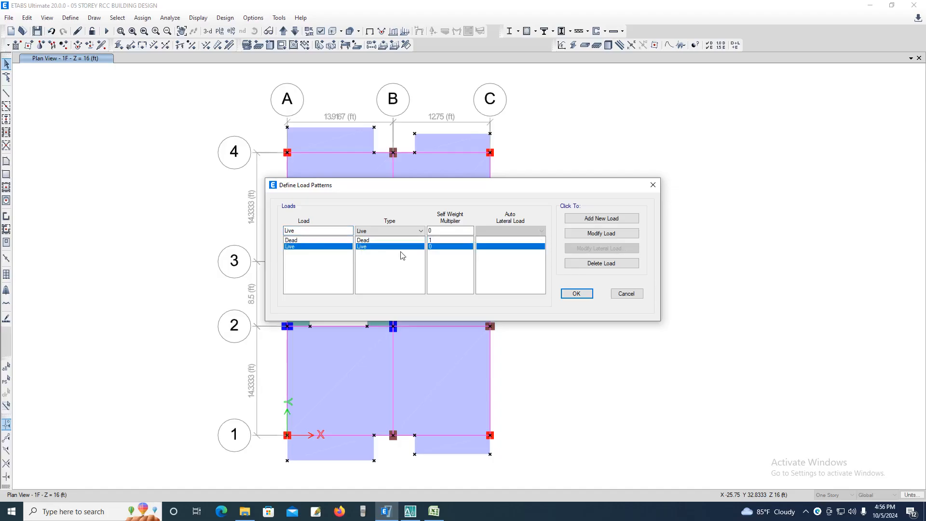
left_click(309, 240)
left_click(332, 247)
Add two load patterns of type Super Dead, named FF and PW
left_click(589, 227)
left_click(497, 292)
type("f")
type("FF")
left_click(421, 231)
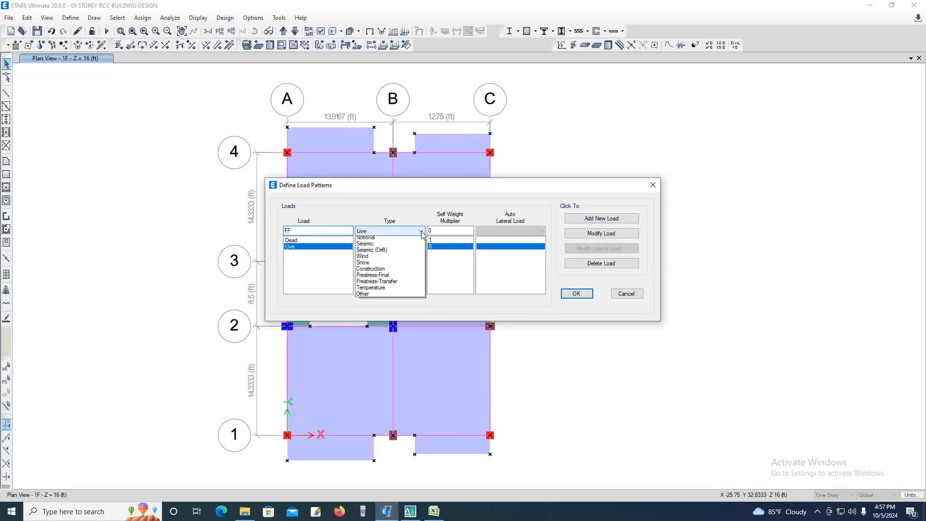
scroll(390, 251, "up", 3)
left_click(388, 247)
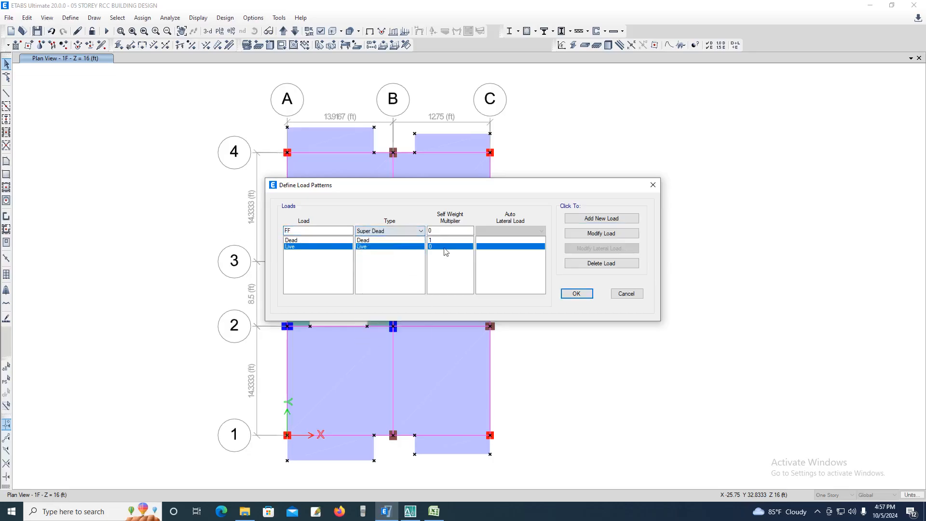
left_click(590, 220)
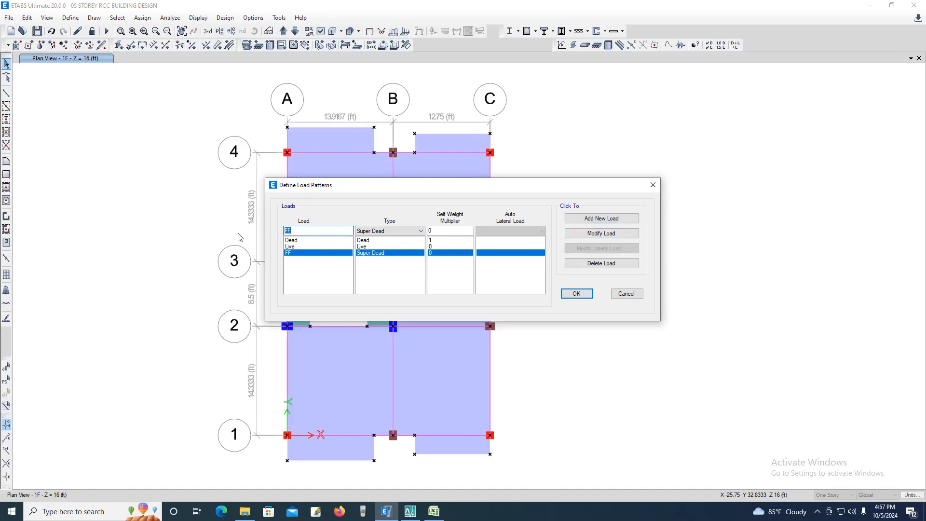
type("PW")
left_click(598, 218)
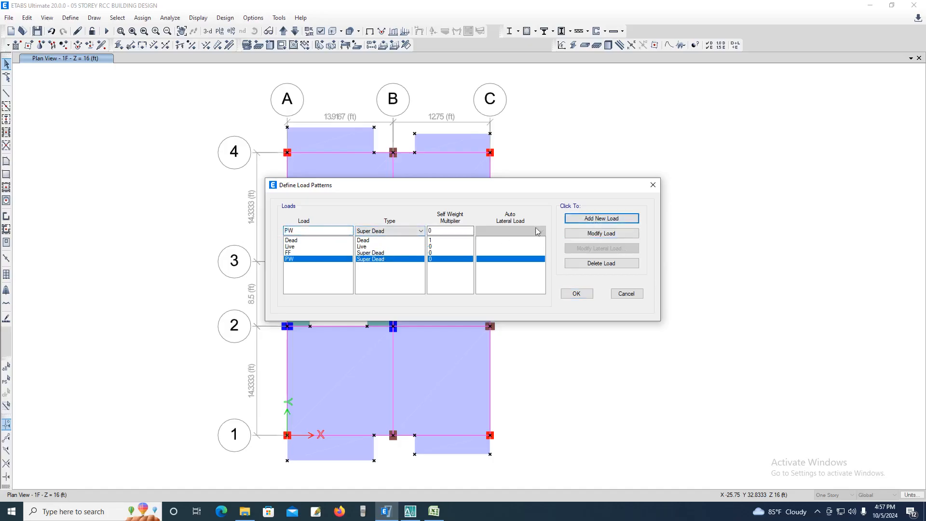
Add a load pattern named RL of type Roof Live
left_click(312, 231)
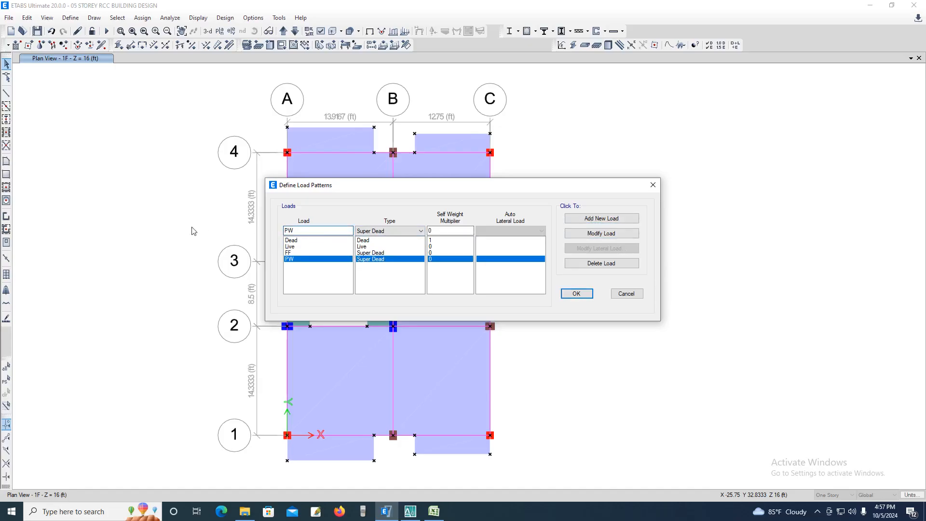
double_click(290, 231)
type("RL")
left_click(407, 232)
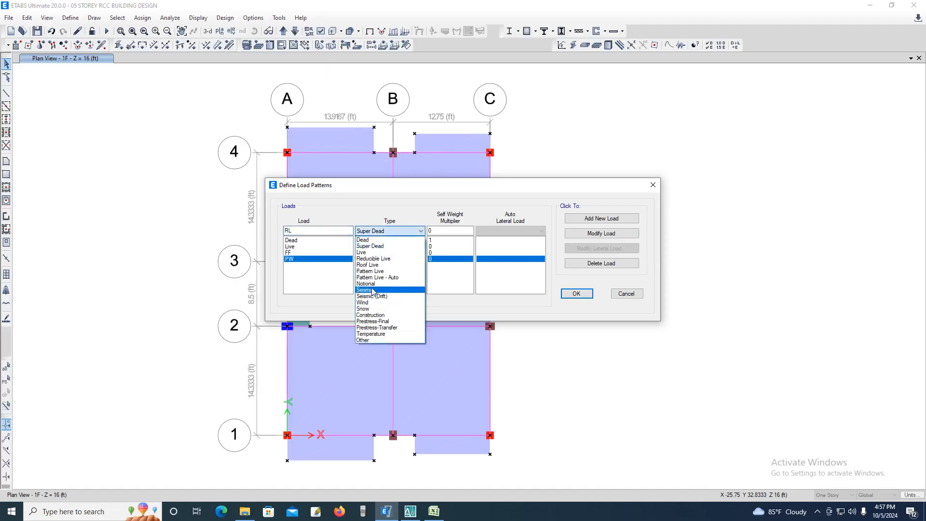
left_click(373, 265)
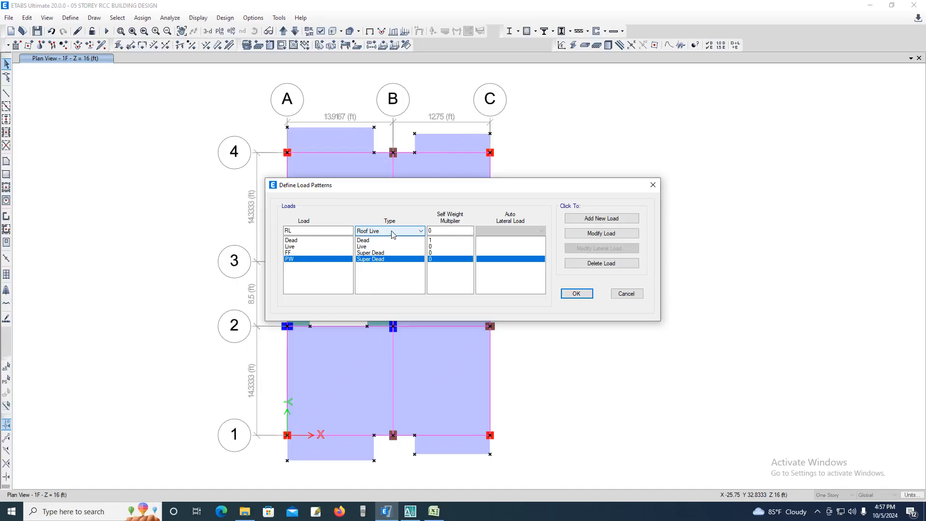
left_click(586, 220)
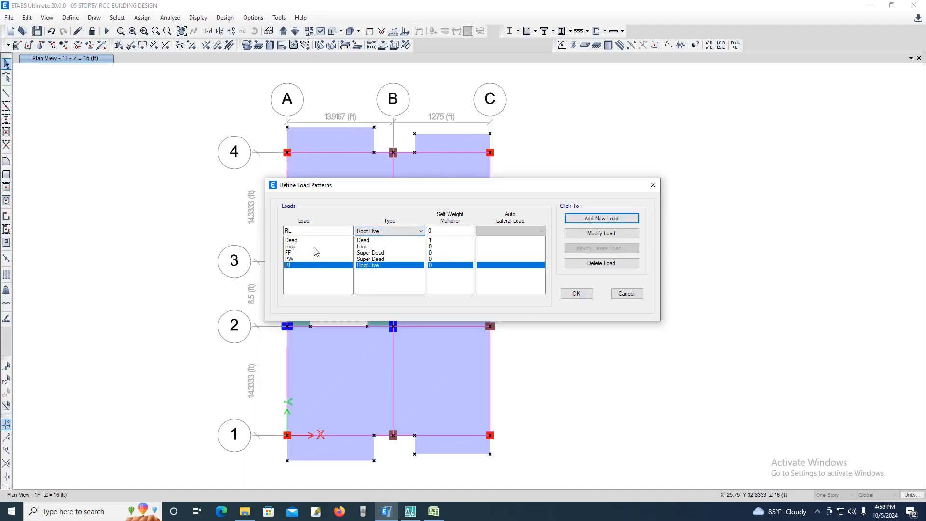
Add a load pattern named EX of type Seismic with ASCE 7-05 as the auto lateral load
double_click(314, 231)
type("EX")
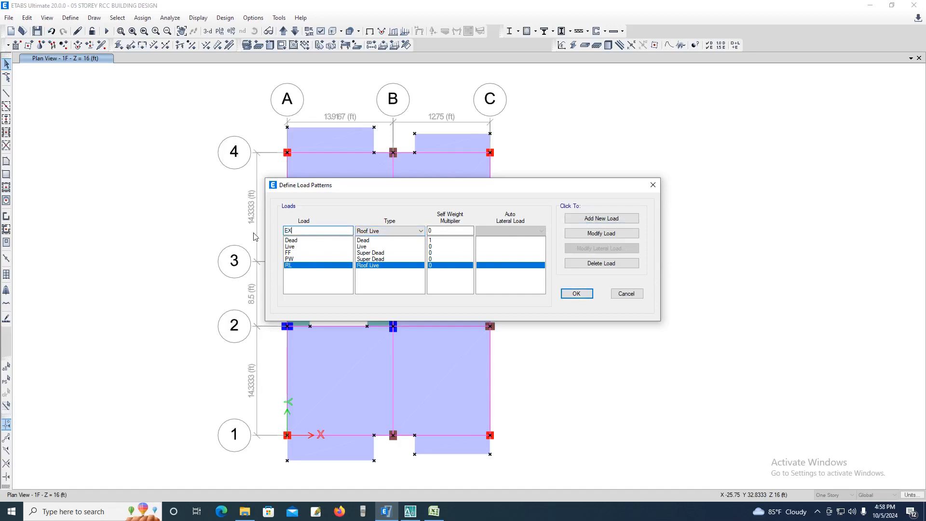
left_click(409, 234)
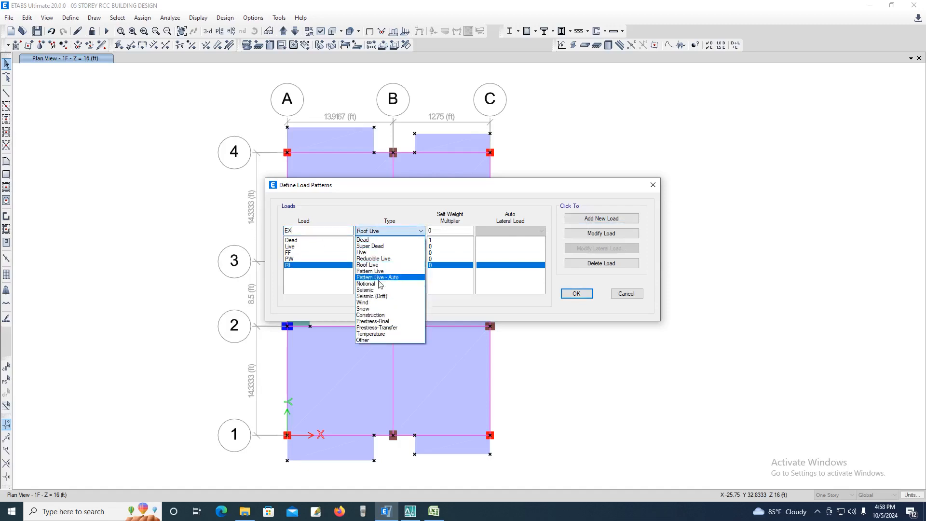
left_click(369, 289)
left_click(507, 231)
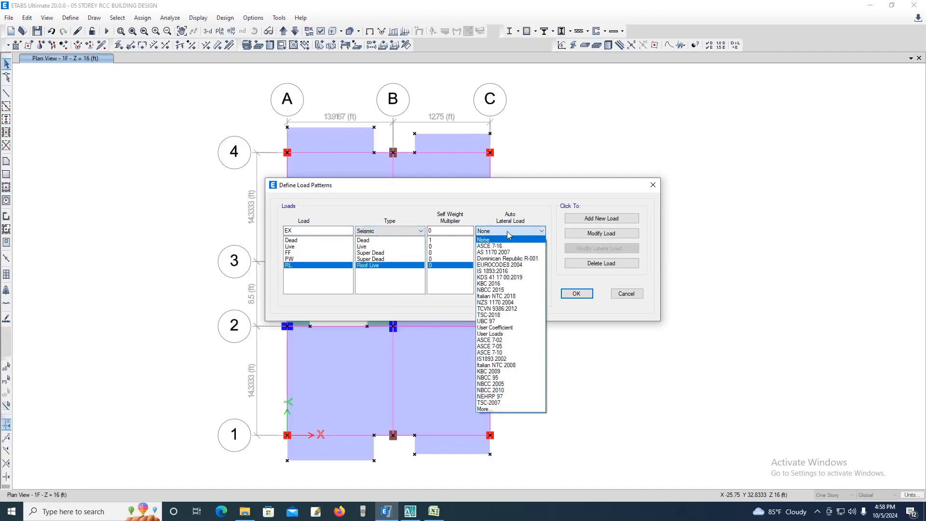
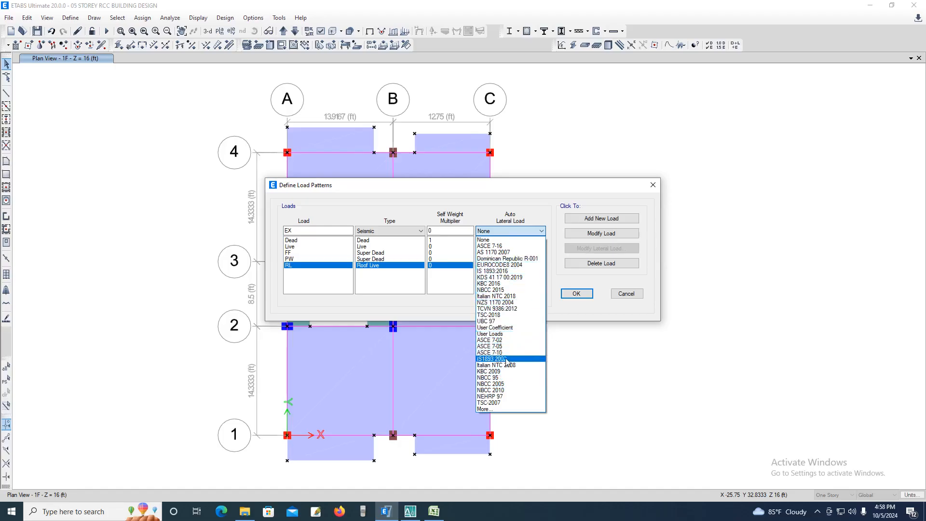
left_click(496, 347)
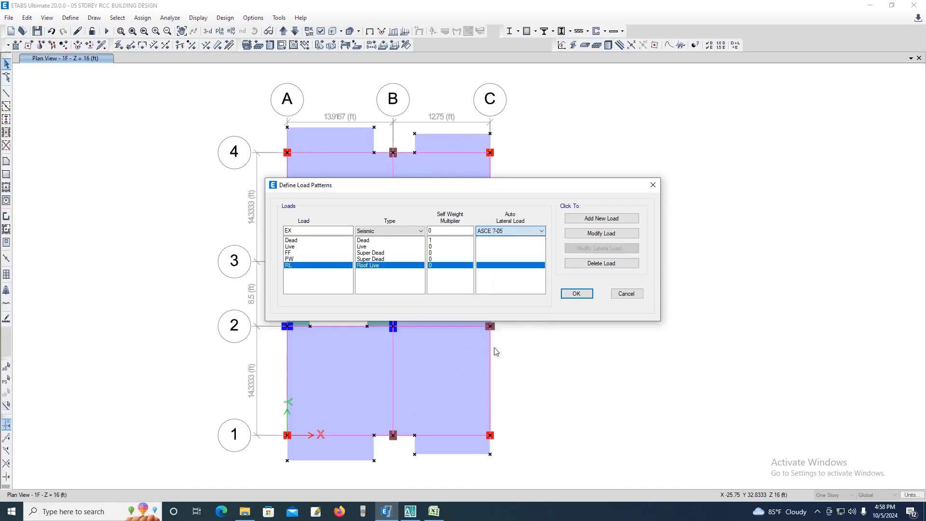
left_click(602, 218)
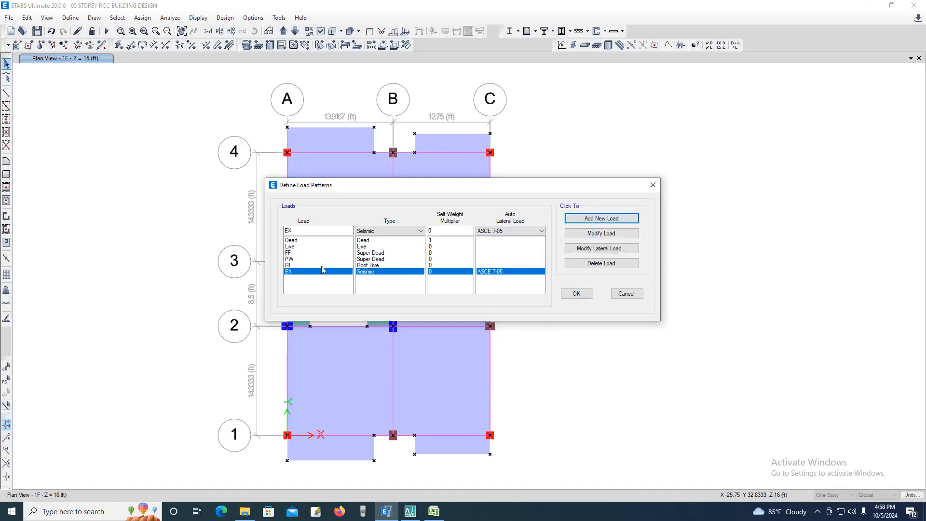
Add a second Seismic load pattern named EY, also using ASCE 7-05
left_click(330, 230)
key("shift+Left")
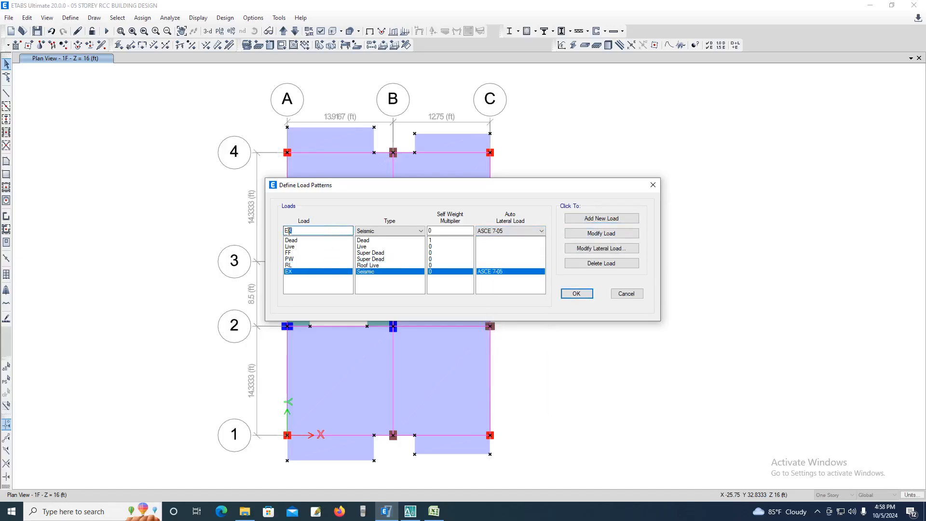
type("Y")
left_click(594, 221)
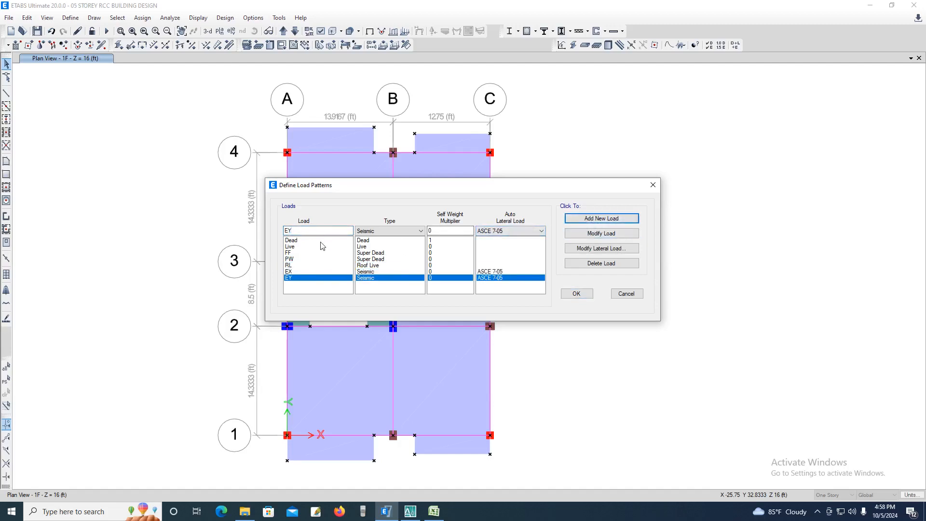
Add a load pattern named WX+ of type Wind with User Loads as the auto lateral load
type("W")
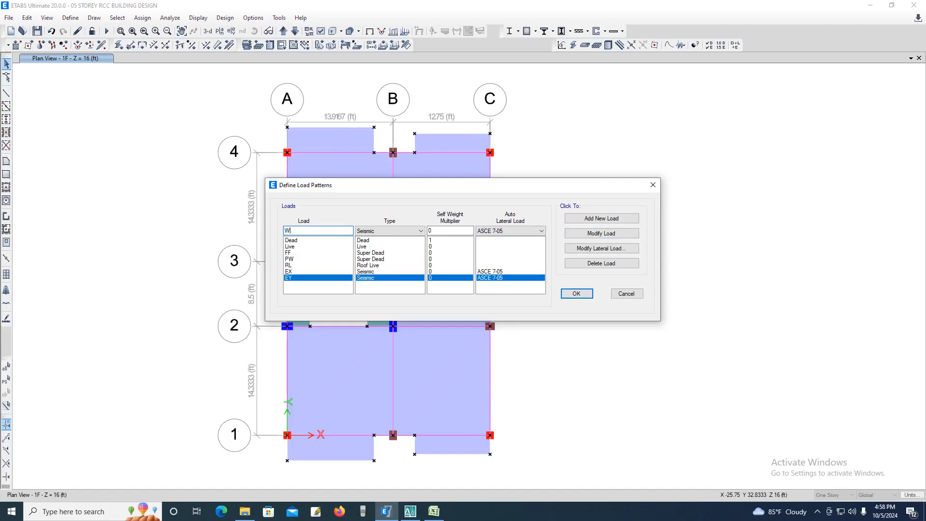
type("X+")
left_click(420, 232)
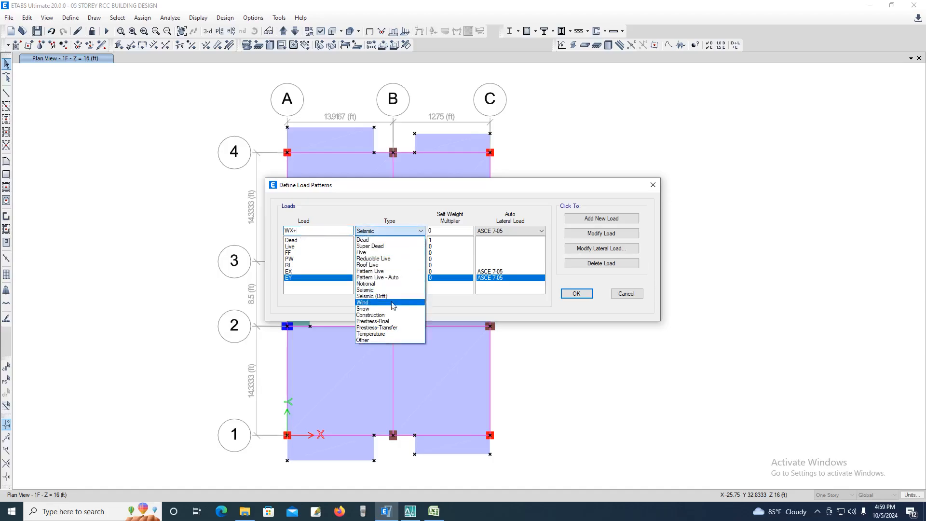
left_click(377, 302)
left_click(517, 232)
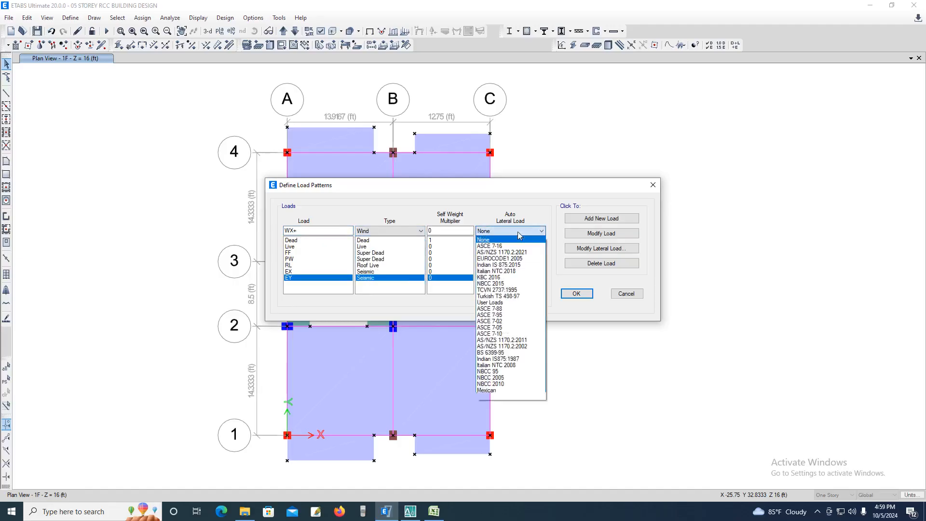
left_click(499, 302)
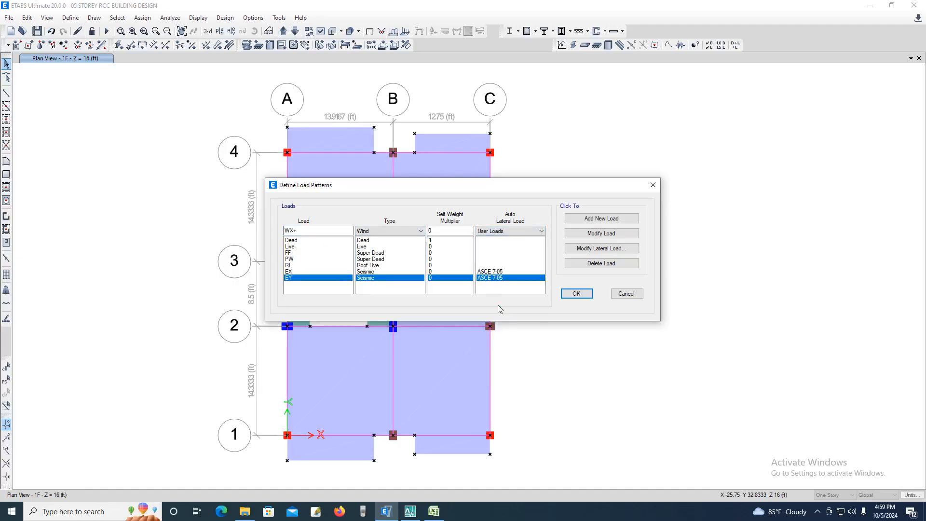
left_click(598, 219)
Add a Wind load pattern named WX- with User Loads for the opposite X direction
left_click(319, 231)
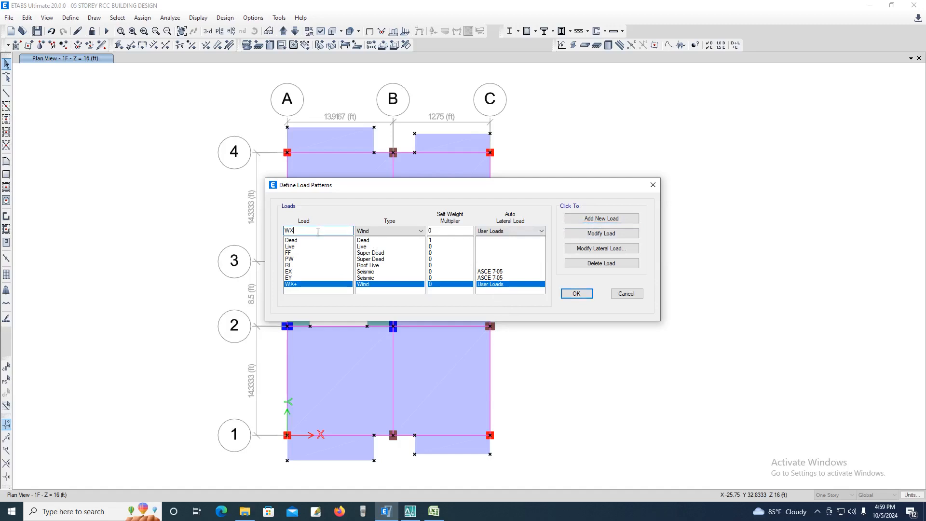
type("-")
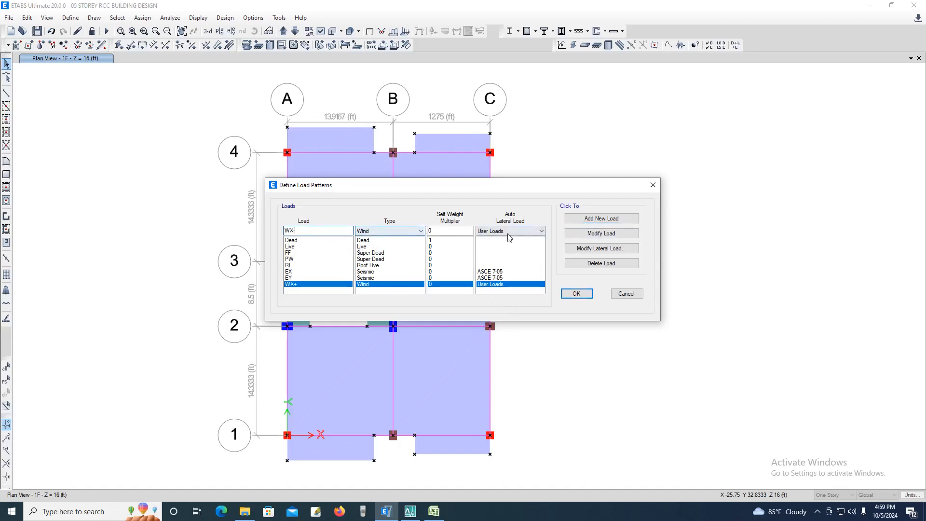
left_click(598, 219)
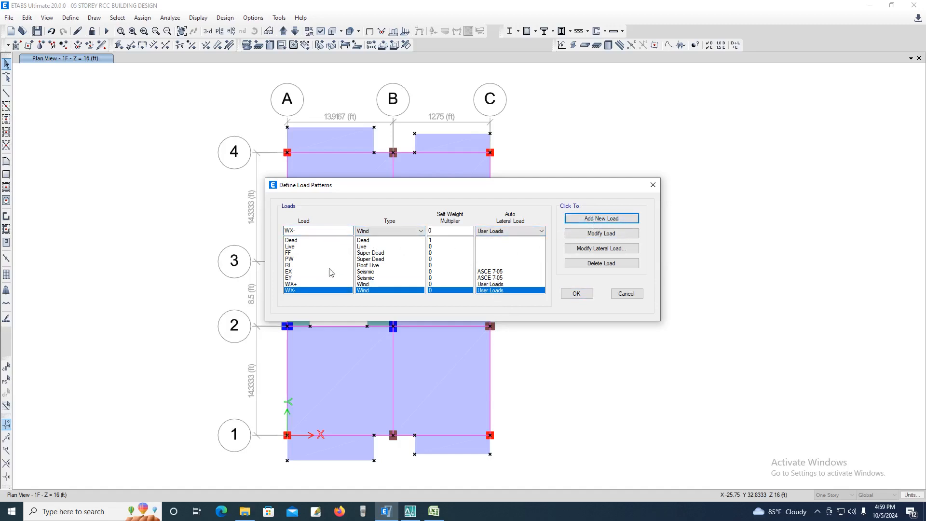
Add Wind load patterns WY+ and WY- with User Loads, accept the load pattern definitions and save the model
left_click_drag(296, 230, 289, 232)
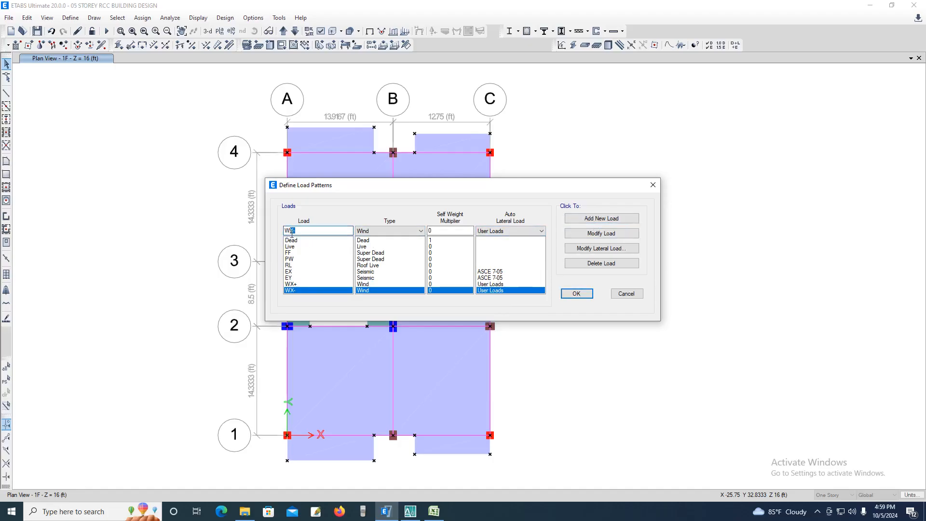
type("Y++")
key("BackSpace")
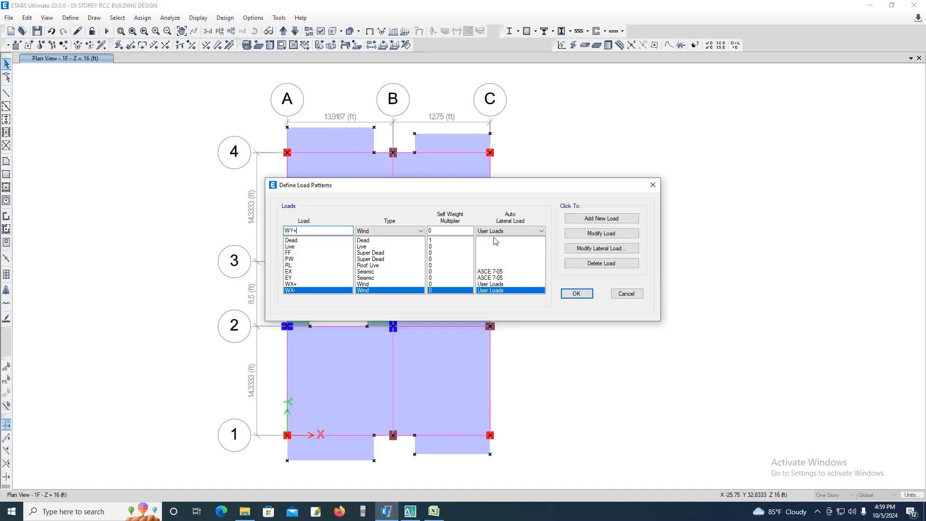
left_click(594, 220)
left_click(296, 230)
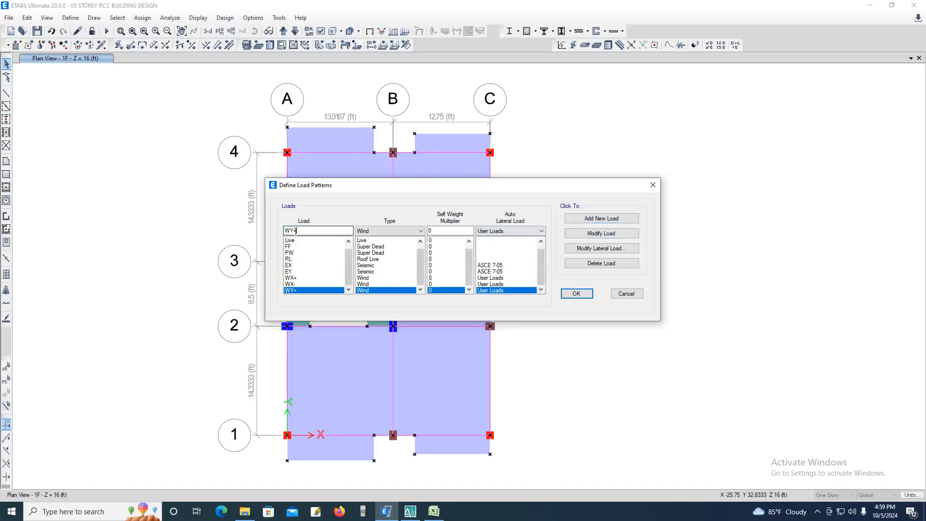
type("-")
left_click(593, 218)
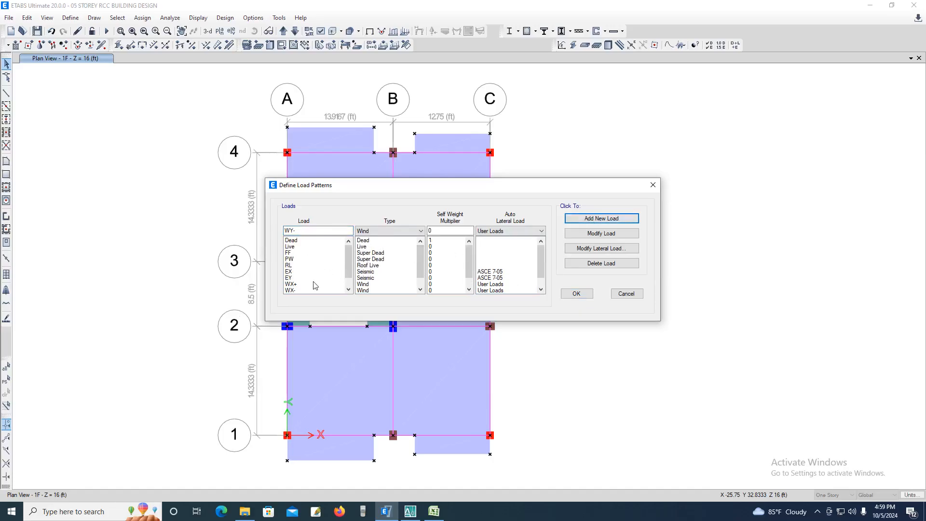
scroll(313, 285, "down", 1)
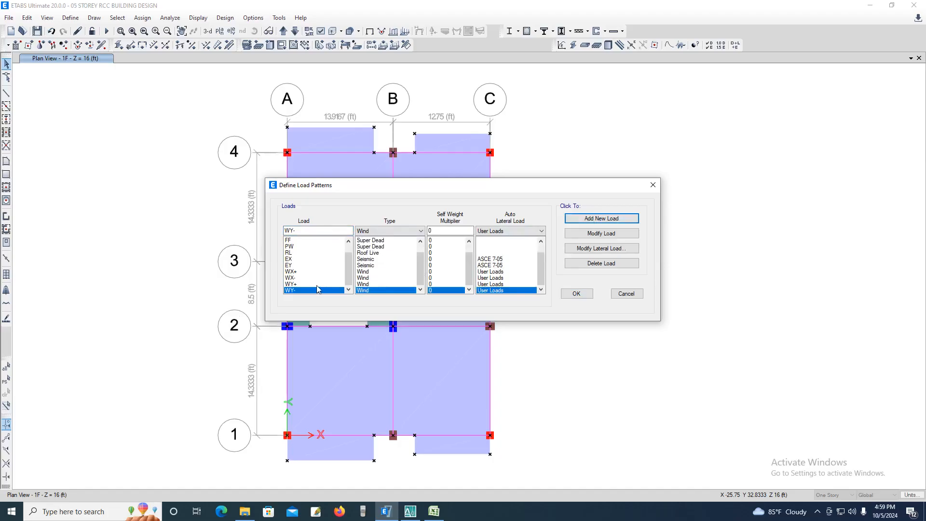
left_click(577, 294)
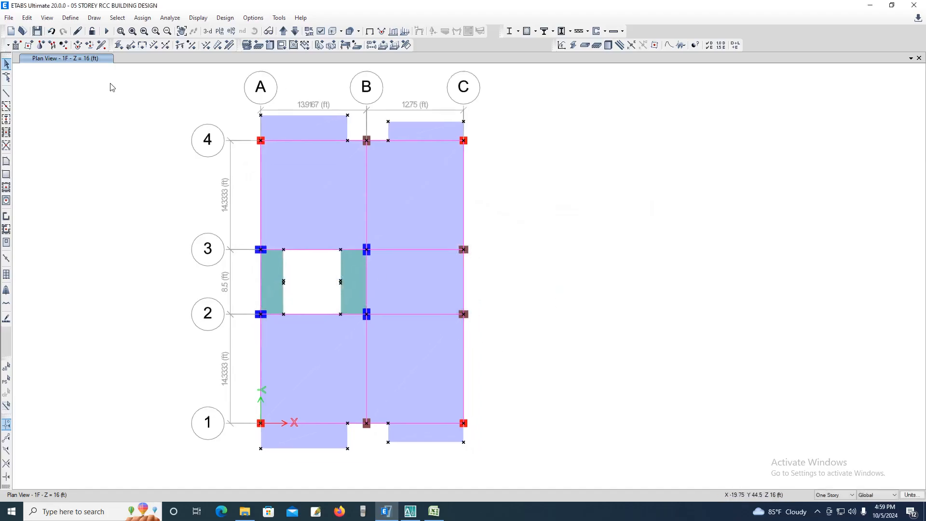
left_click(41, 34)
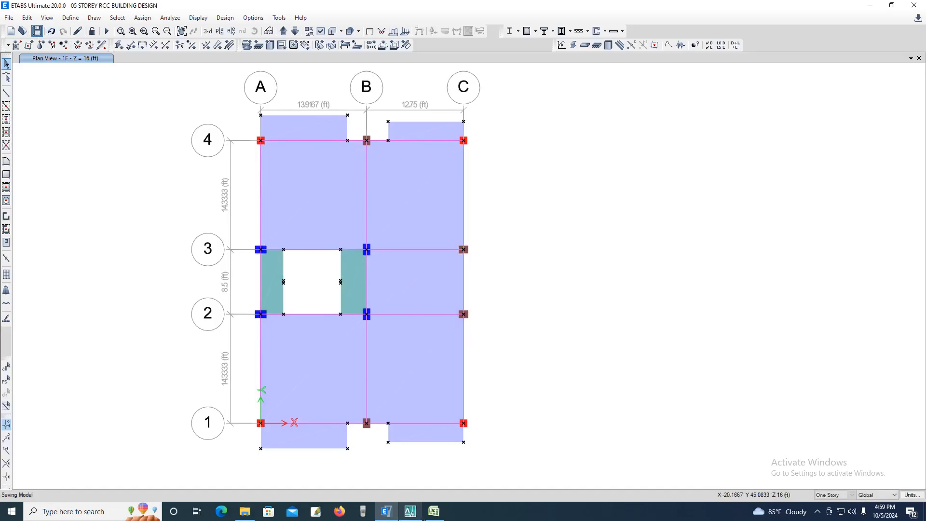
Switch to the Excel design steps checklist, fill the Define load pattern row yellow, and return to ETABS
left_click(434, 511)
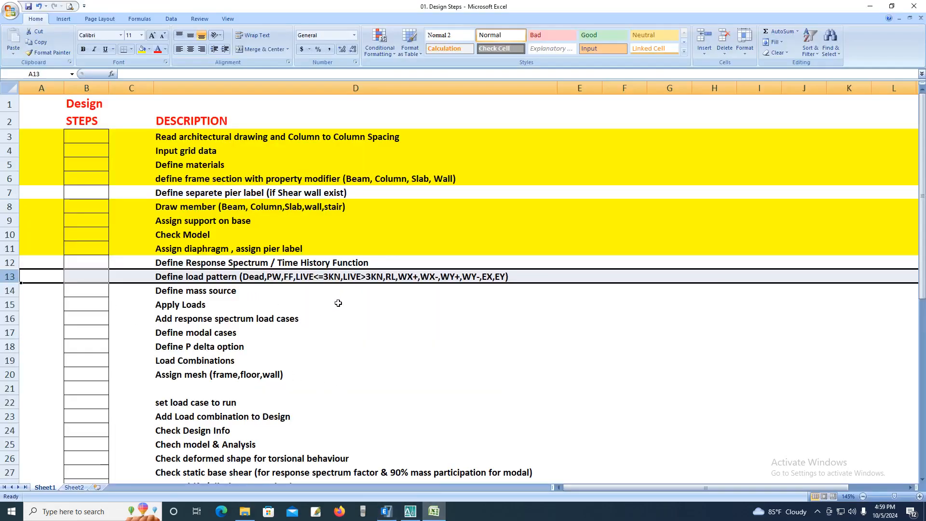
left_click(142, 49)
left_click(219, 329)
left_click(174, 293)
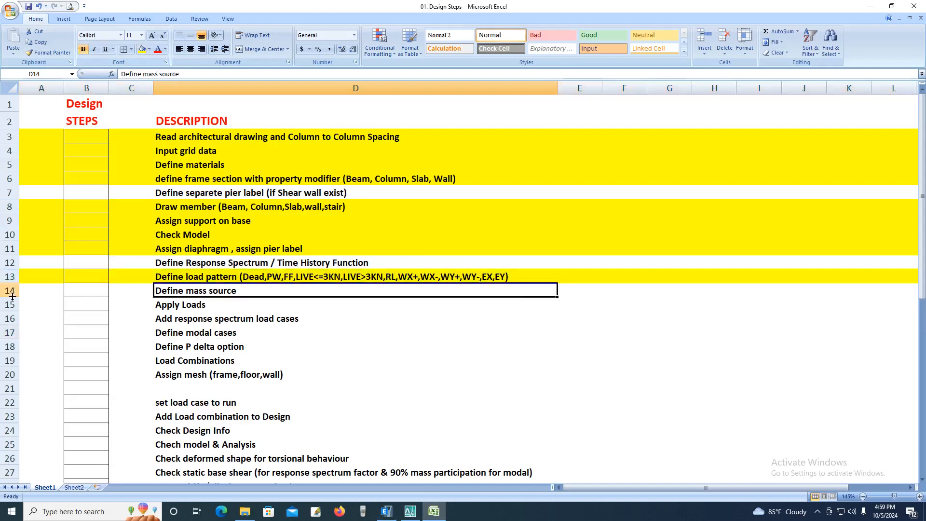
left_click(445, 513)
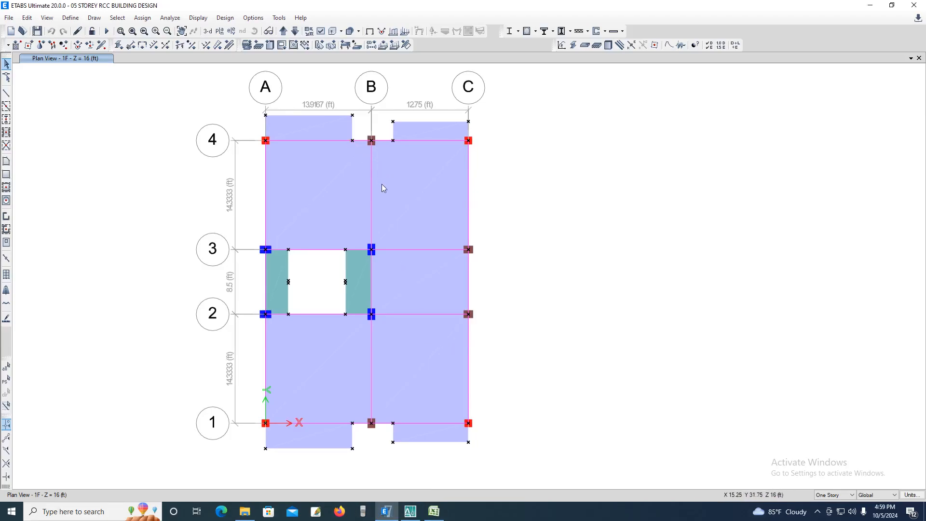
left_click(64, 19)
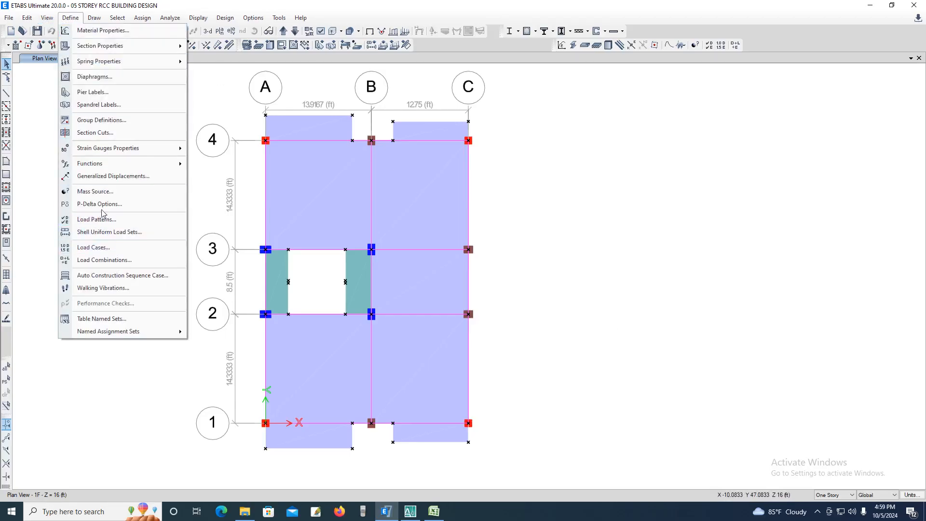
left_click(139, 206)
left_click(488, 333)
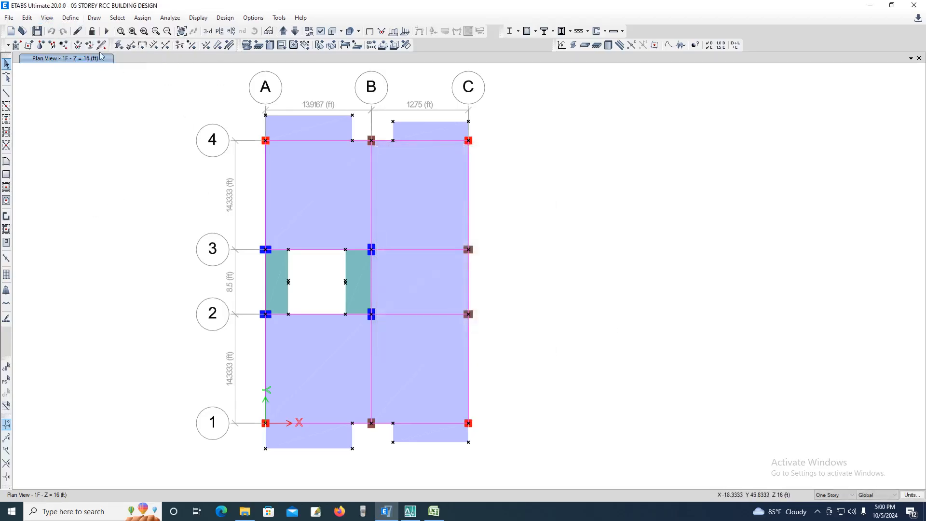
Edit mass source MsSrc1 to use Specified Load Patterns, excluding Element Self Mass and Additional Mass
left_click(71, 18)
left_click(95, 192)
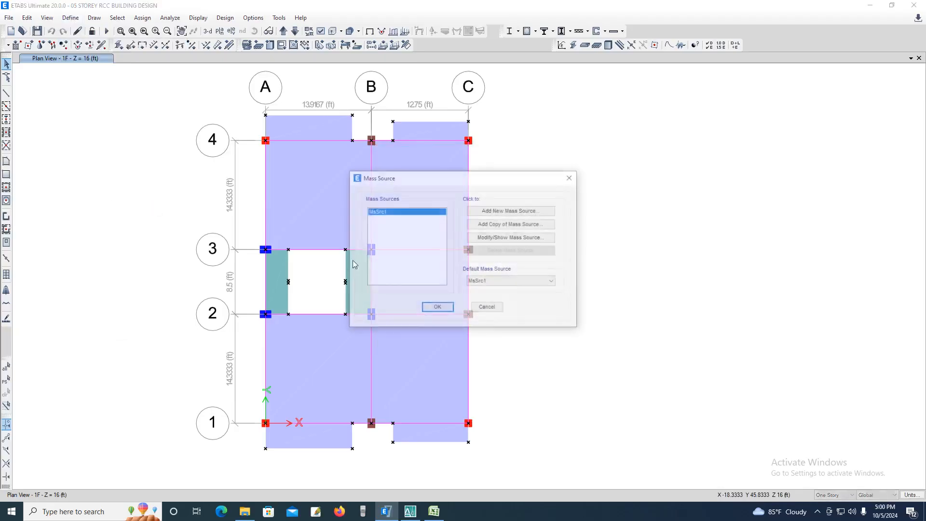
left_click(496, 240)
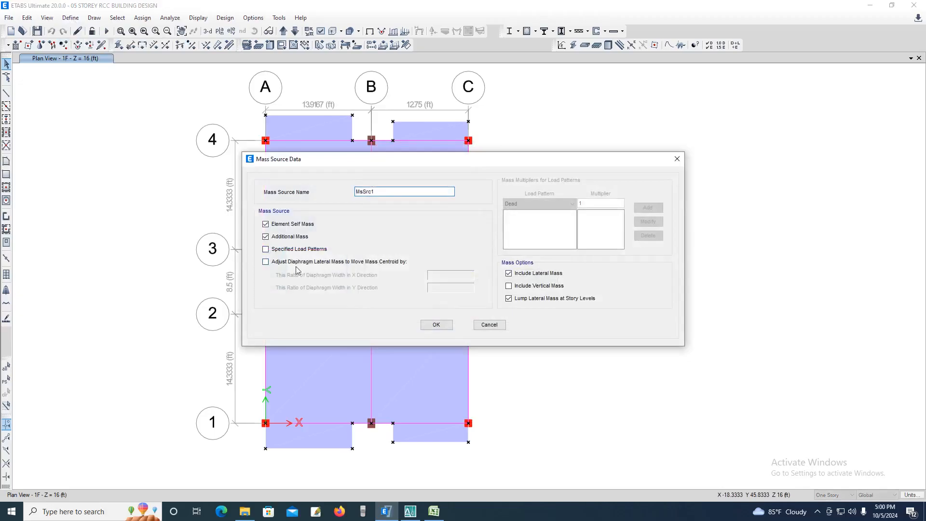
left_click(265, 249)
left_click(266, 237)
left_click(266, 224)
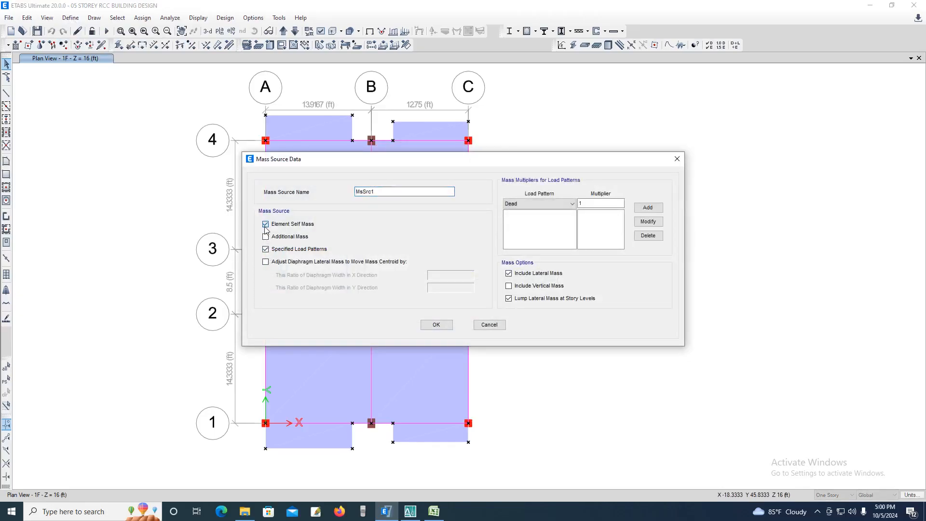
Add the Dead and FF load patterns to the mass source, each with a multiplier of 1
left_click(571, 204)
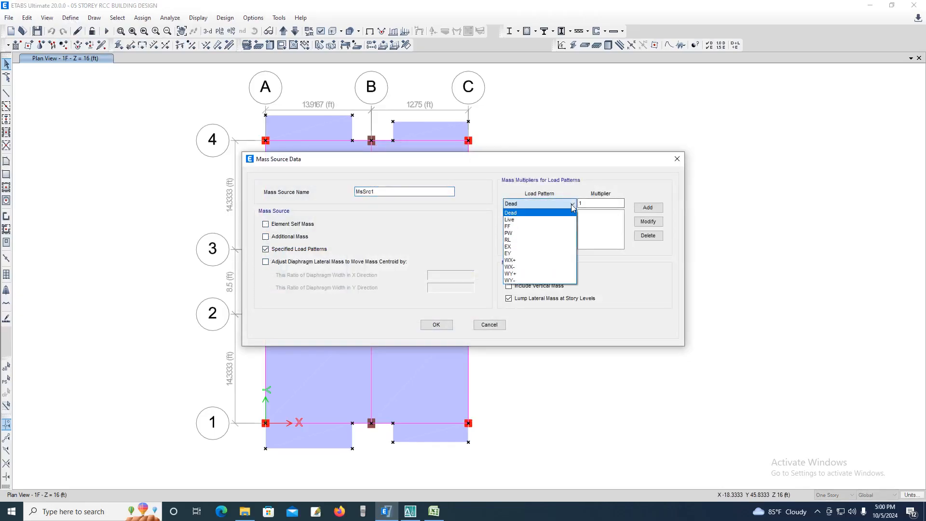
left_click(571, 204)
left_click(643, 210)
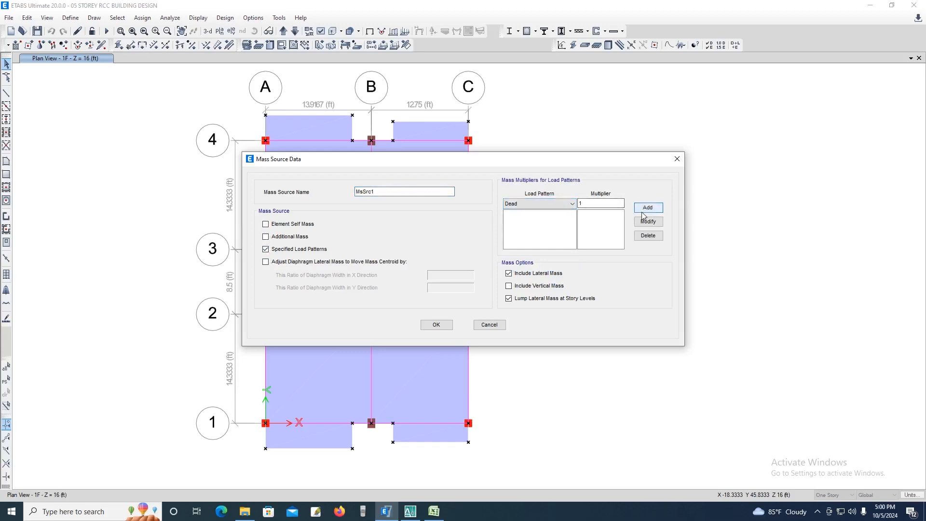
left_click(645, 211)
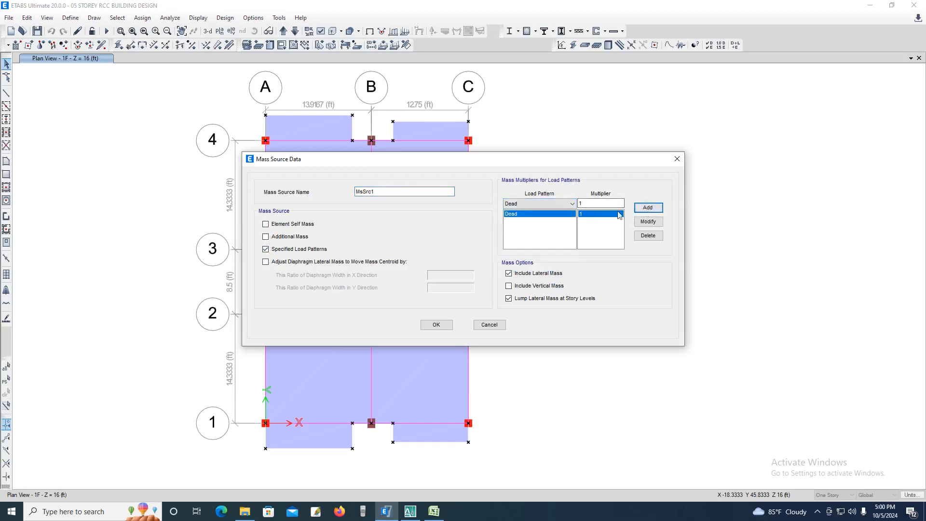
left_click(571, 203)
left_click(511, 226)
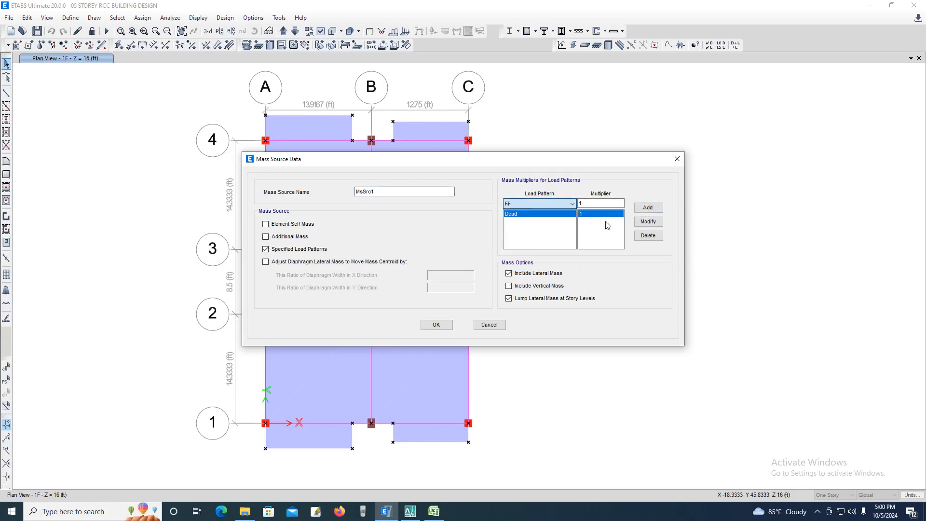
left_click(647, 207)
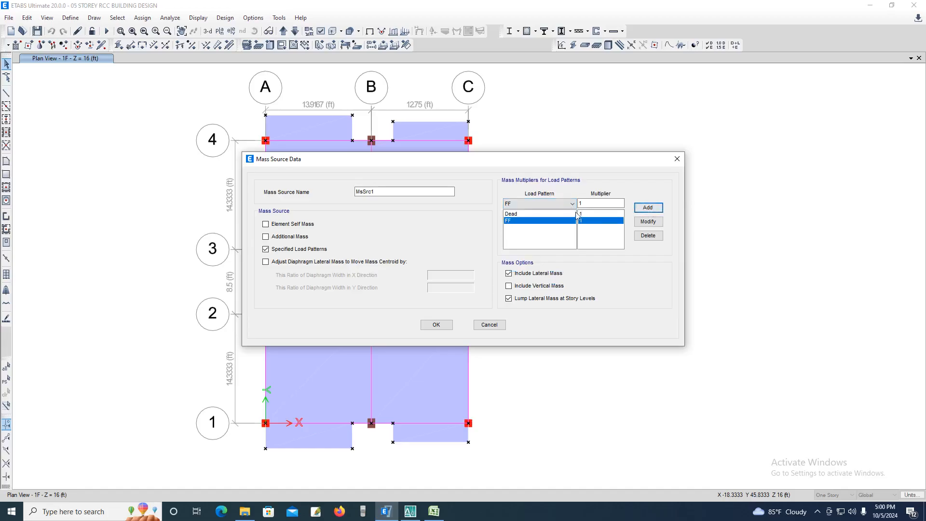
Add the PW load pattern with a multiplier of 1 and the Live load pattern with a multiplier of 0.25 to the mass source
left_click(573, 205)
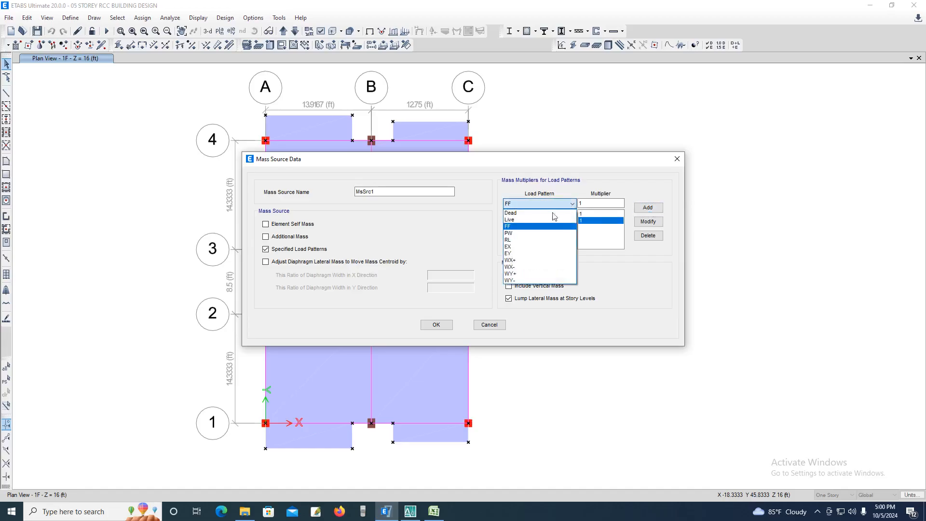
left_click(516, 233)
left_click(647, 209)
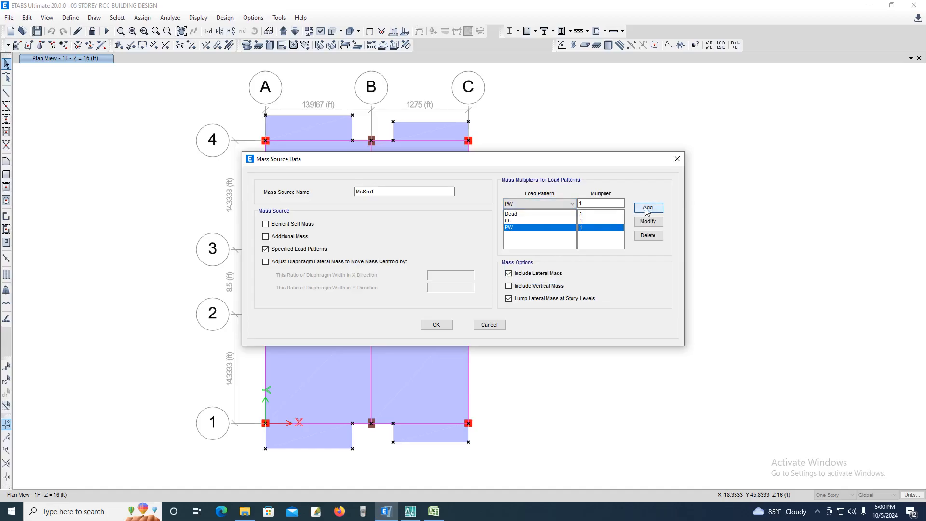
left_click(572, 206)
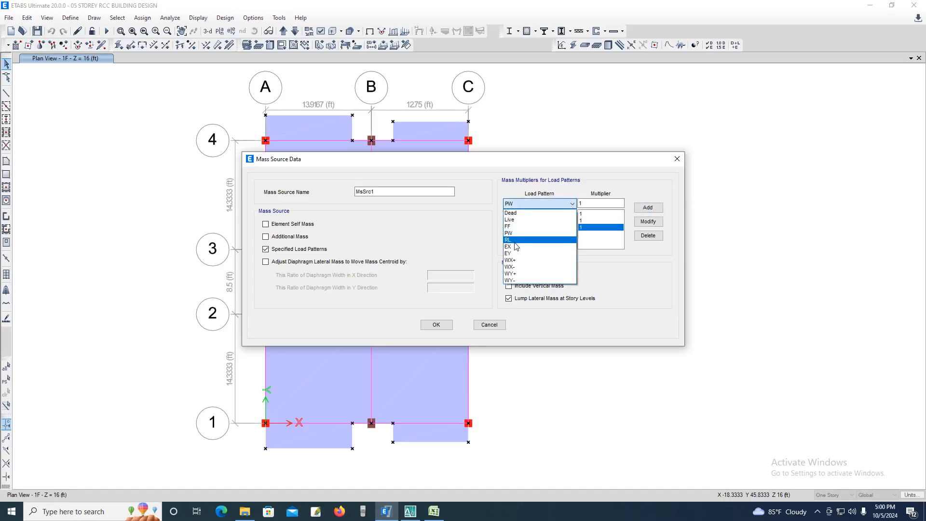
left_click(510, 219)
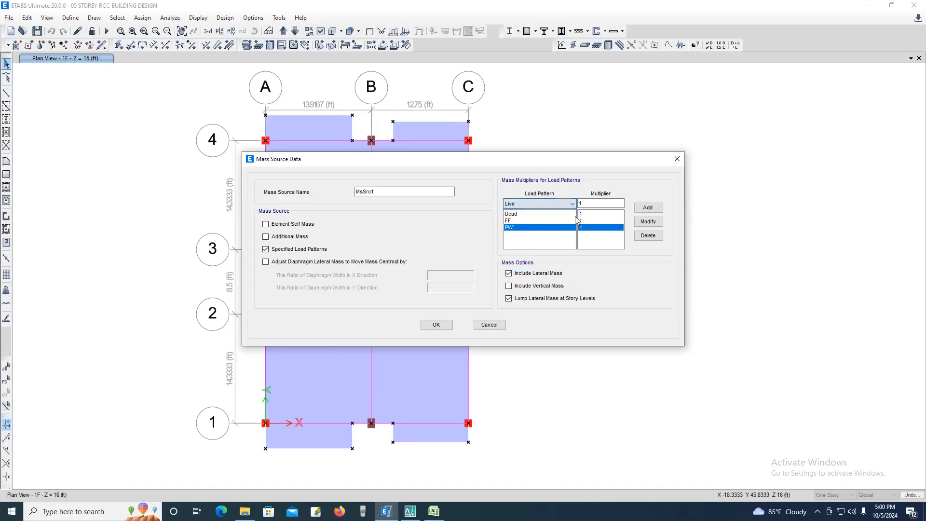
left_click(646, 208)
left_click_drag(592, 204, 573, 206)
key("BackSpace")
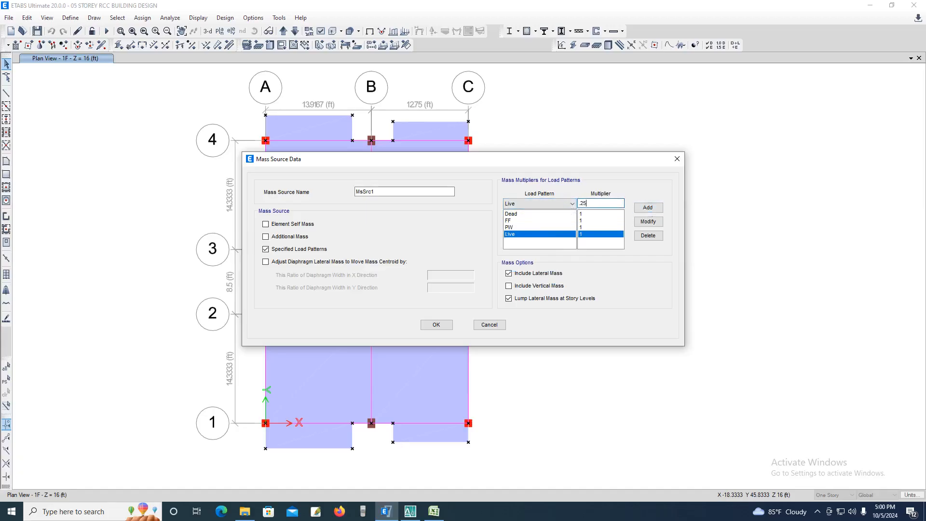
key("Home")
left_click(647, 222)
Add the RL load pattern to the mass source with a multiplier of 0.50 and accept the mass source definition
left_click(525, 205)
left_click(552, 204)
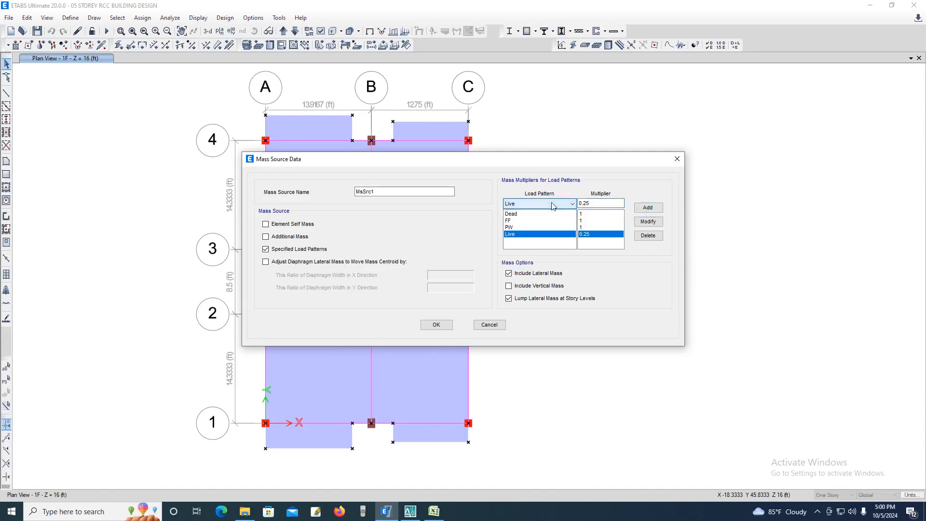
left_click(552, 203)
left_click(516, 241)
double_click(600, 204)
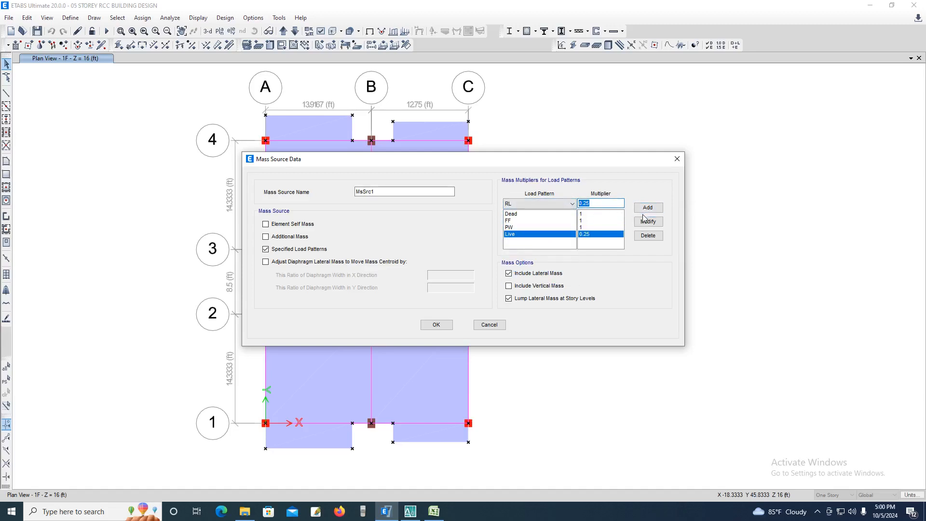
type("0")
left_click(646, 207)
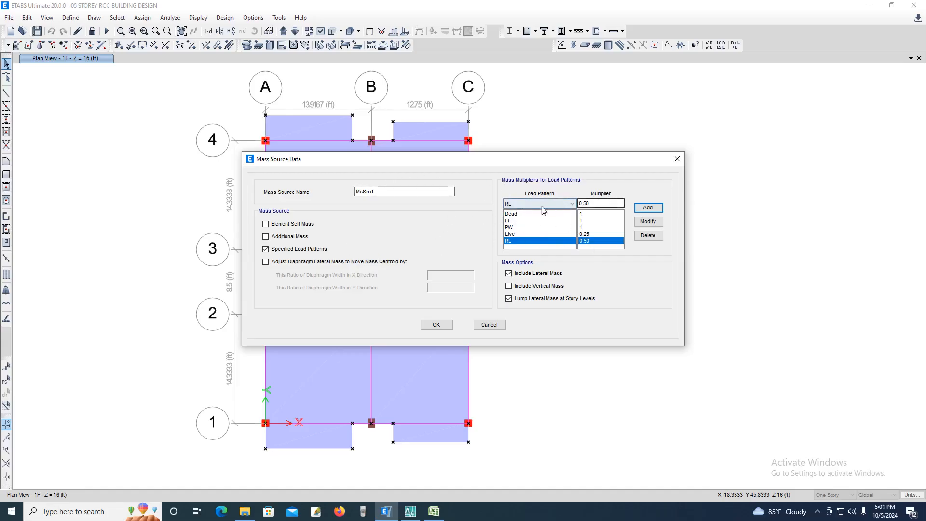
left_click(443, 330)
left_click(436, 308)
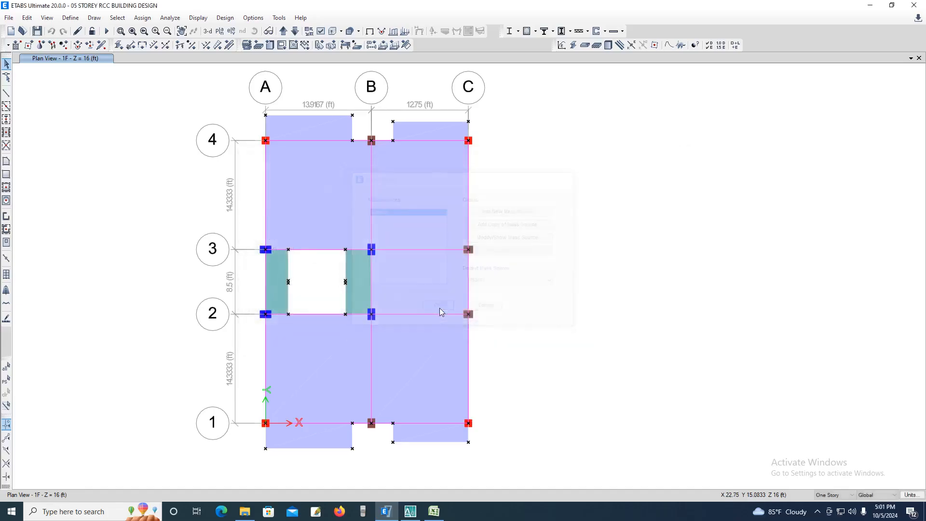
Switch to the Excel design steps checklist, fill the Define mass source row yellow, and return to ETABS
left_click(434, 511)
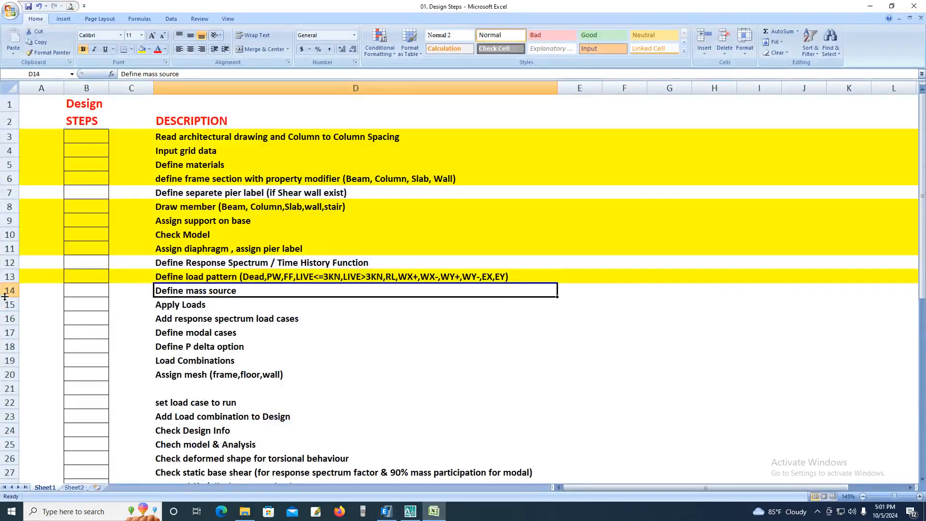
left_click(9, 292)
left_click(142, 49)
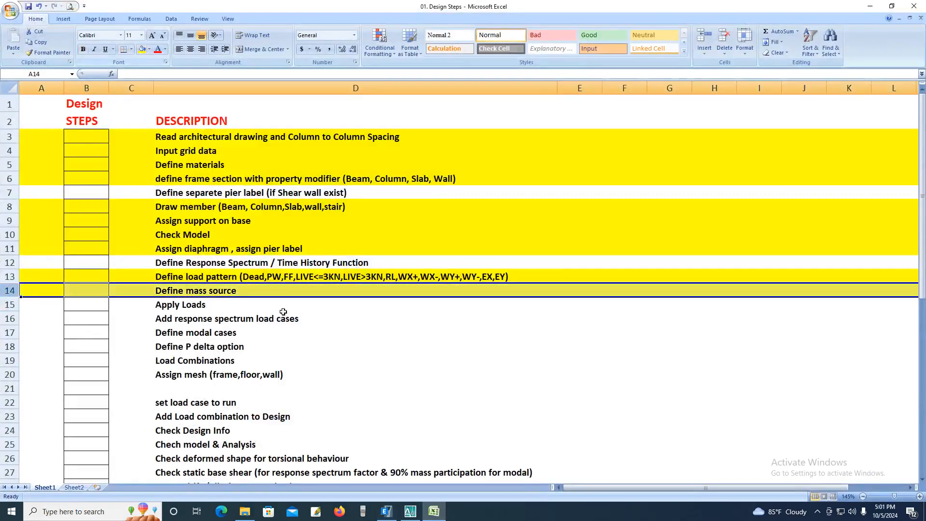
left_click(270, 360)
left_click(9, 304)
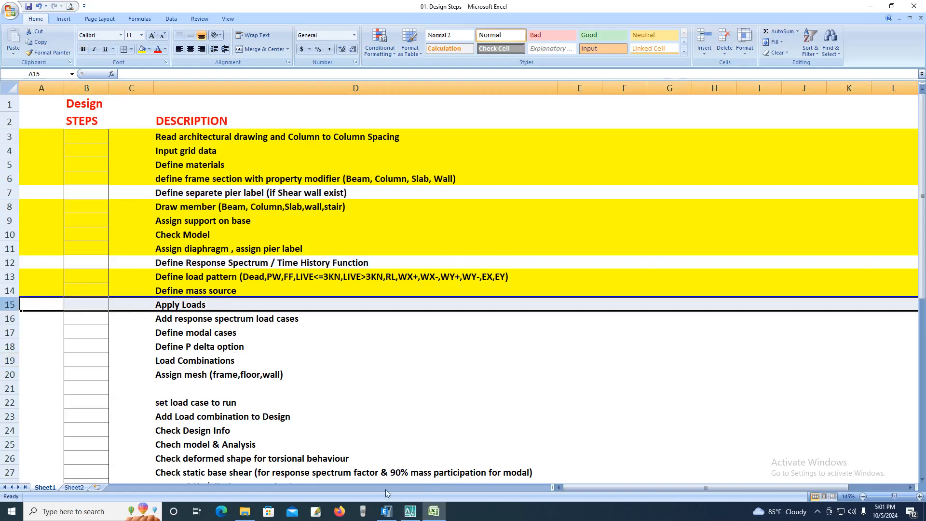
left_click(386, 511)
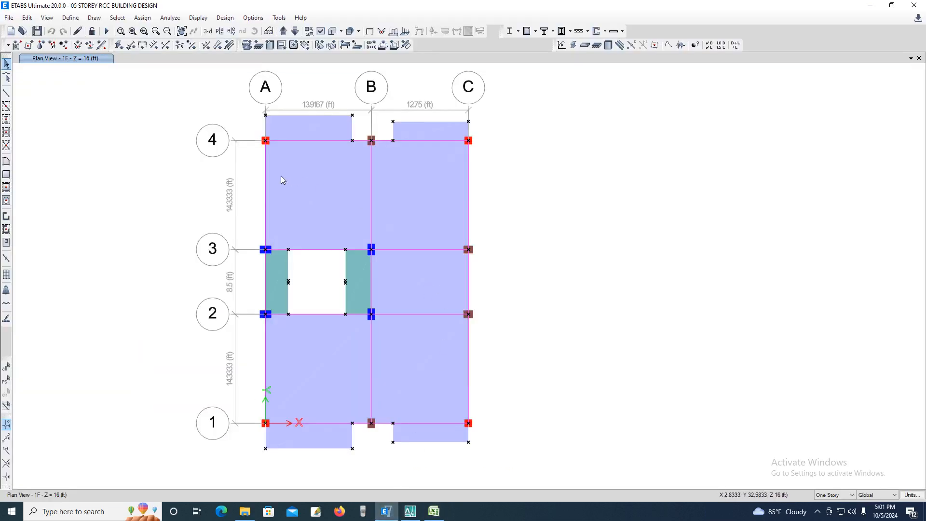
Select all floor objects in the model by object type
middle_click_drag(324, 175, 363, 191)
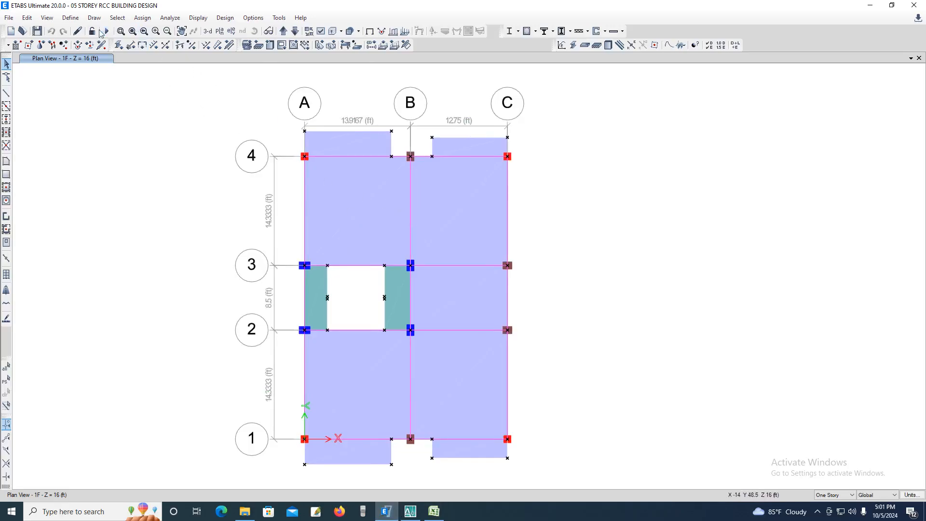
left_click(116, 20)
mouse_move(159, 31)
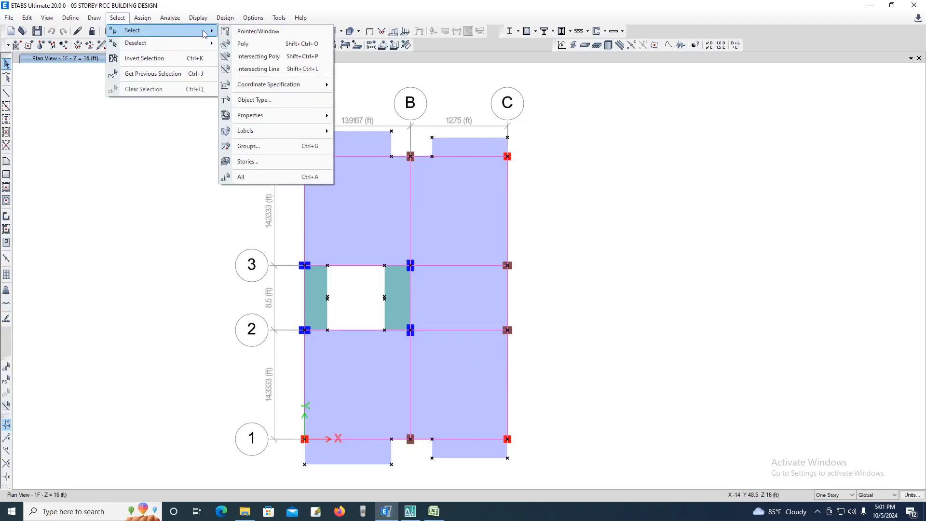
left_click(261, 100)
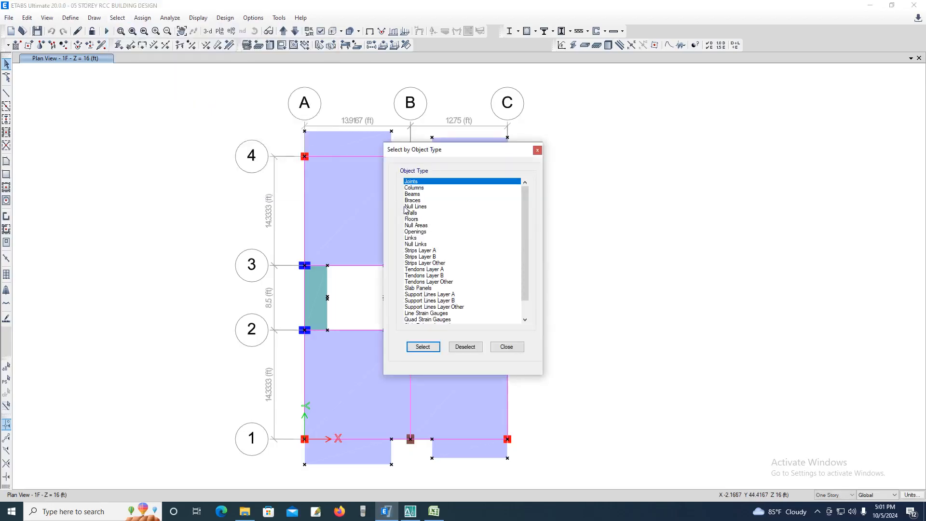
left_click(417, 219)
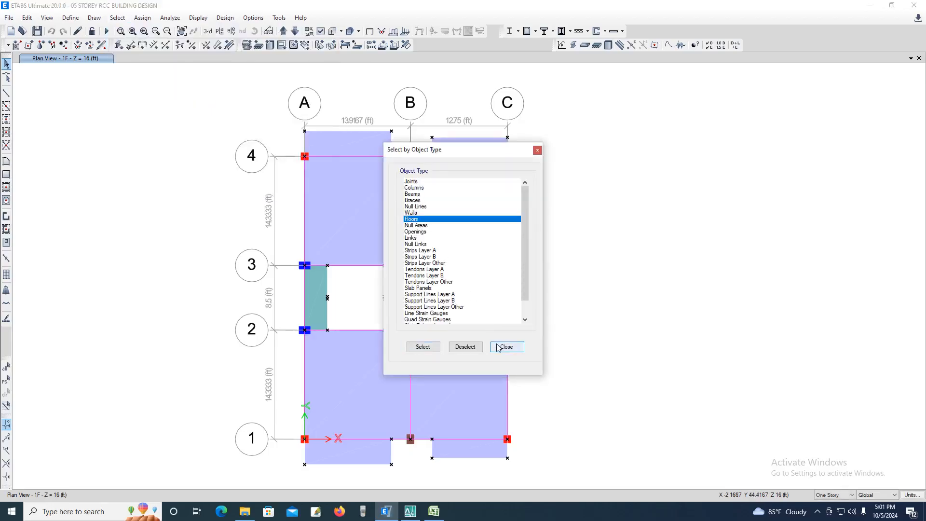
left_click(424, 348)
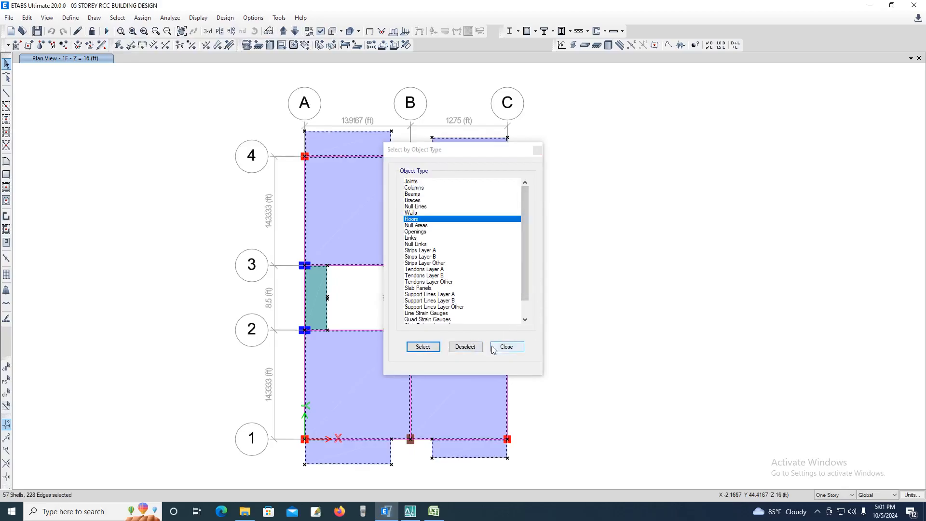
left_click(506, 346)
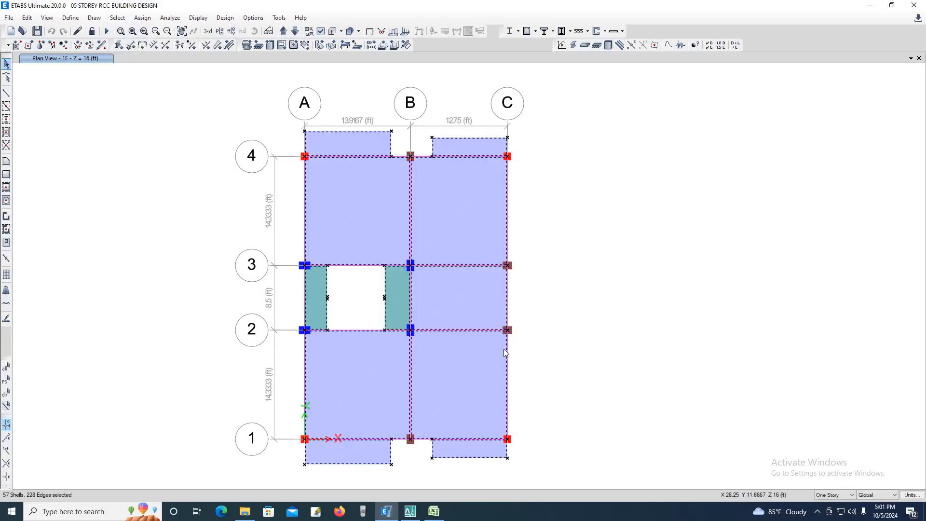
Show only the selected floors in the 3-D view and hide the grid system
left_click(207, 30)
middle_click_drag(515, 293, 394, 295)
right_click(592, 244)
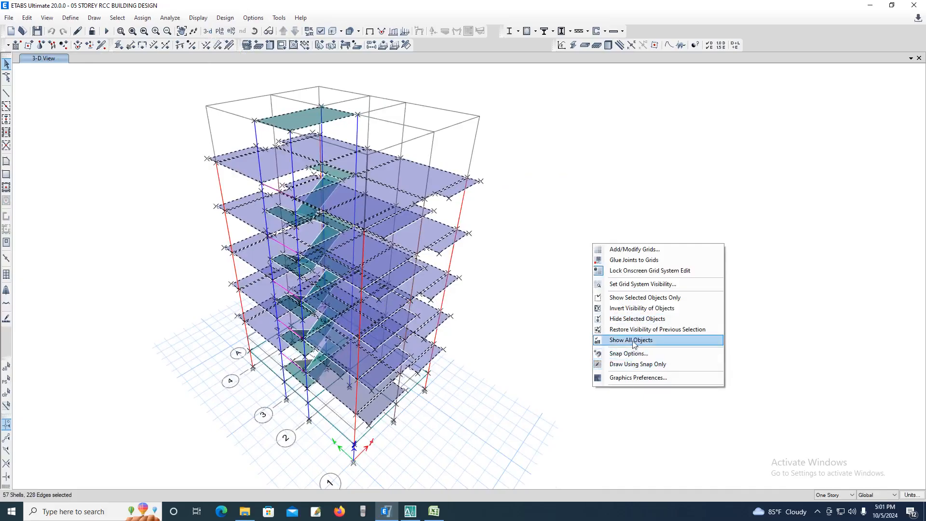
left_click(620, 298)
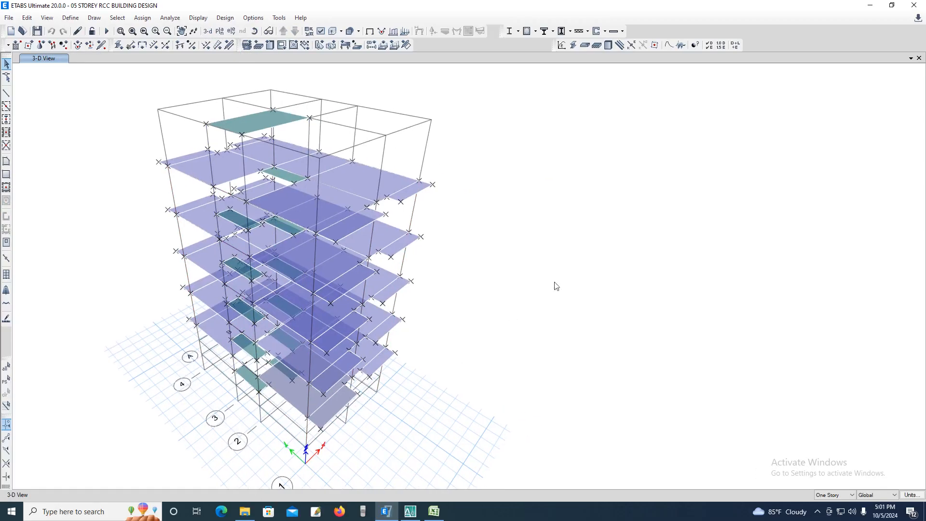
right_click(613, 247)
left_click(633, 290)
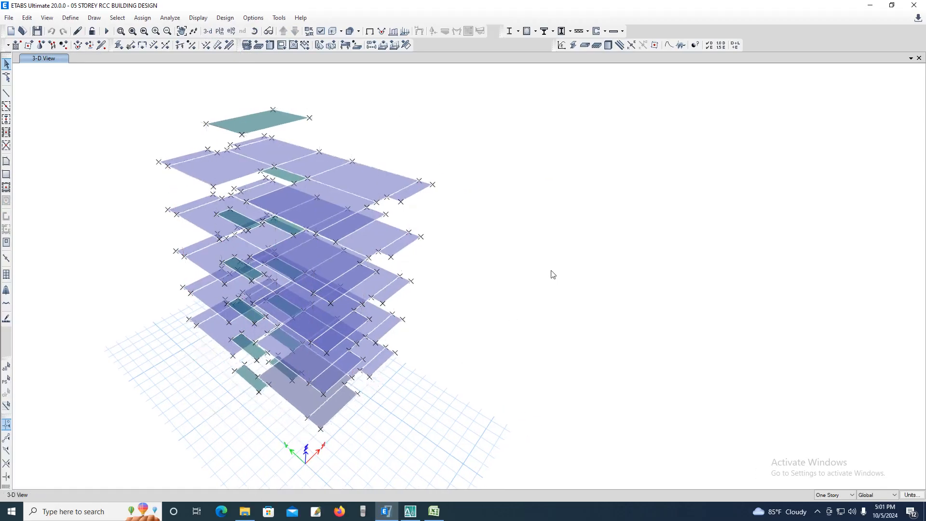
Select all displayed floor slabs and apply a uniform Live load of 42 lb/ft² in the gravity direction, replacing existing loads
middle_click_drag(512, 335, 539, 335, "shift")
scroll(485, 282, "up", 5)
scroll(486, 284, "down", 6)
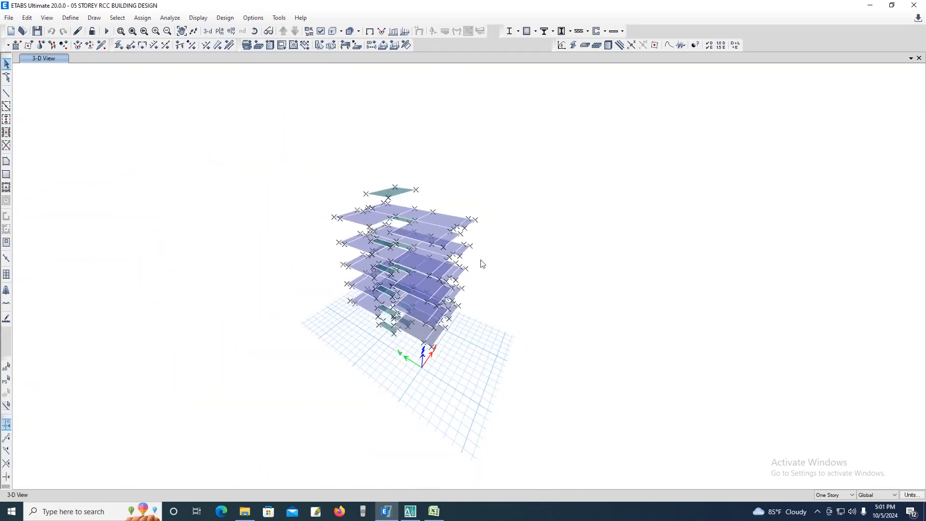
left_click_drag(336, 384, 336, 382)
left_click_drag(478, 380, 295, 180)
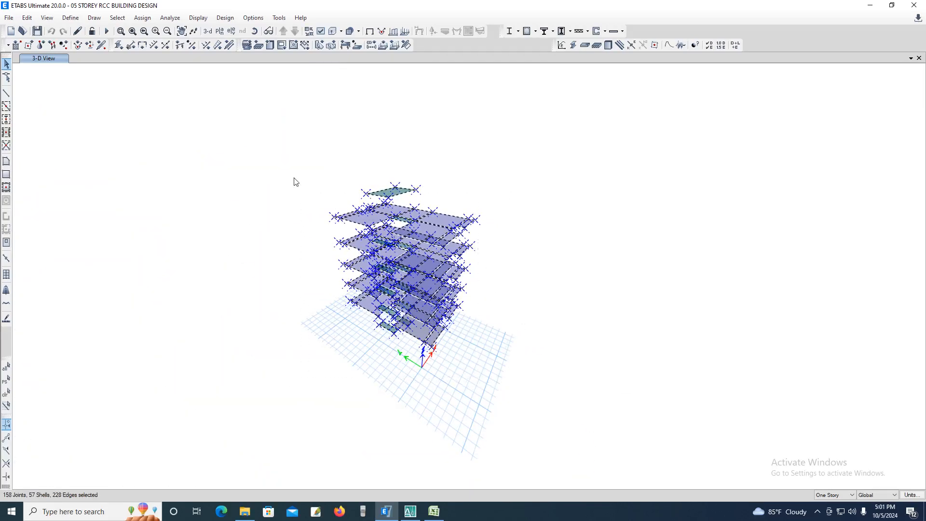
left_click(142, 17)
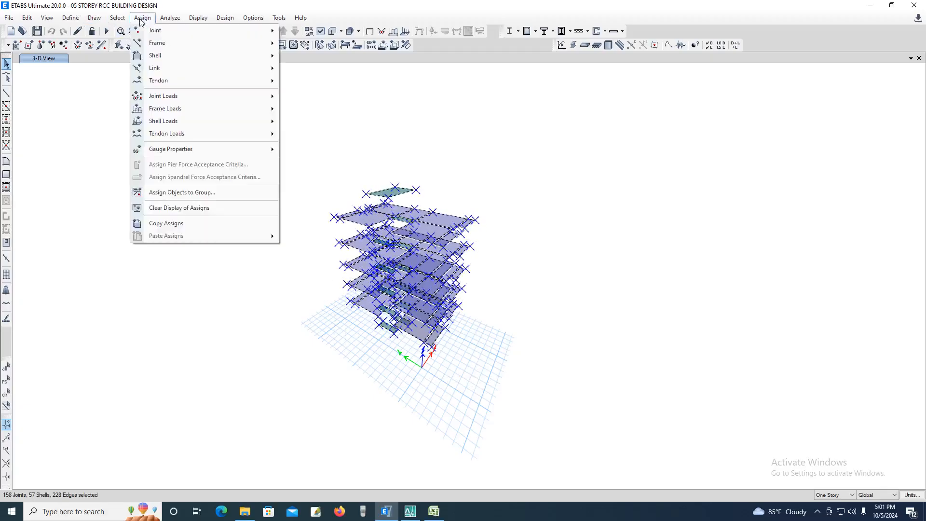
mouse_move(219, 121)
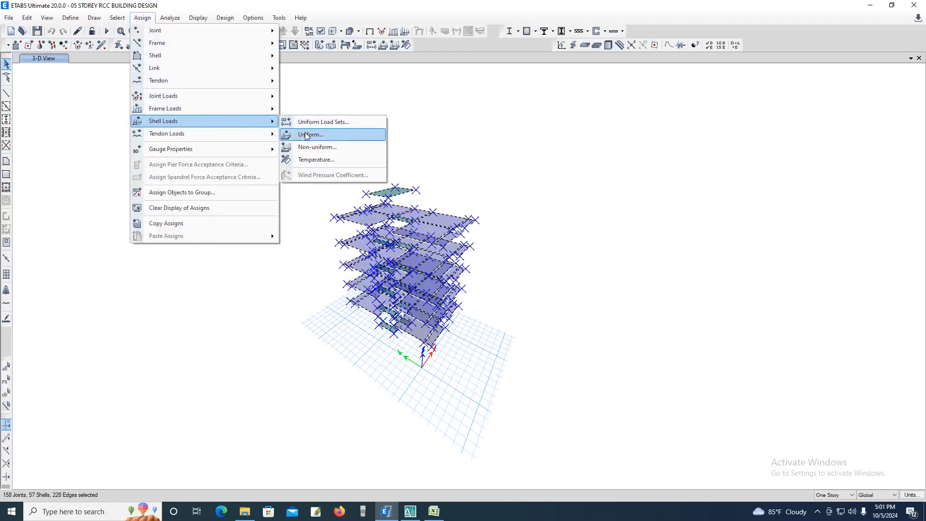
left_click(320, 135)
left_click(513, 229)
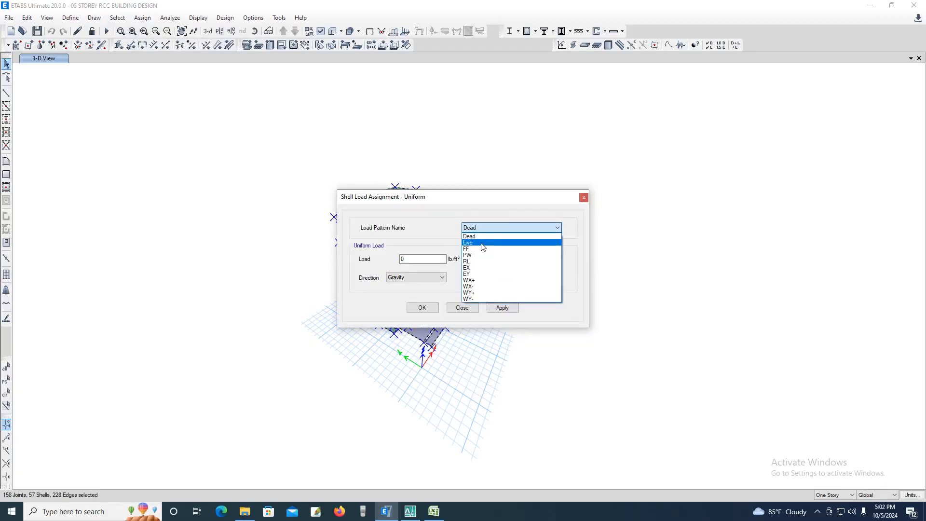
left_click(483, 247)
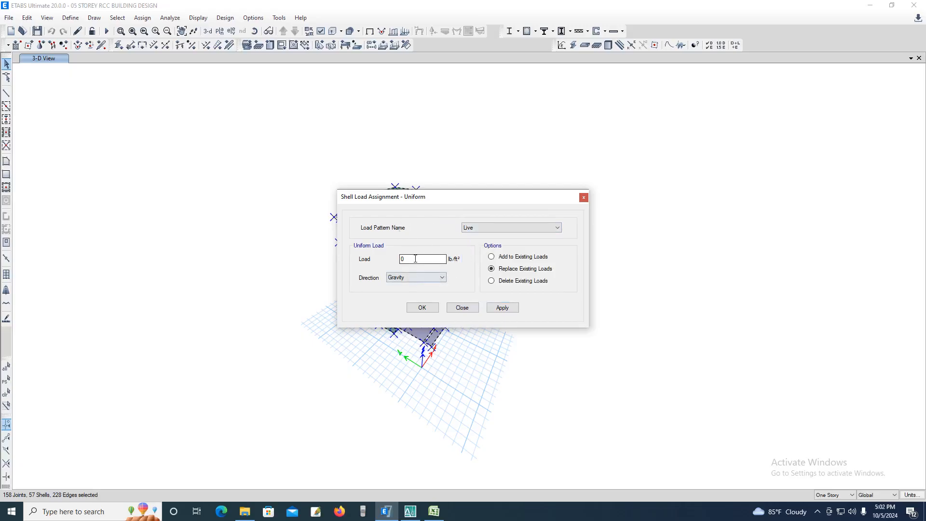
left_click_drag(414, 259, 335, 259)
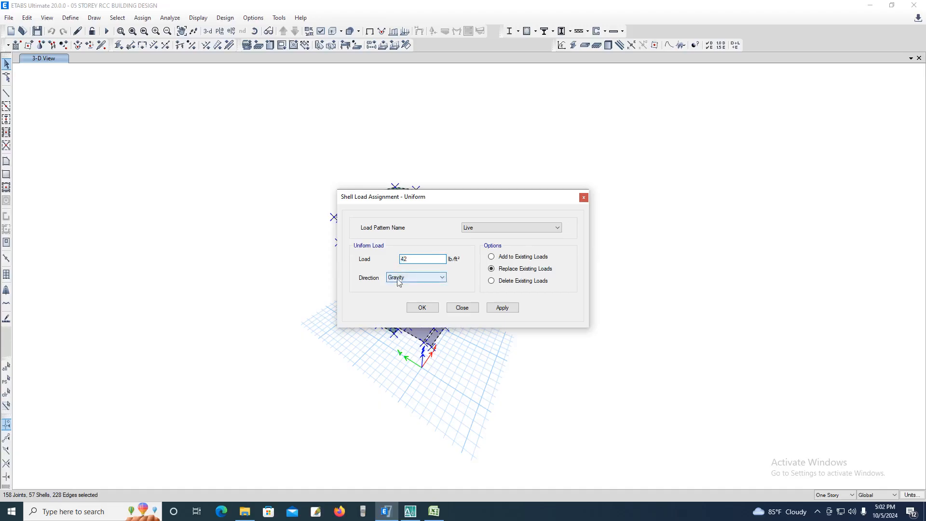
left_click(502, 307)
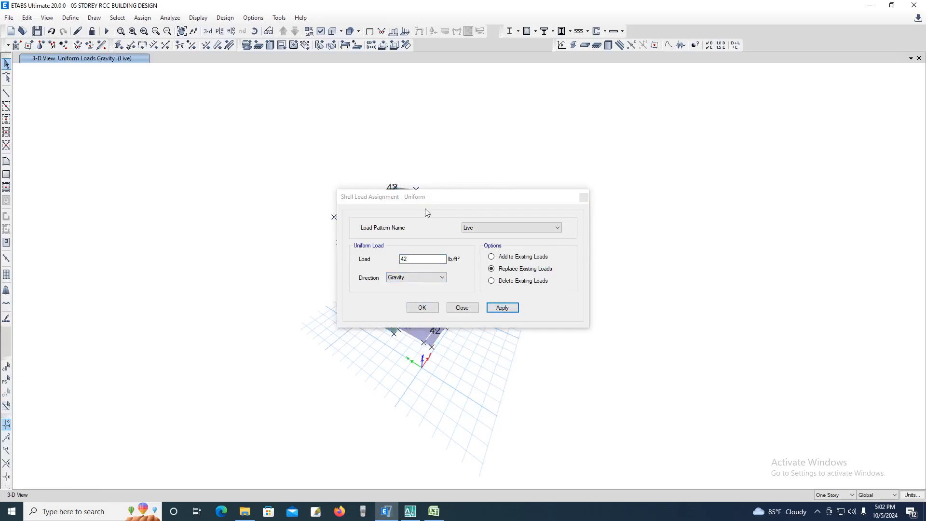
Reselect all floor slabs and apply a uniform FF load of 20 lb/ft² in the gravity direction, replacing existing loads
left_click_drag(426, 212, 707, 209)
scroll(527, 245, "up", 3)
scroll(465, 275, "down", 4)
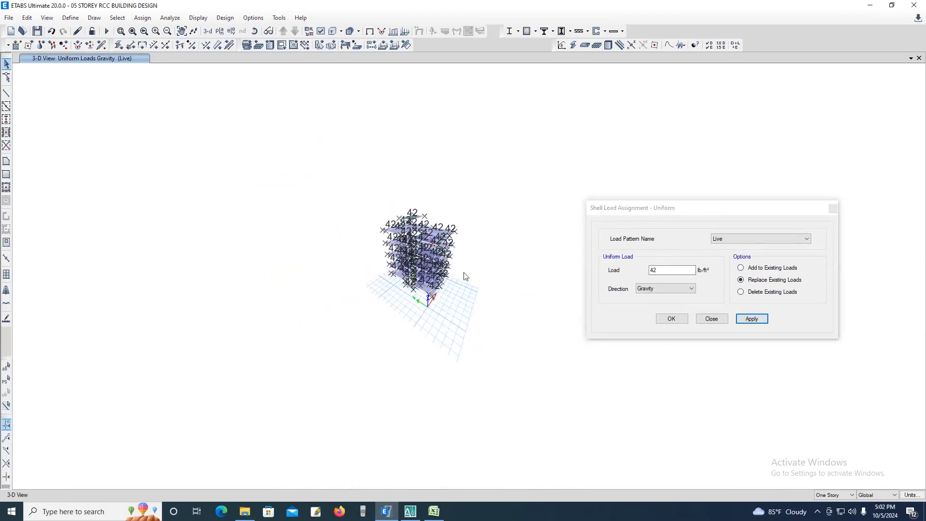
scroll(465, 274, "up", 5)
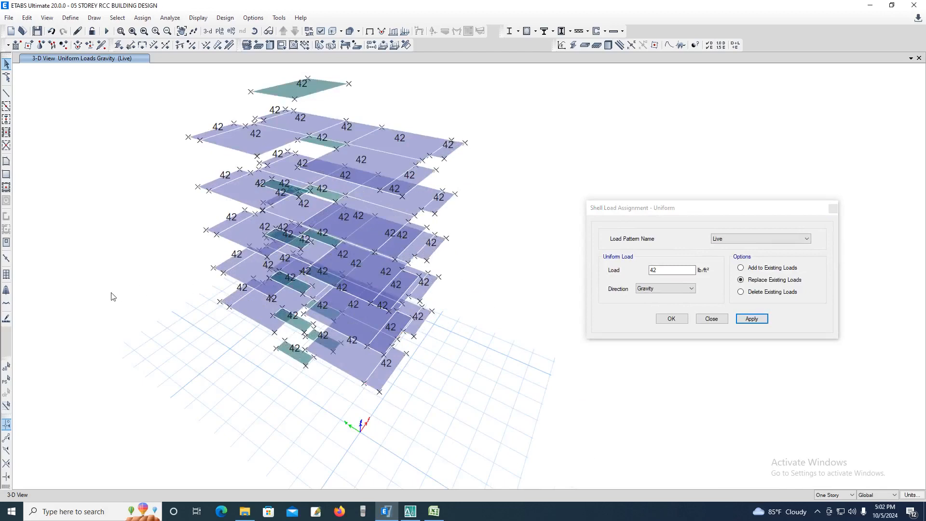
left_click(4, 383)
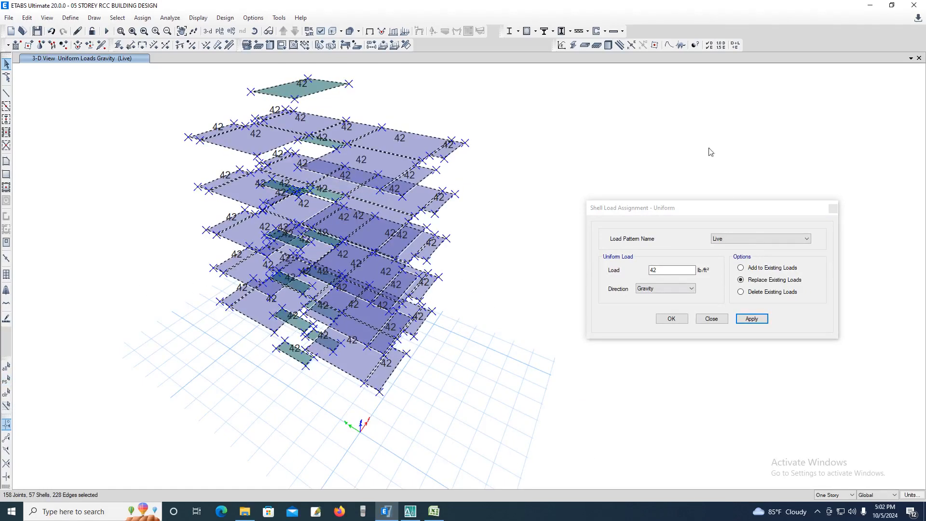
left_click(807, 239)
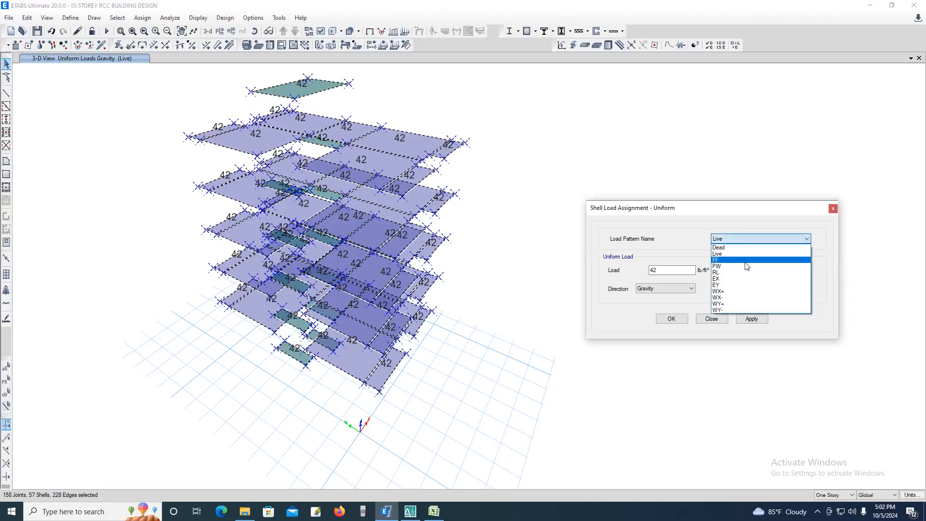
left_click(746, 266)
key("Tab")
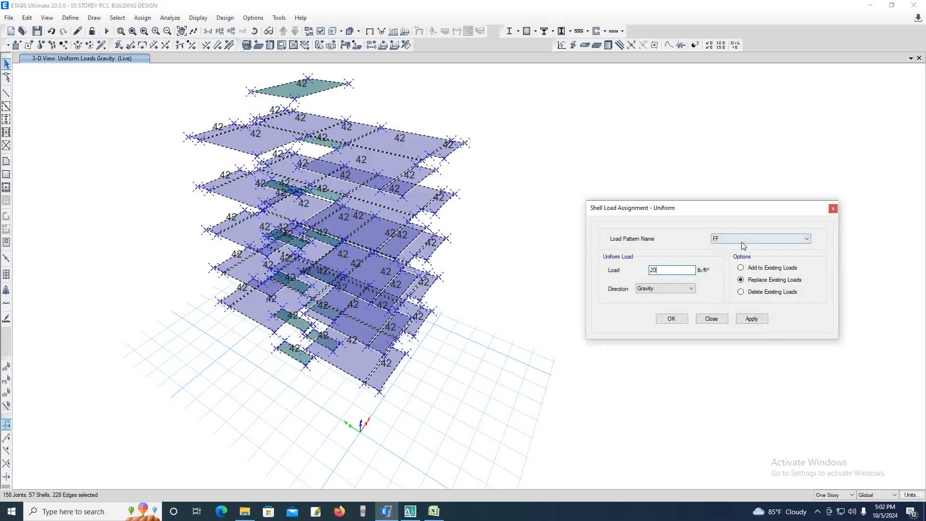
left_click(751, 319)
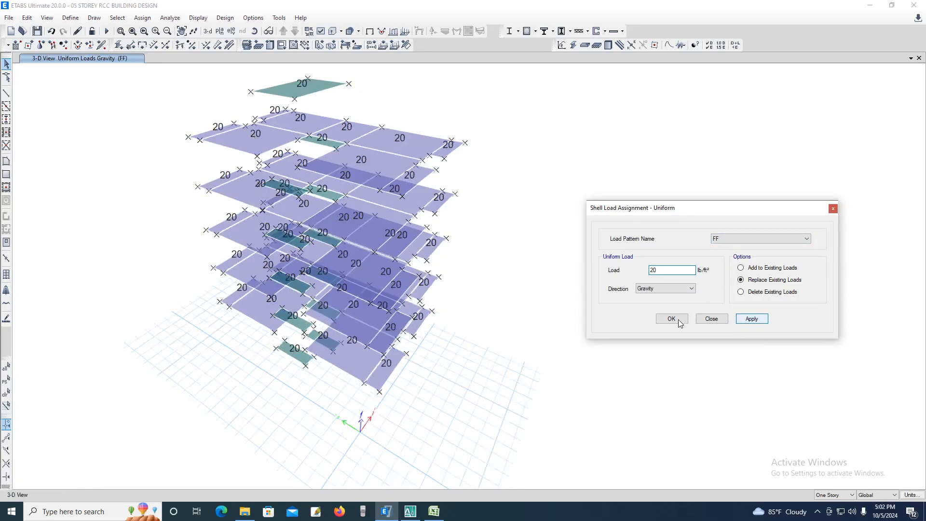
scroll(414, 226, "down", 3)
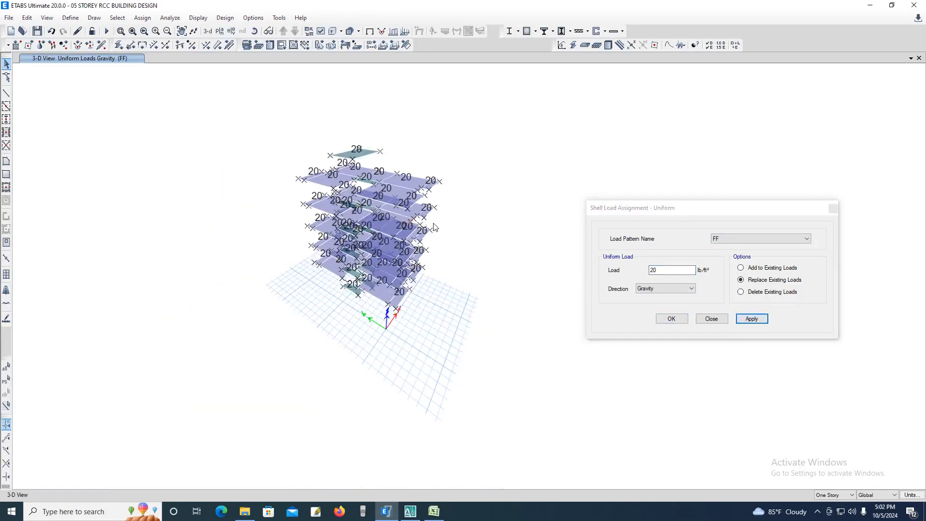
scroll(434, 227, "up", 3)
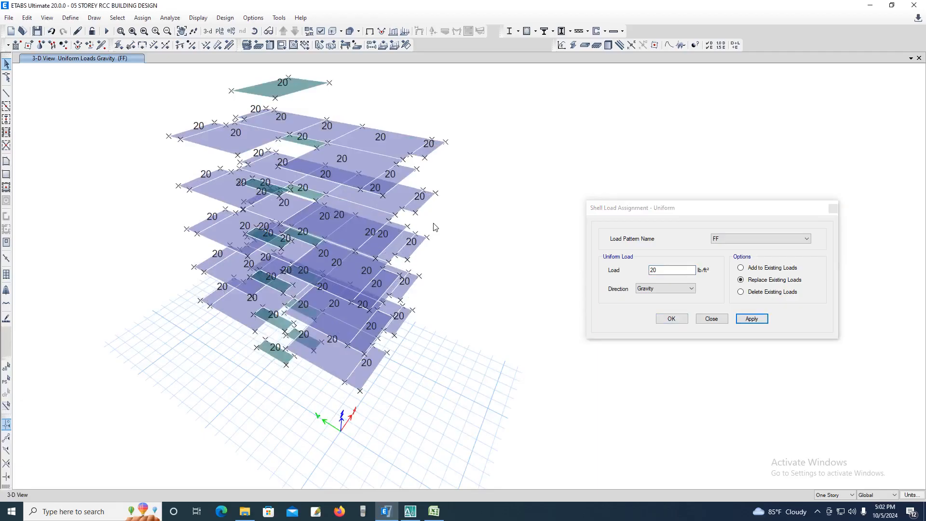
Open the 5F/RF plan view and select all of its slabs
left_click(219, 31)
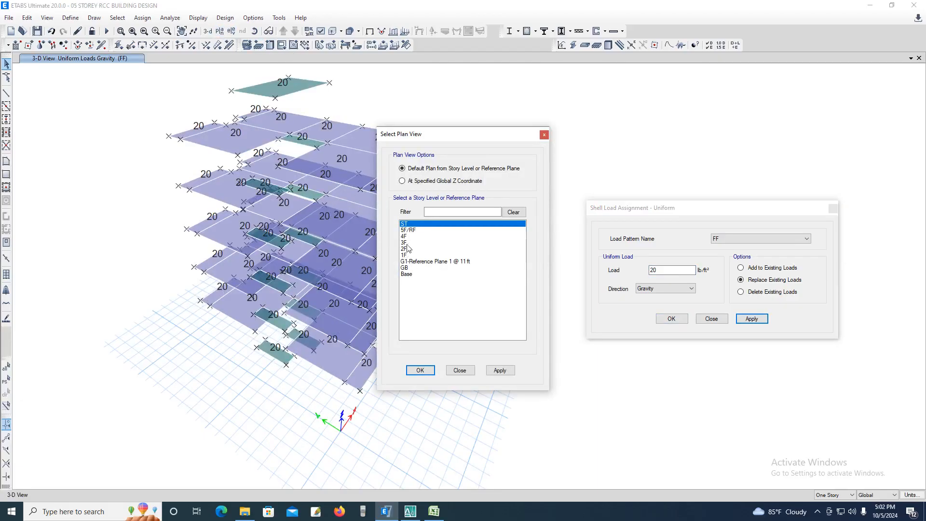
left_click(410, 231)
left_click(500, 369)
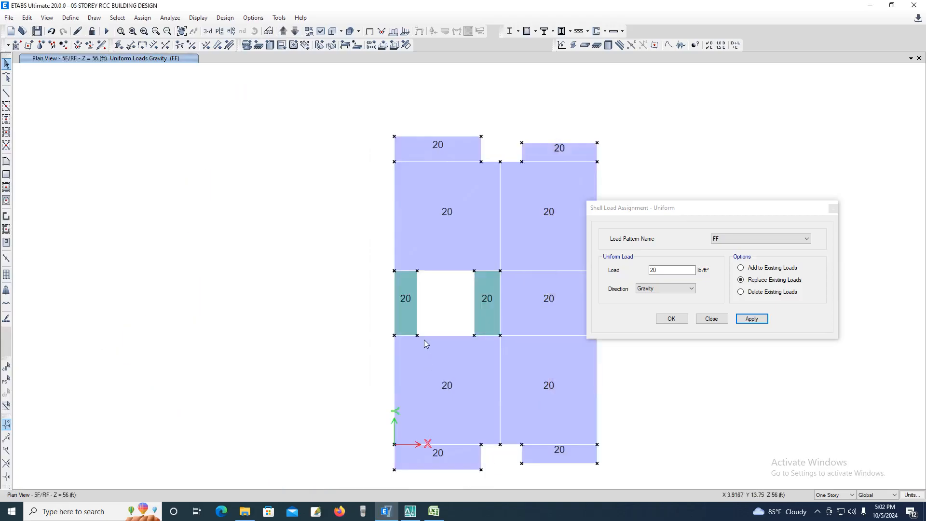
left_click_drag(506, 99, 245, 455)
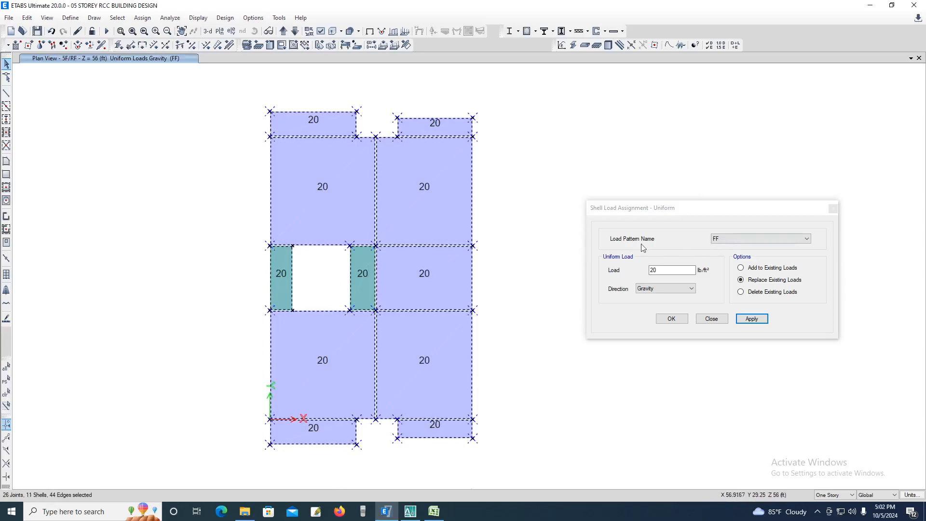
left_click_drag(511, 101, 252, 457)
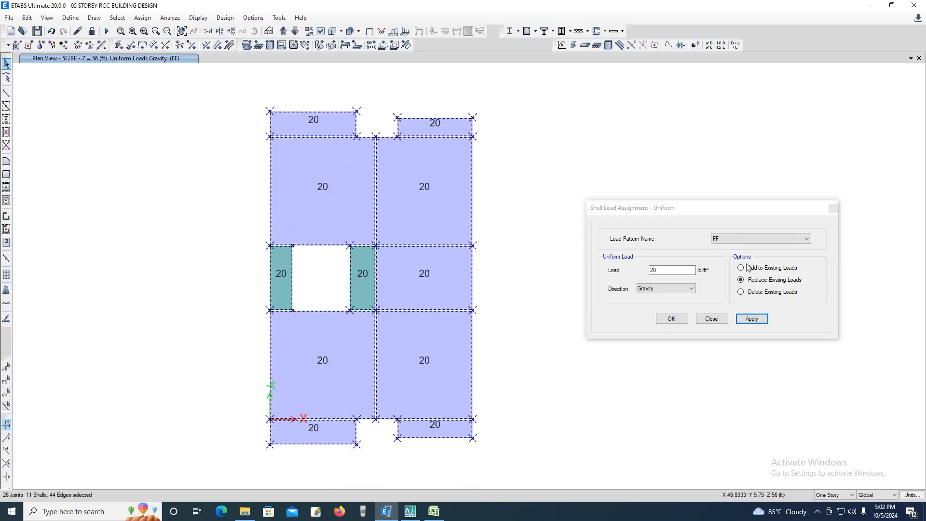
Set the uniform Live load on the selected 5F/RF slabs to 0 lb/ft², replacing existing loads
left_click(756, 240)
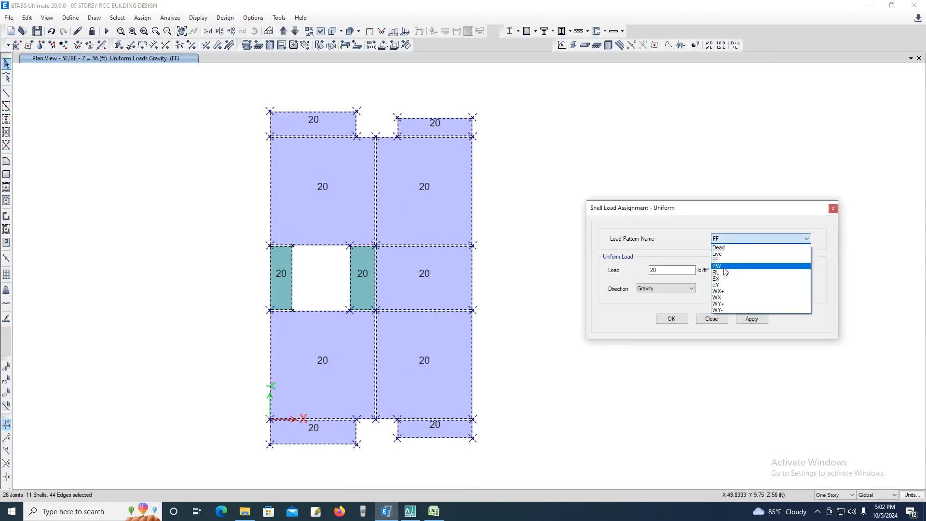
left_click(724, 254)
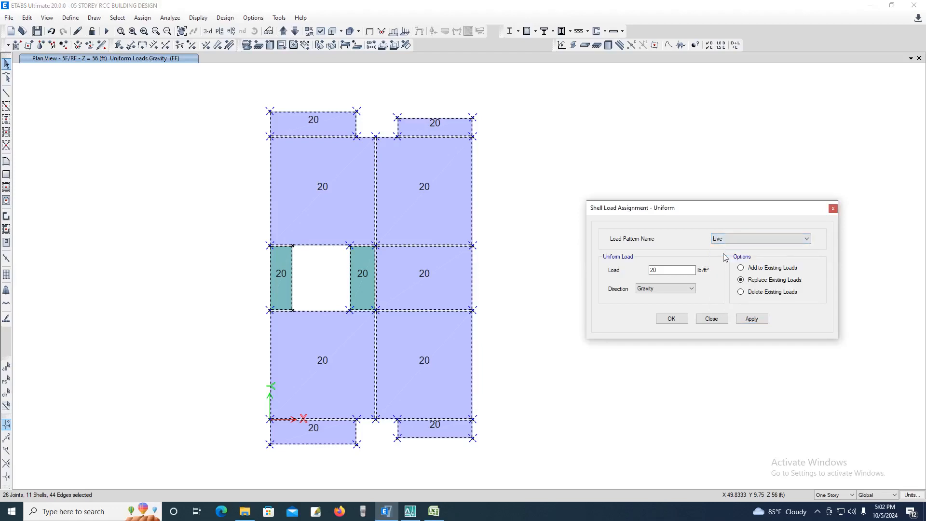
double_click(657, 270)
type("0")
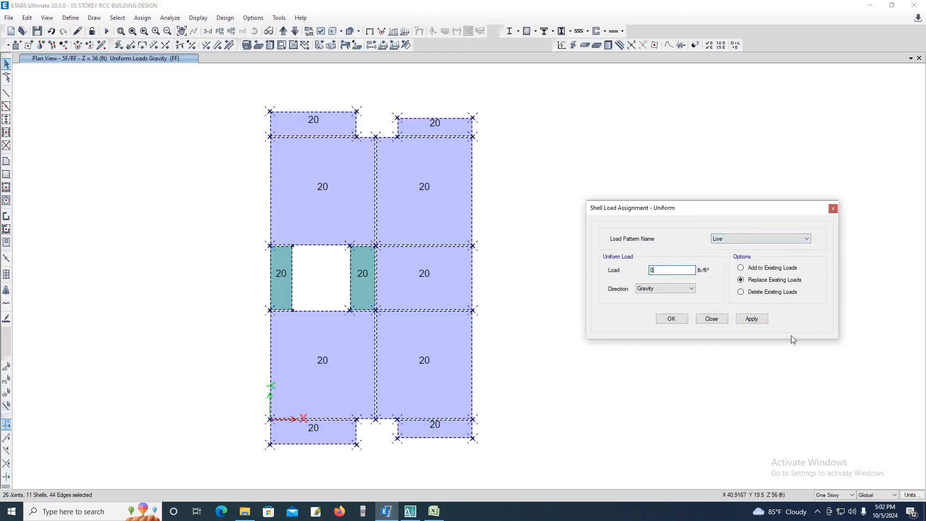
left_click(751, 319)
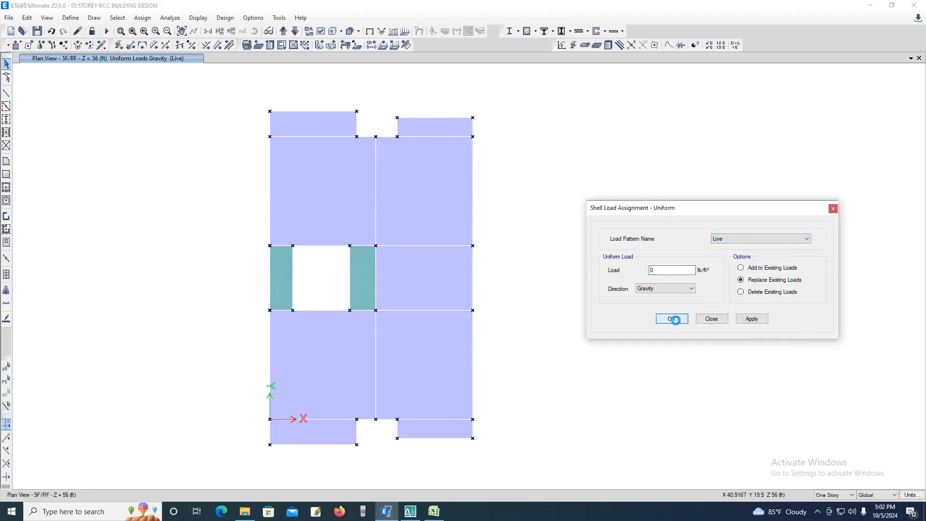
left_click(675, 320)
Select all 5F/RF slabs again and apply a uniform RL load of 20 lb/ft² in the gravity direction
left_click_drag(517, 97, 194, 434)
left_click(142, 18)
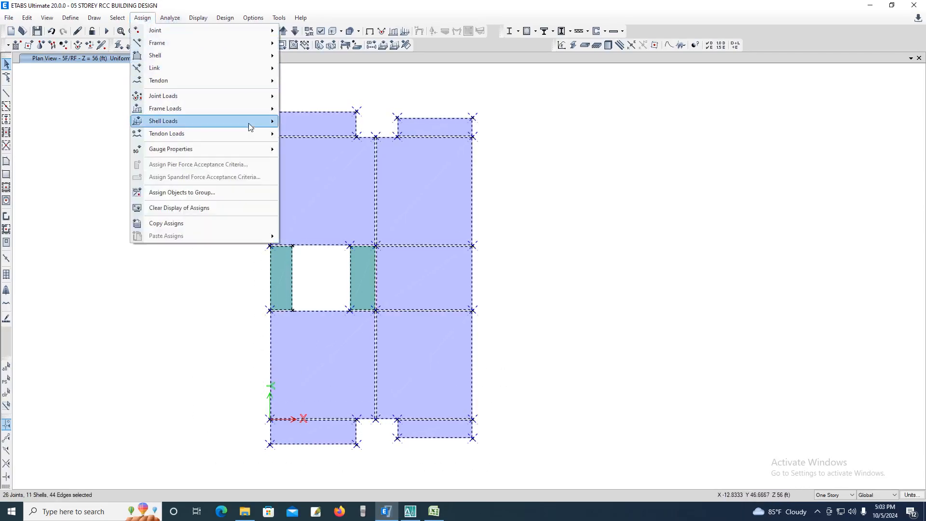
mouse_move(248, 123)
left_click(313, 133)
left_click(761, 239)
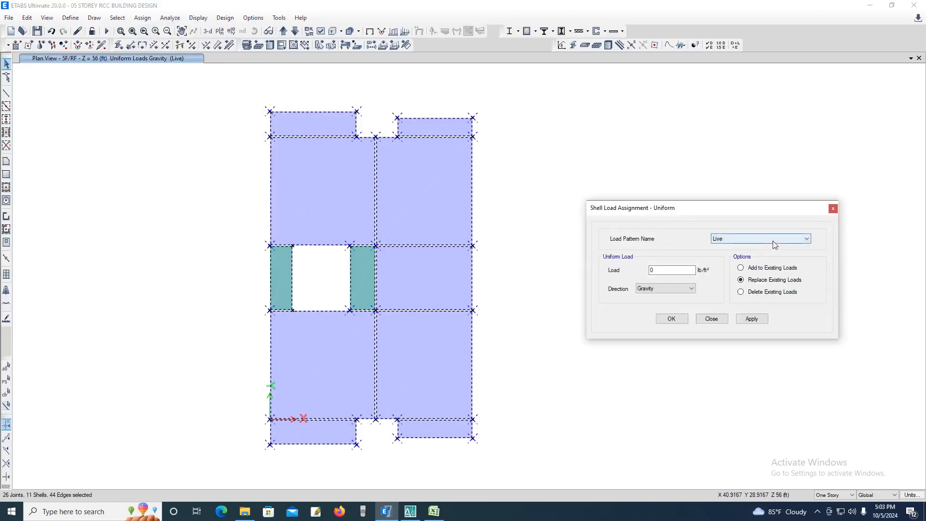
left_click(729, 273)
double_click(678, 269)
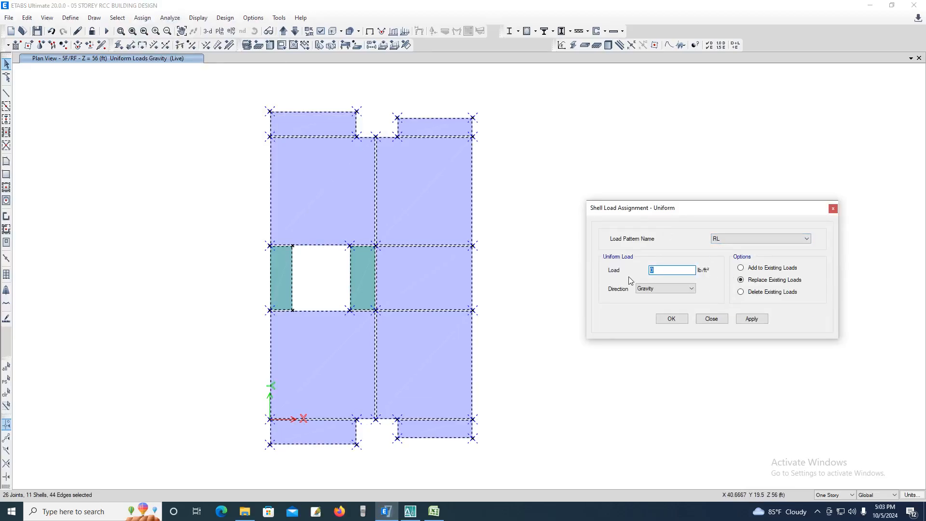
left_click(751, 319)
left_click(670, 319)
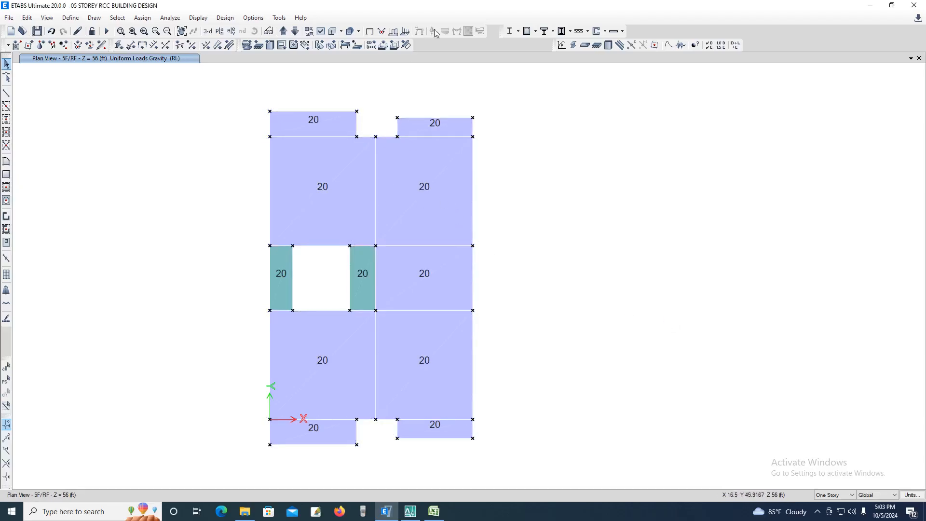
Display the FF uniform gravity load values on the 5F/RF slabs
left_click(405, 30)
left_click(504, 180)
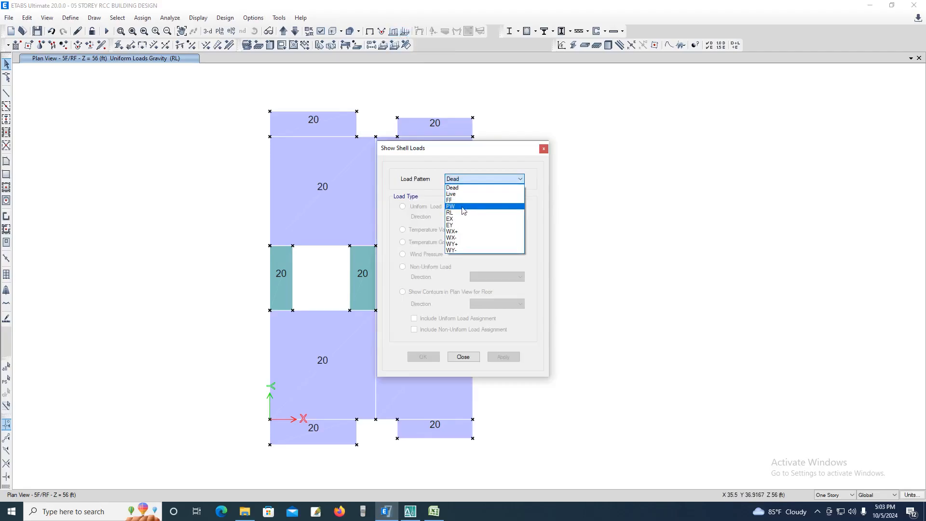
left_click(459, 201)
left_click(502, 359)
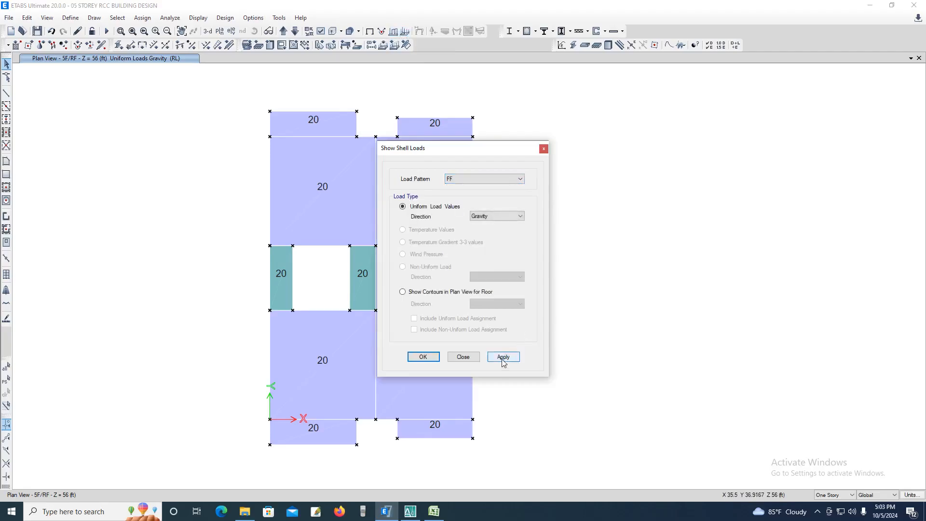
left_click_drag(466, 149, 620, 148)
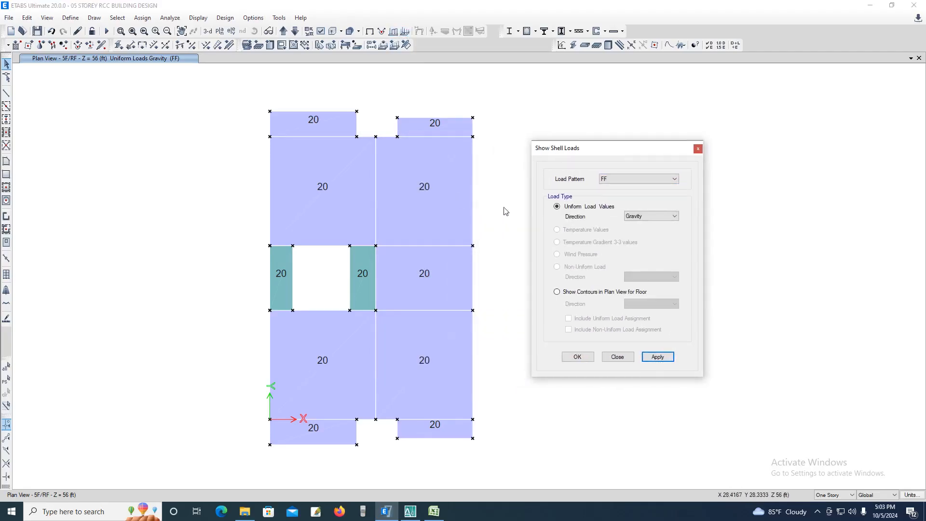
left_click(629, 179)
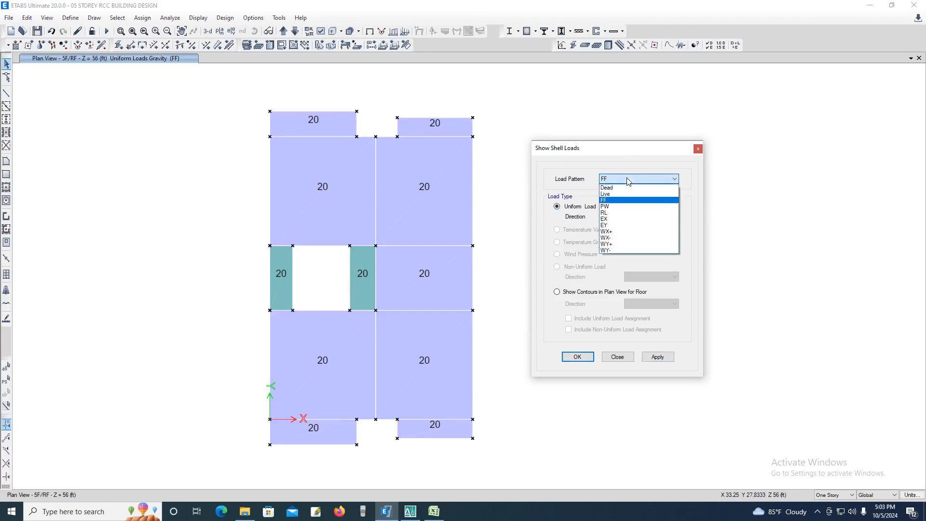
left_click(615, 212)
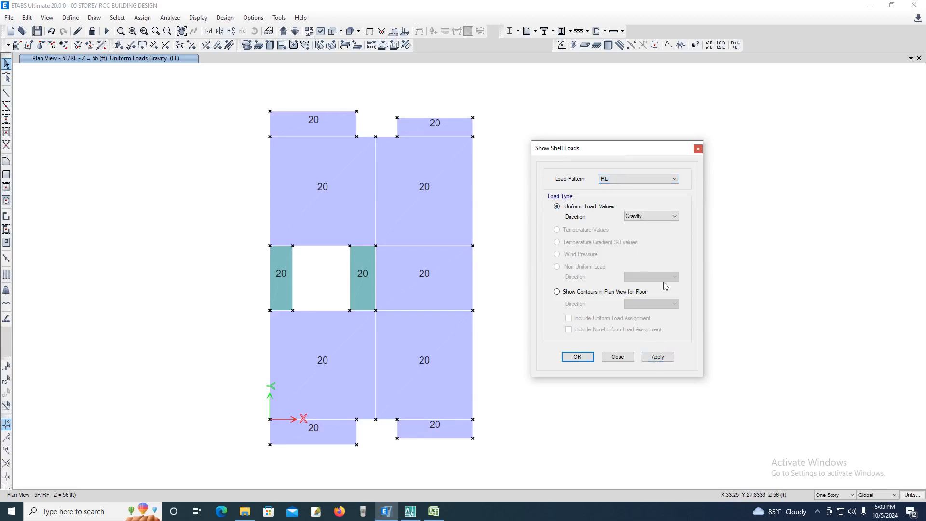
left_click(698, 150)
Inspect the loads assigned to the large upper-right slab of the 5F/RF plan in its slab information
middle_click_drag(518, 268, 527, 261)
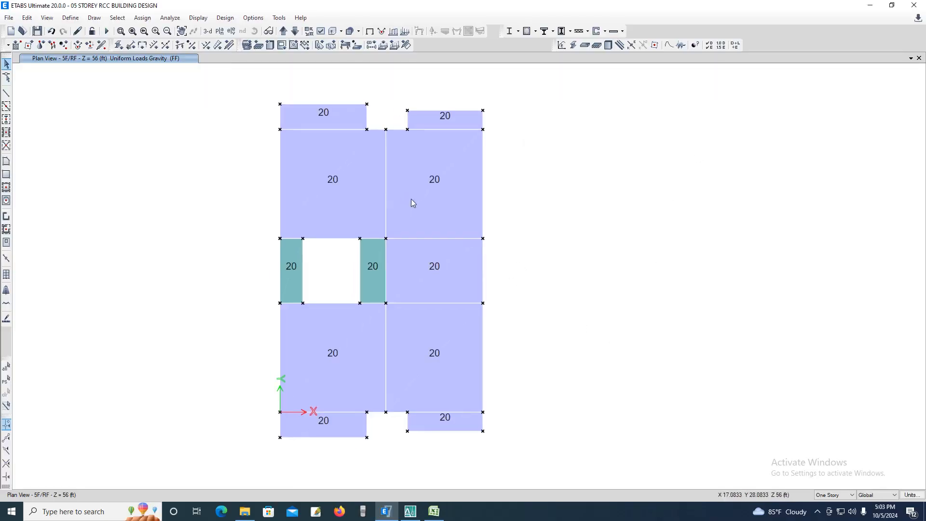
right_click(423, 198)
left_click(471, 167)
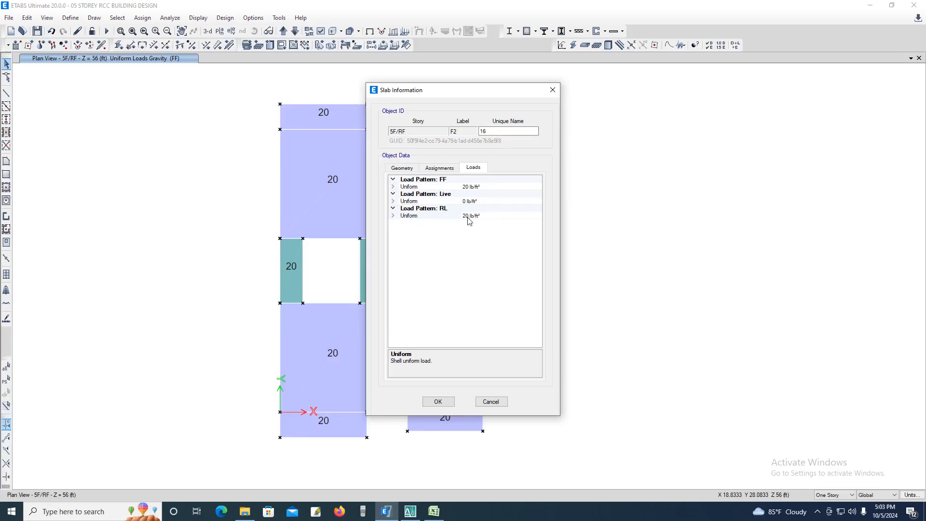
left_click(438, 401)
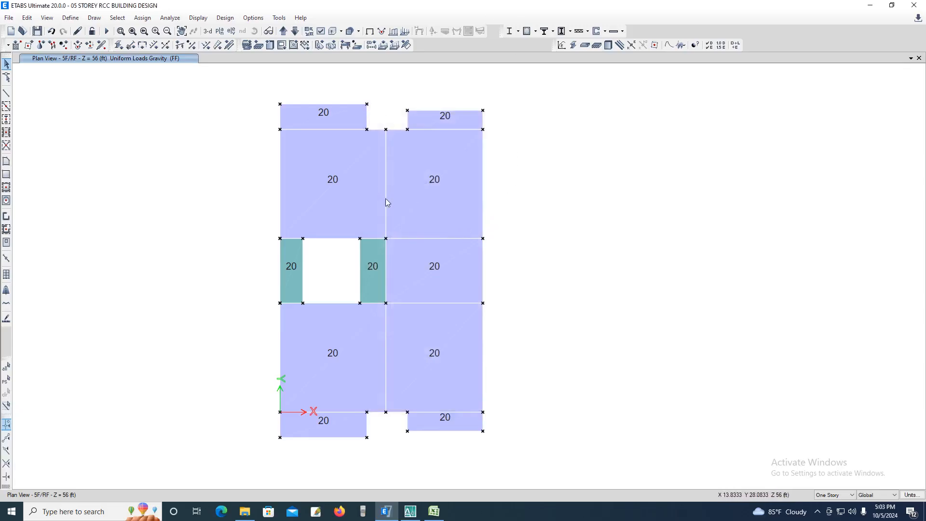
Switch to the 1F plan view and show all objects
left_click(207, 31)
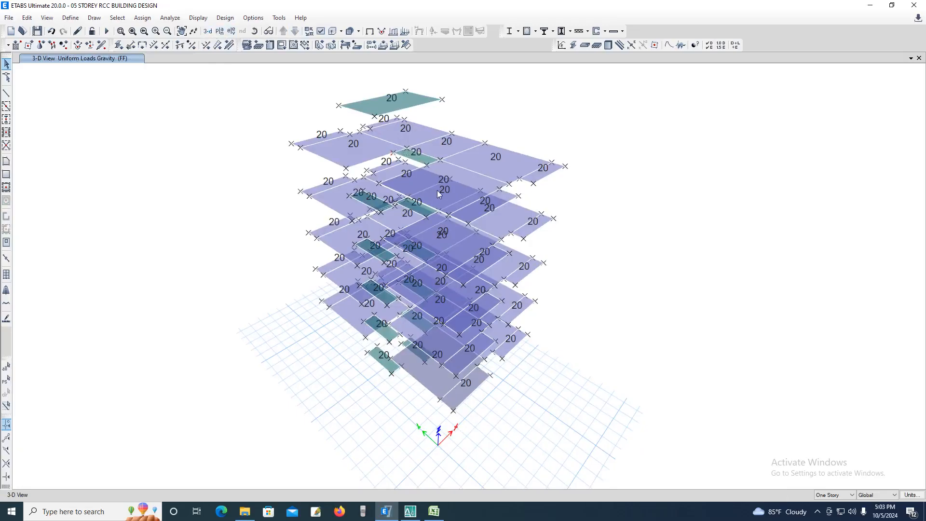
middle_click_drag(437, 181, 415, 182)
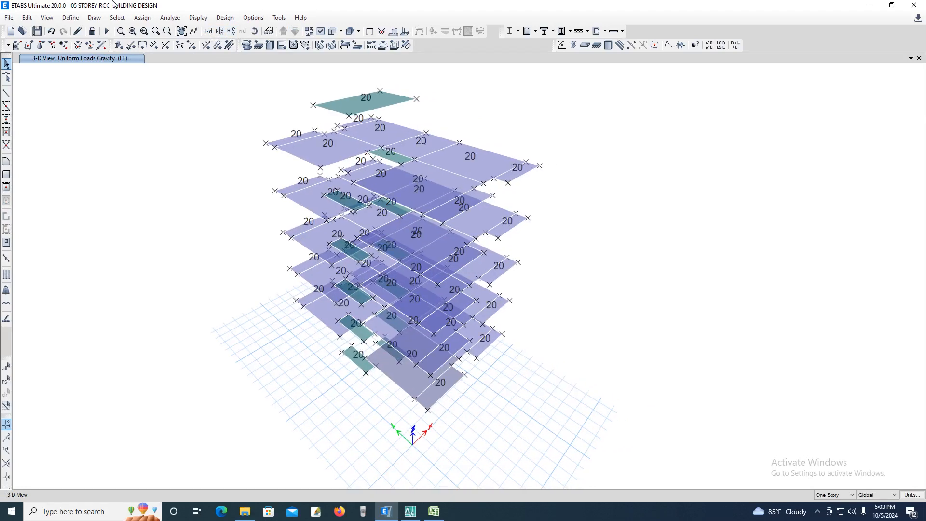
left_click(220, 30)
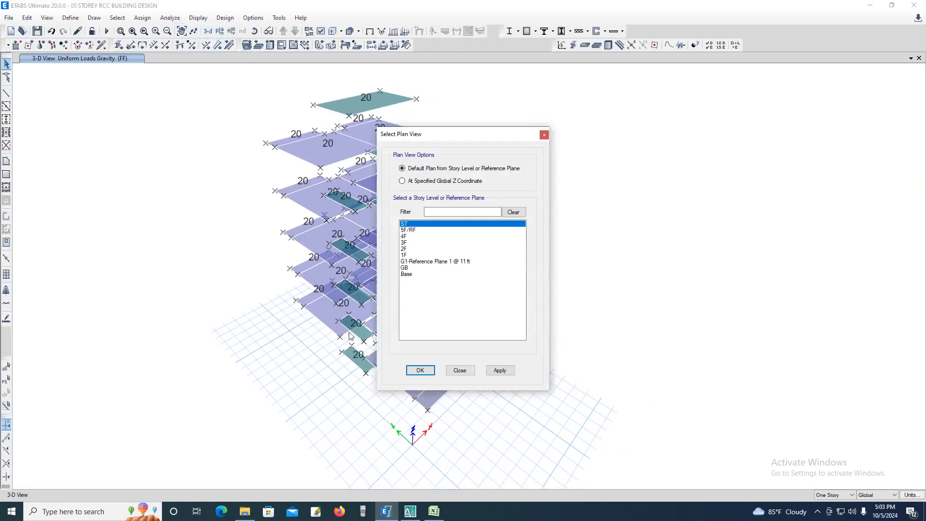
left_click(407, 255)
left_click(499, 370)
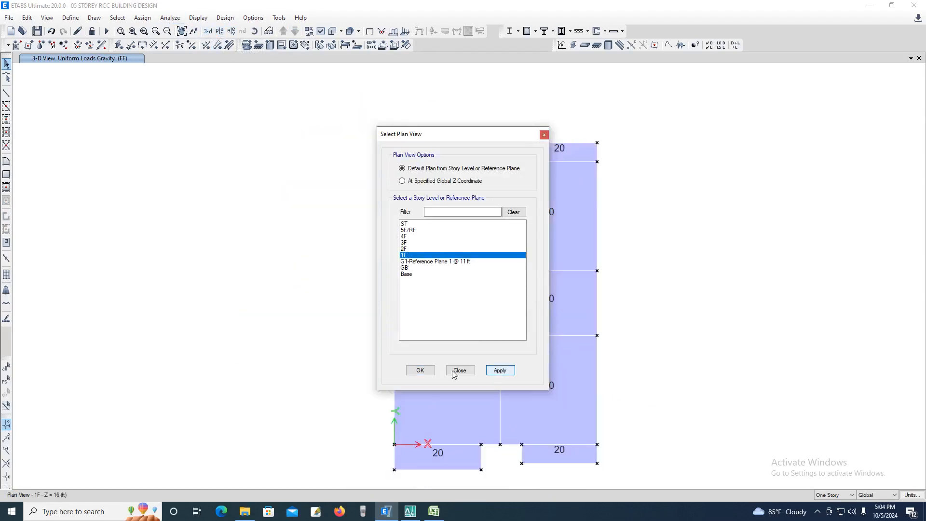
left_click(420, 370)
right_click(550, 429)
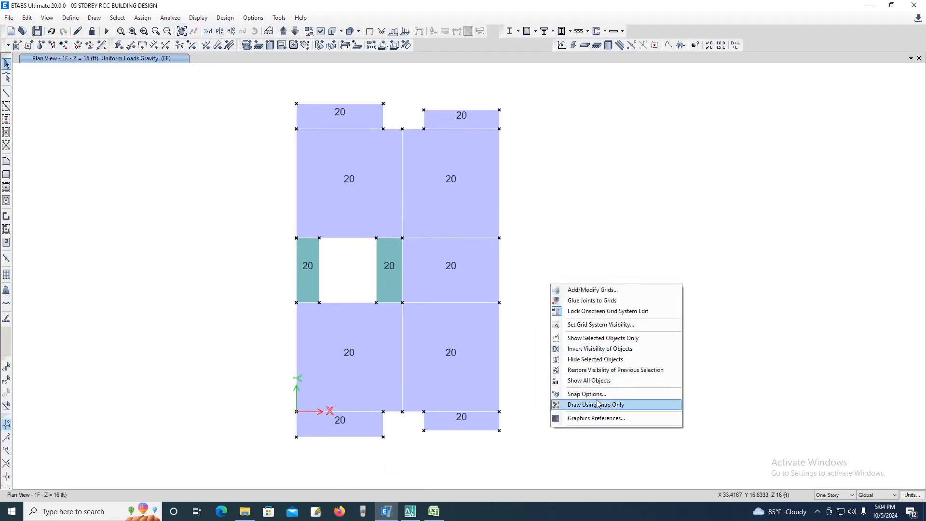
left_click(584, 384)
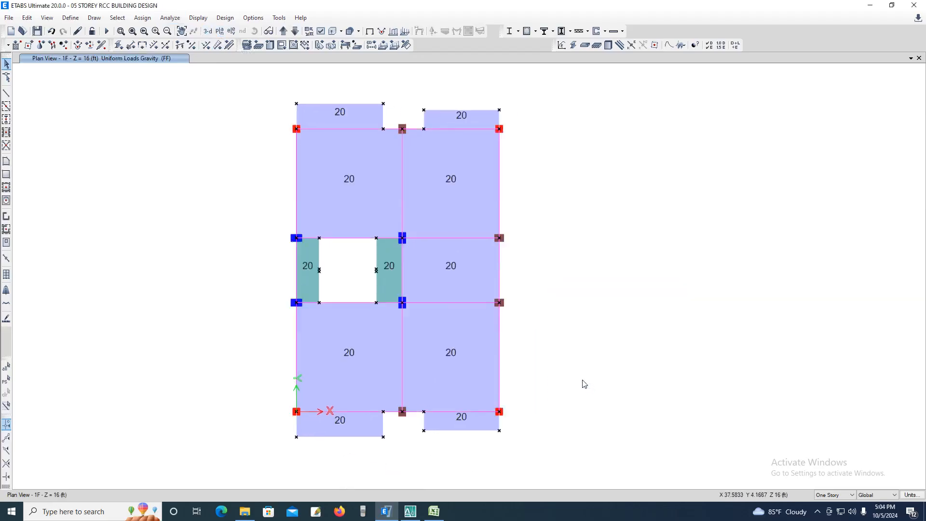
left_click(343, 129)
left_click(296, 167)
left_click(402, 205)
left_click(401, 206)
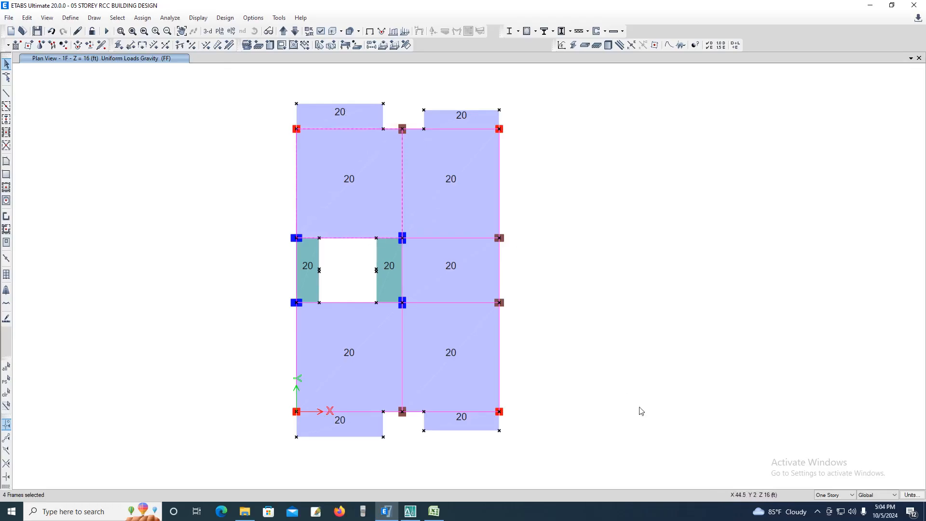
key("Escape")
Change the story scope from One Story to Similar Stories so selections carry over to similar floors
left_click(834, 495)
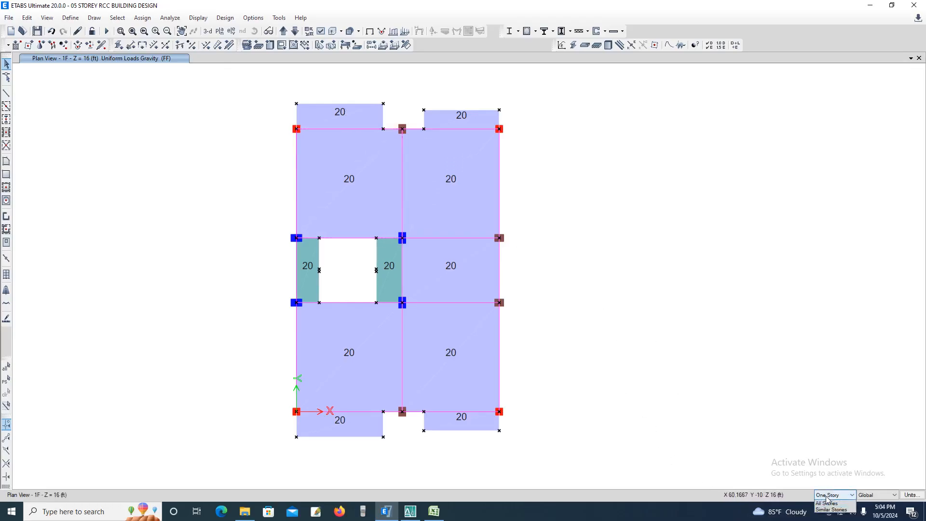
left_click(830, 516)
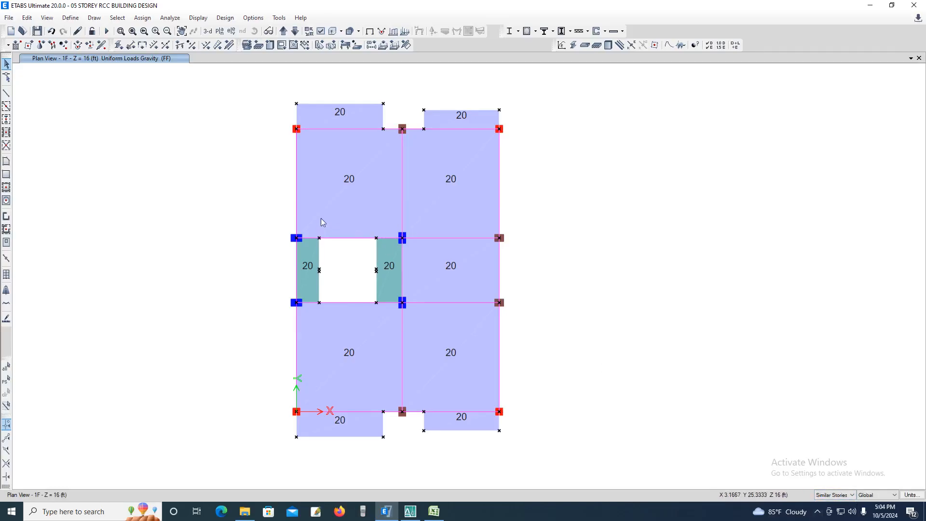
left_click(346, 129)
left_click(296, 172)
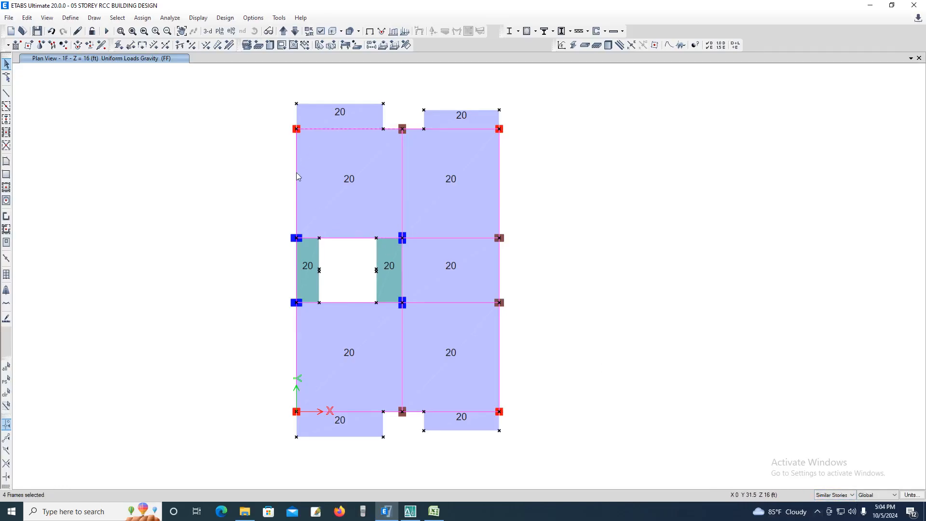
left_click(348, 238)
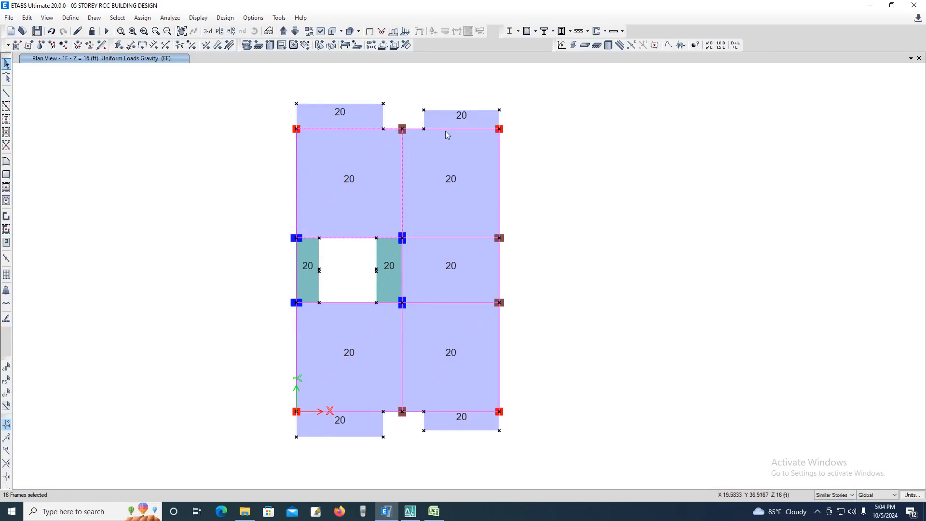
left_click(459, 235)
key("Escape")
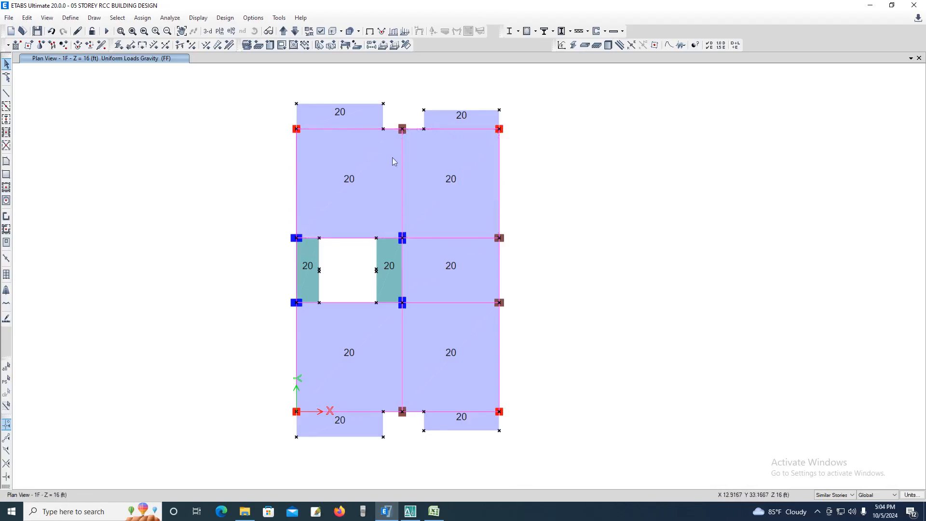
Select all the perimeter and interior beams of the 1F plan across similar stories
left_click(355, 129)
left_click(295, 167)
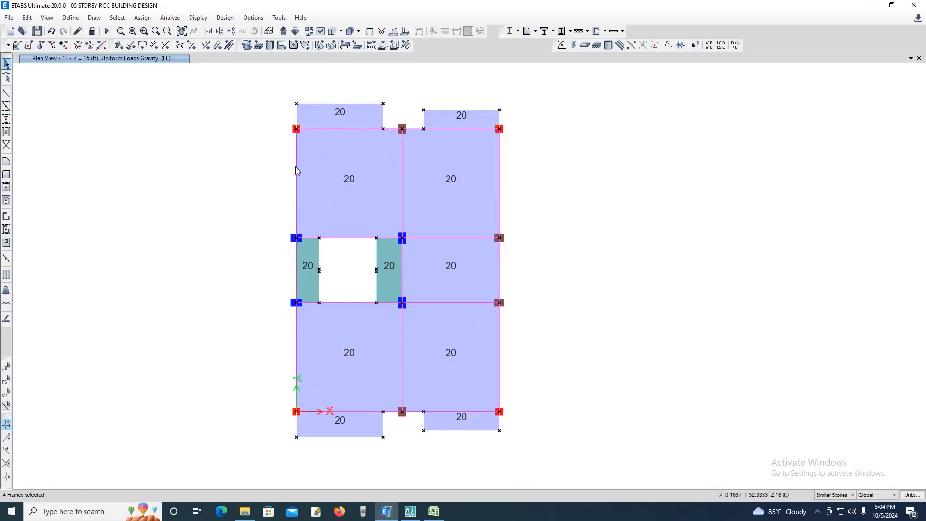
left_click(340, 239)
left_click(402, 195)
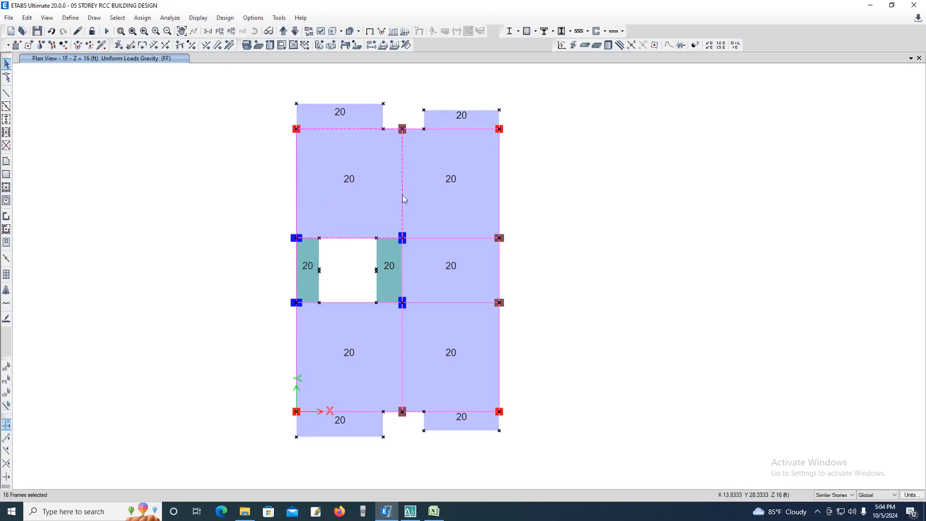
left_click(444, 129)
left_click(297, 282)
left_click(348, 239)
left_click(360, 412)
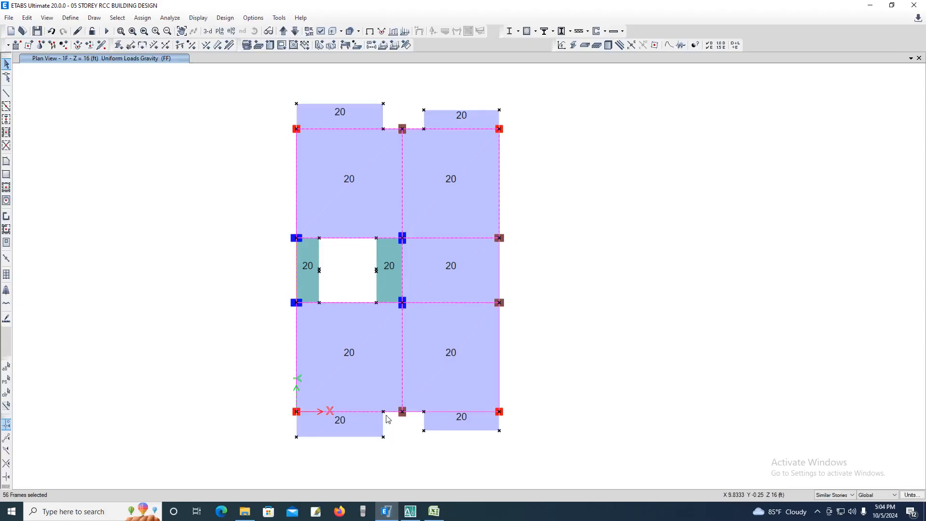
left_click(443, 412)
left_click(500, 367)
left_click(500, 261)
Assign a uniform PW load of 350 kip/ft in the gravity direction to the selected beams, with the second trapezoidal distance at 0
left_click(142, 18)
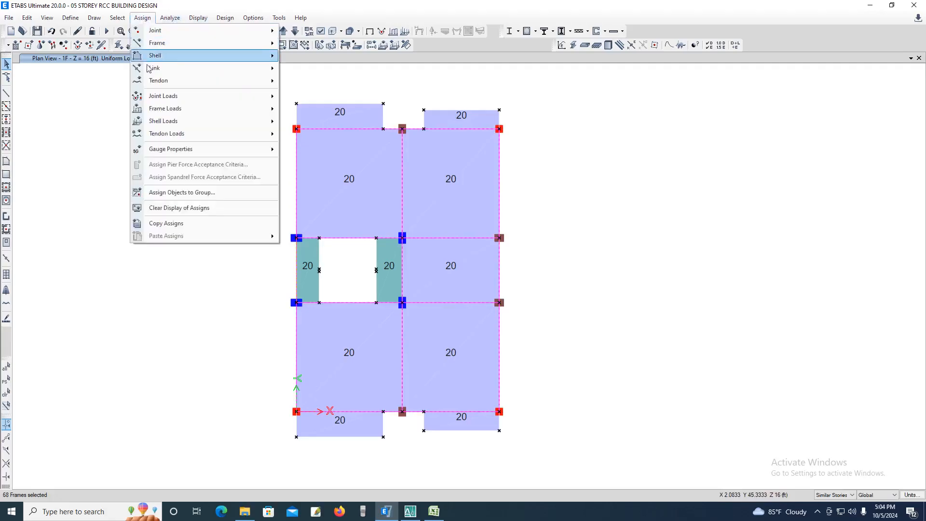
mouse_move(175, 113)
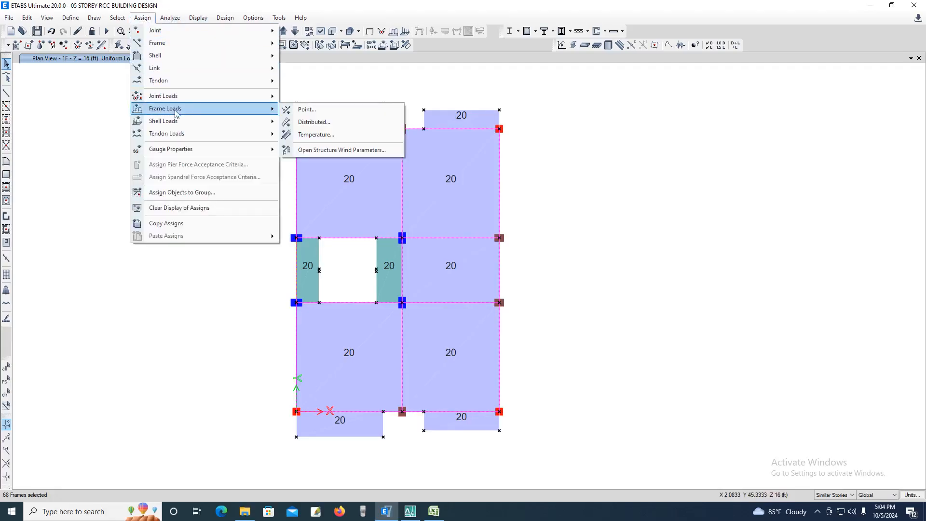
left_click(302, 122)
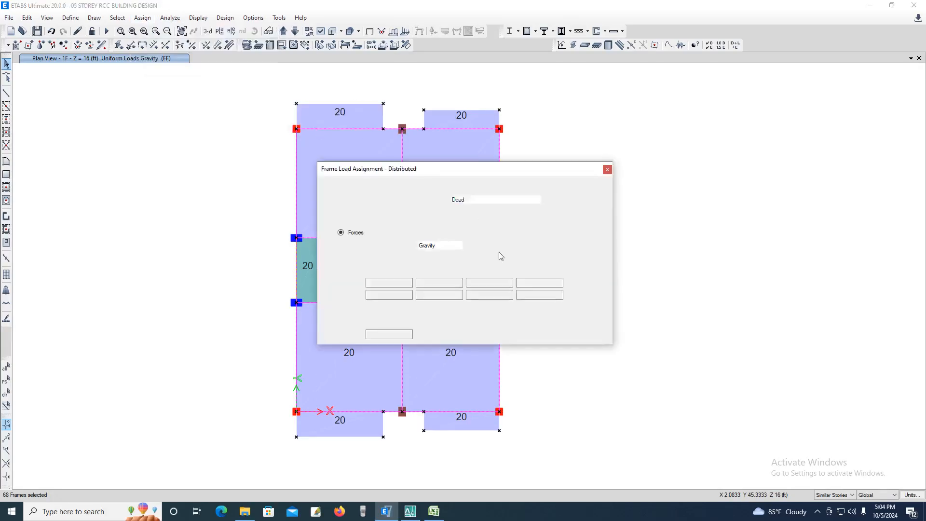
left_click(475, 200)
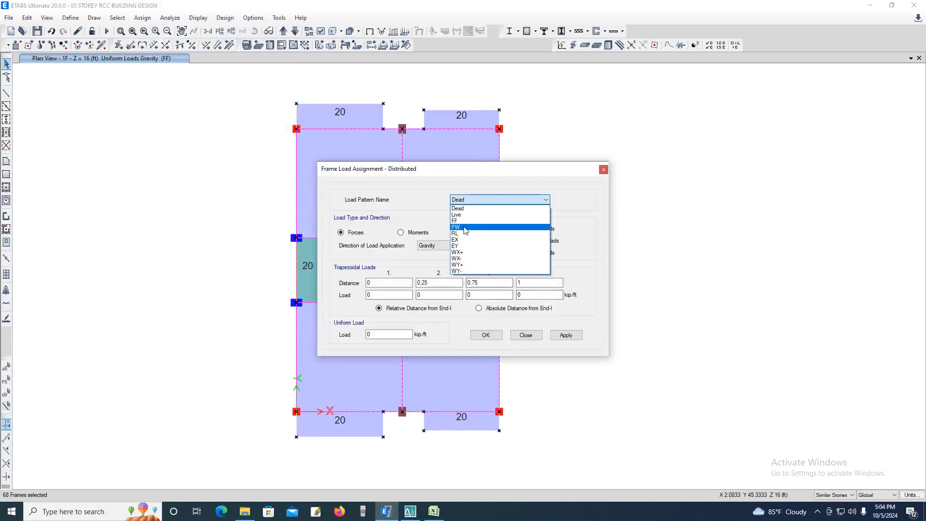
left_click(463, 229)
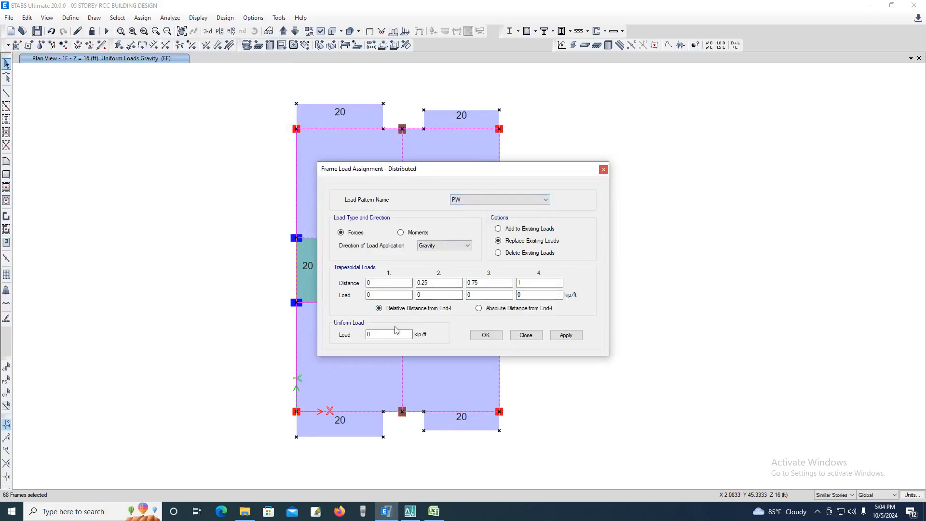
double_click(380, 334)
type("35")
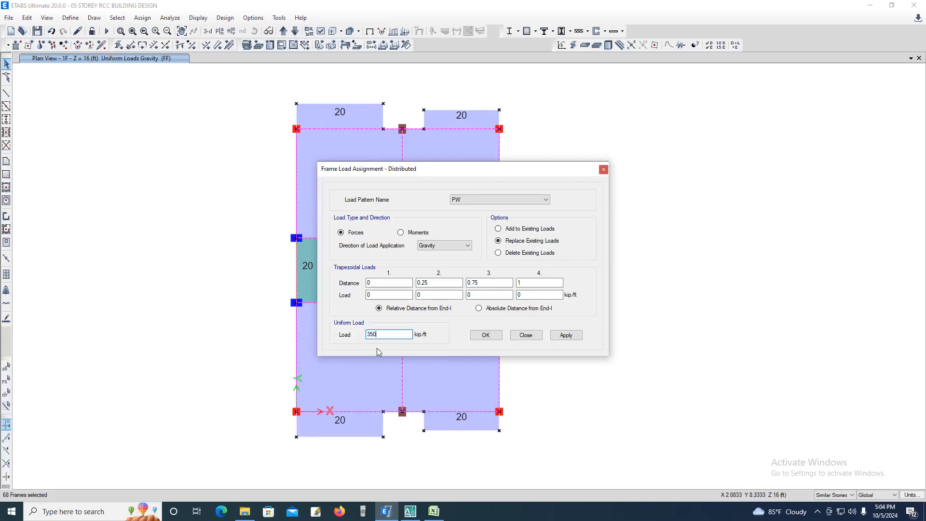
left_click_drag(421, 169, 511, 170)
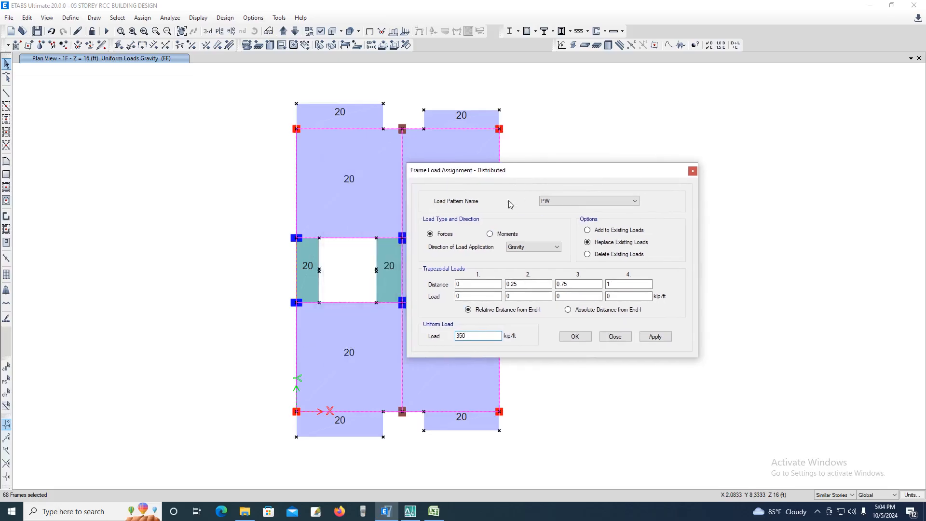
double_click(521, 285)
type("0")
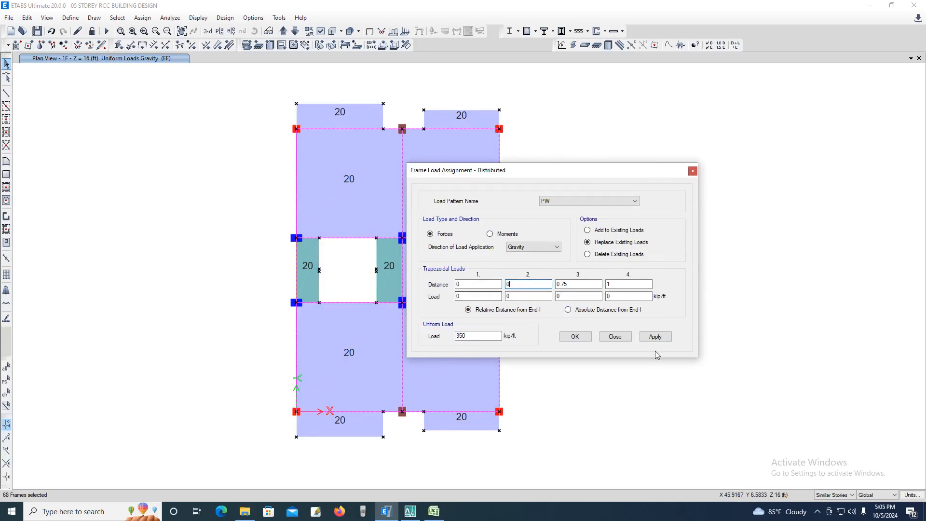
left_click(655, 338)
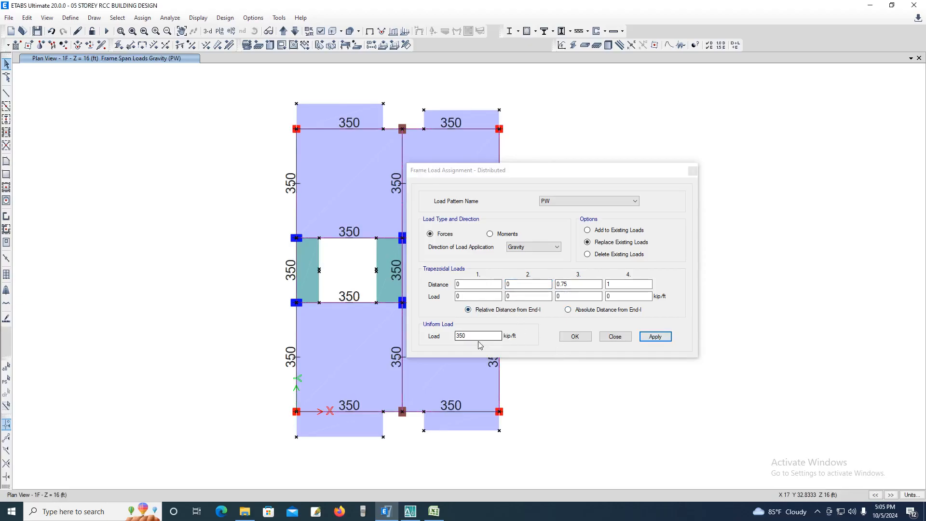
Set the distributed PW uniform load to .350 kip/ft and try to apply it to the beams
left_click_drag(478, 341, 447, 340)
type(".3")
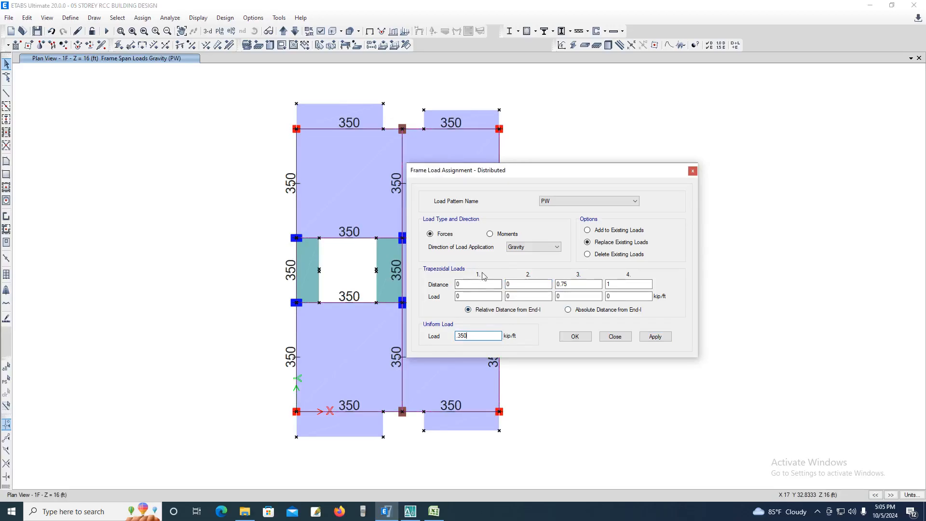
left_click(655, 337)
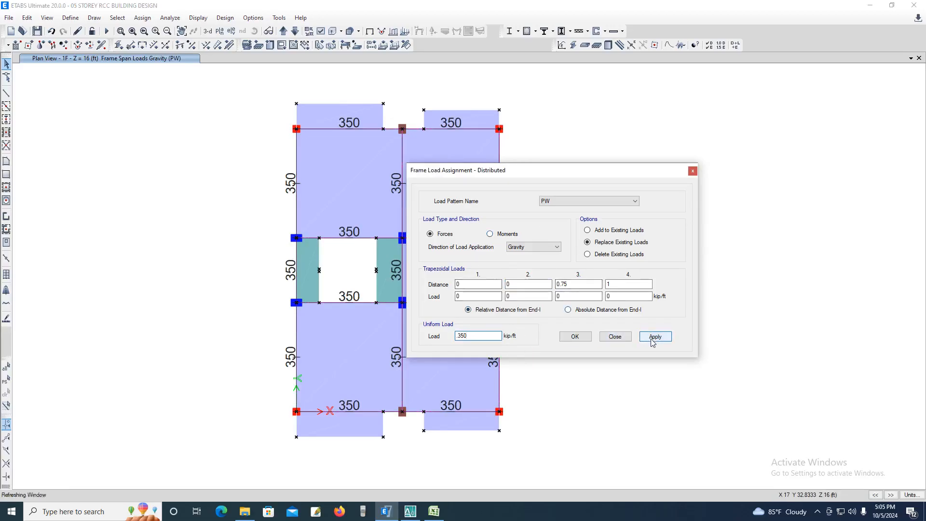
left_click(534, 291)
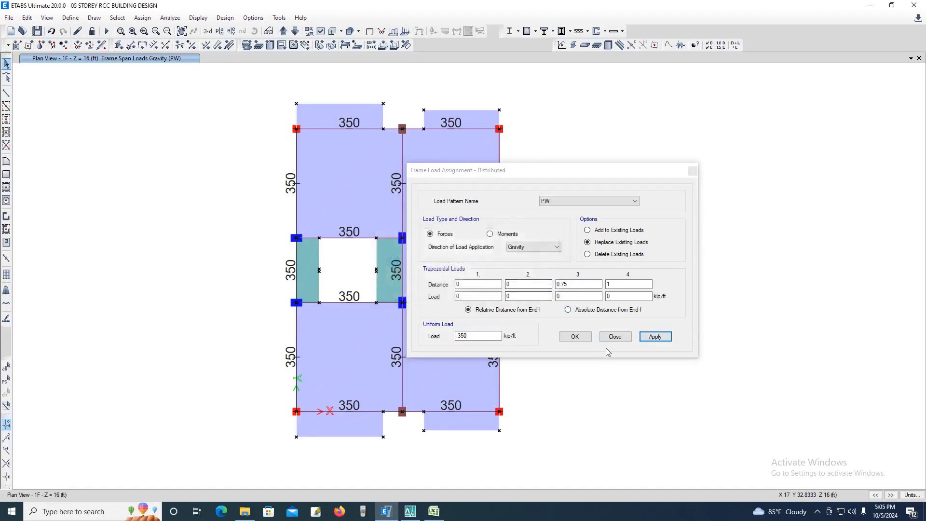
left_click_drag(482, 170, 569, 170)
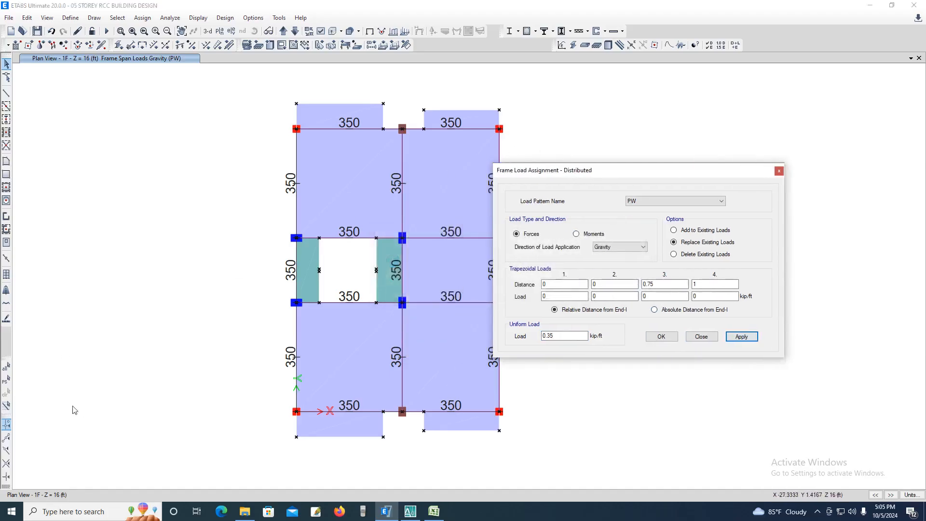
left_click(6, 380)
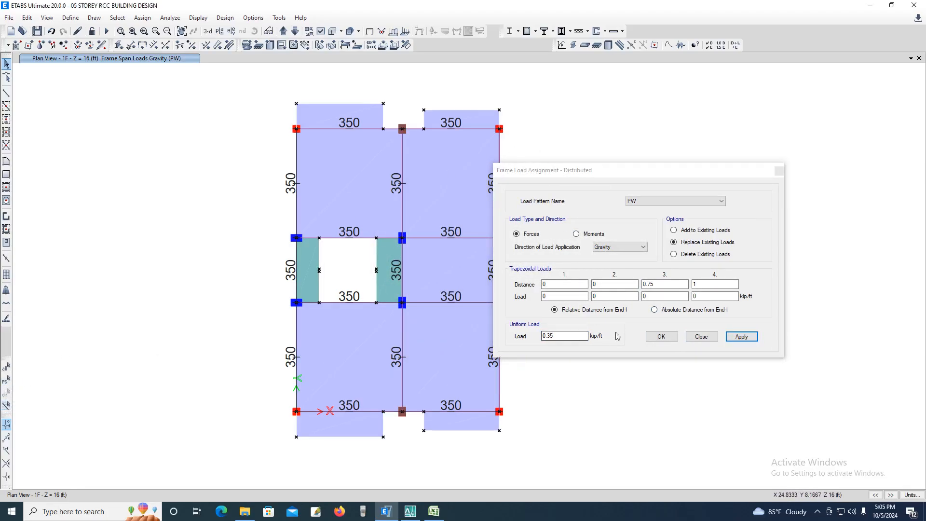
left_click(740, 339)
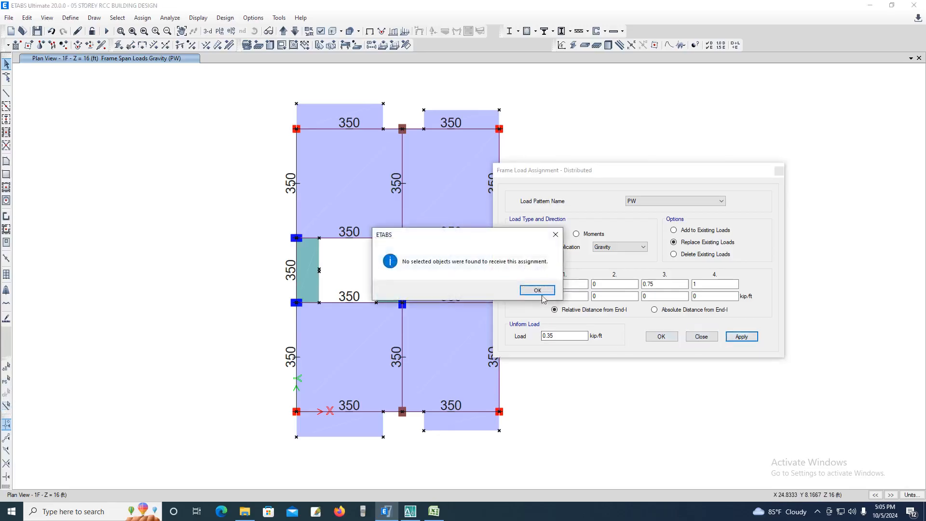
left_click(538, 290)
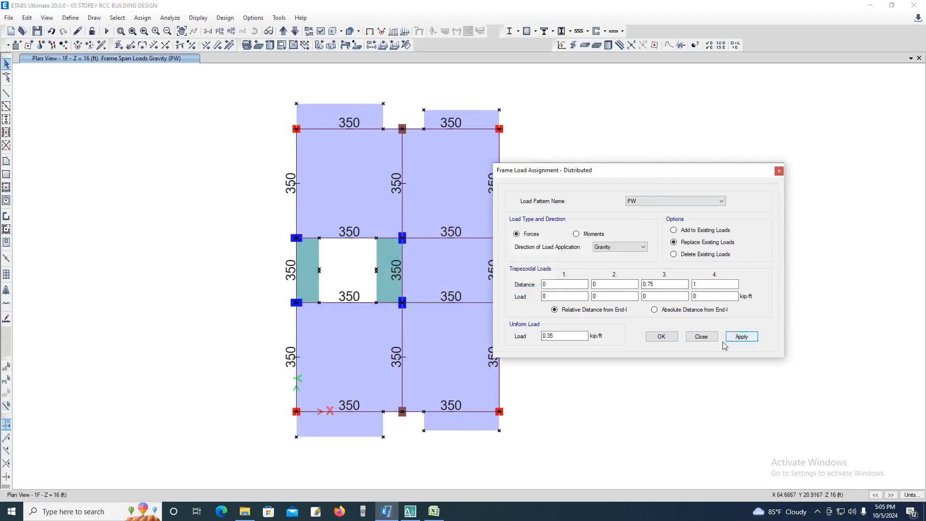
left_click(690, 336)
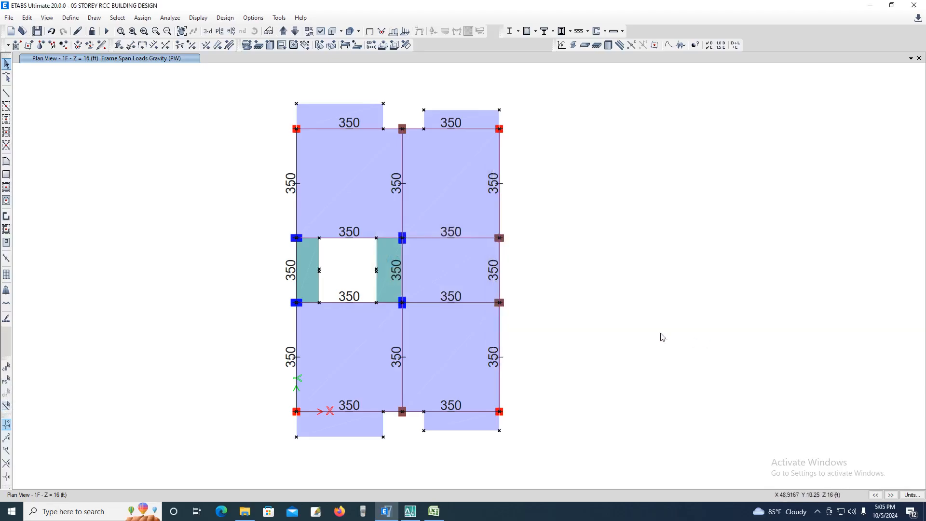
Reselect every perimeter and interior beam of the 1F plan across similar stories
left_click(334, 130)
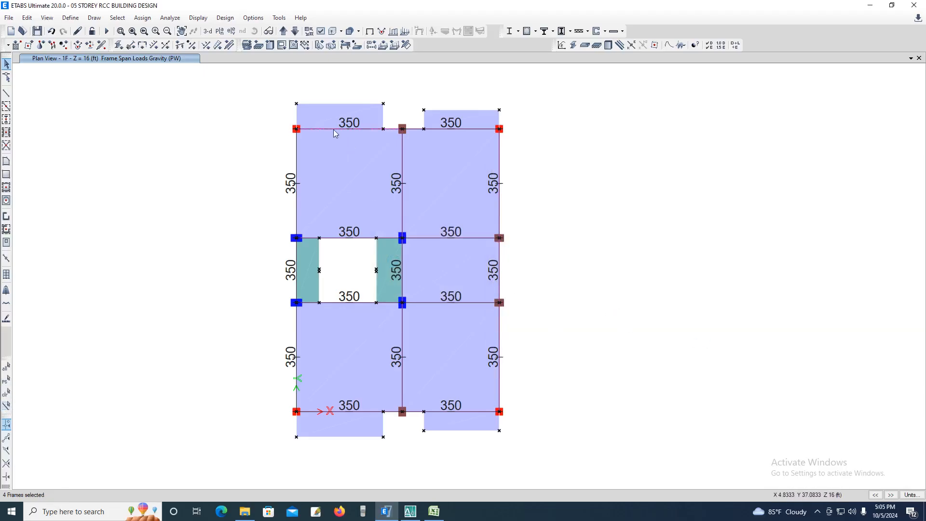
left_click(304, 173)
left_click(364, 239)
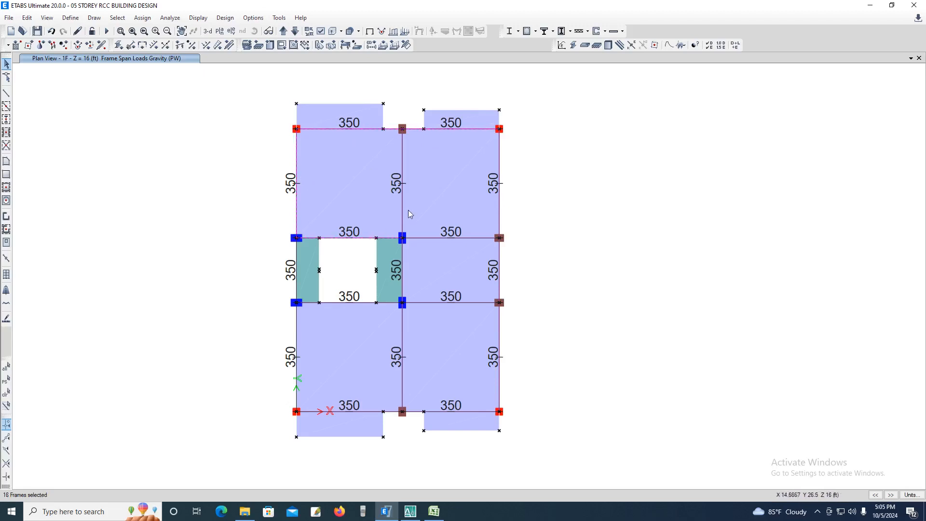
left_click(403, 208)
left_click(402, 274)
left_click(499, 282)
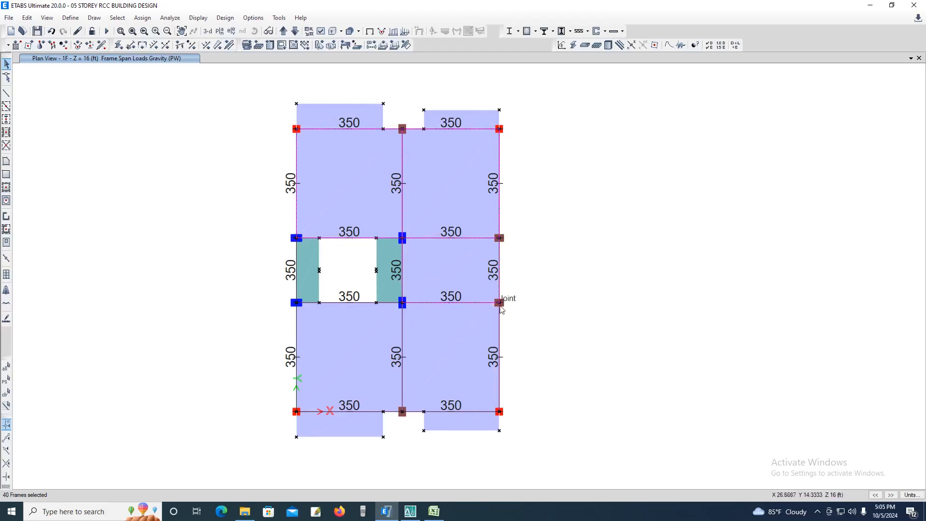
left_click(459, 412)
left_click(366, 410)
left_click(296, 283)
left_click(363, 302)
Replace the existing PW load on the selected beams with a uniform gravity load of 0.35 kip/ft
left_click(143, 18)
mouse_move(218, 109)
left_click(314, 122)
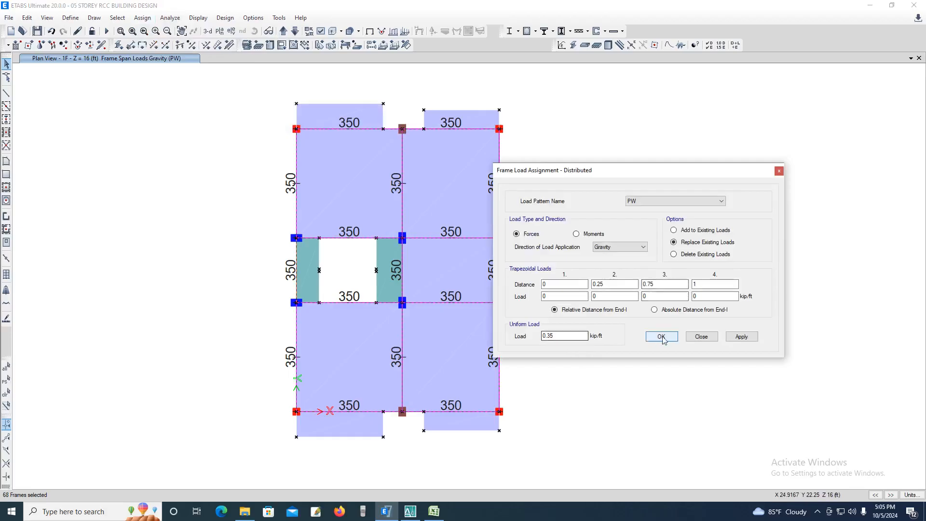
left_click(742, 338)
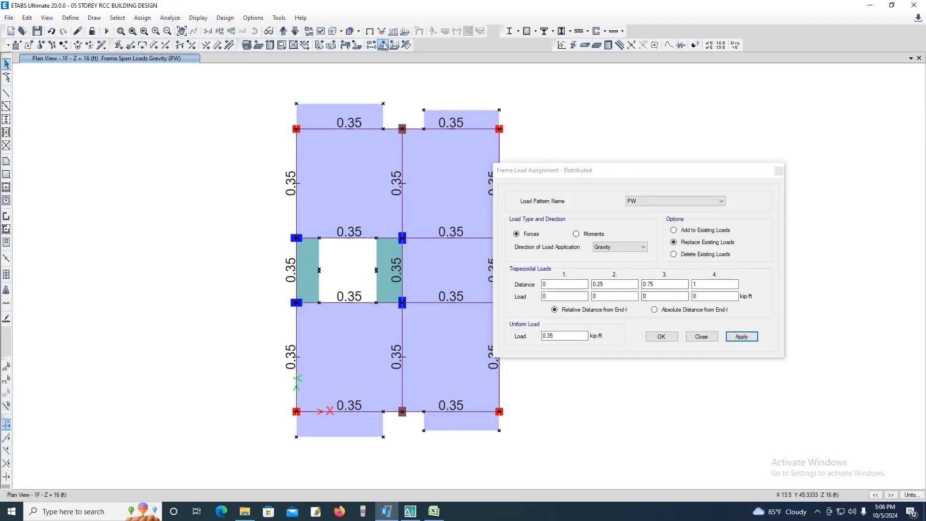
Switch to the GB plan view and select the beams around the building's perimeter
left_click(295, 32)
left_click(295, 32)
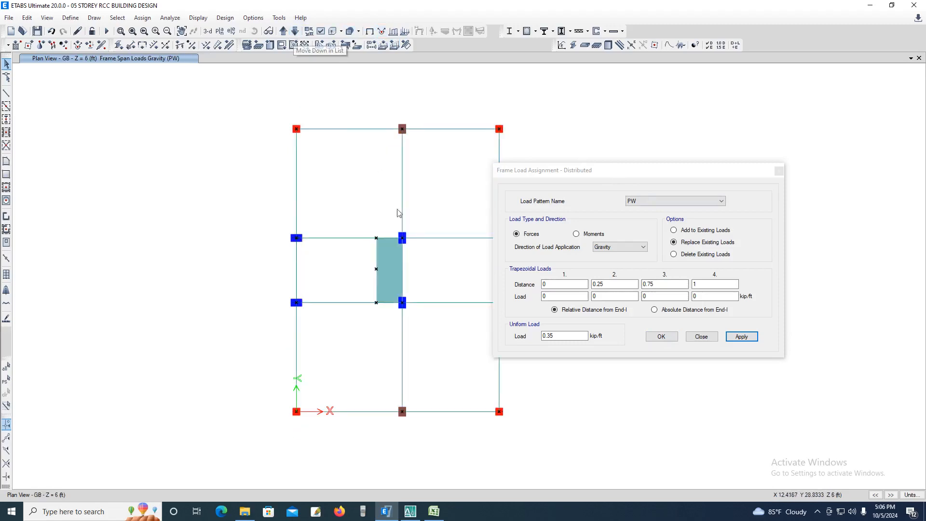
left_click(273, 130)
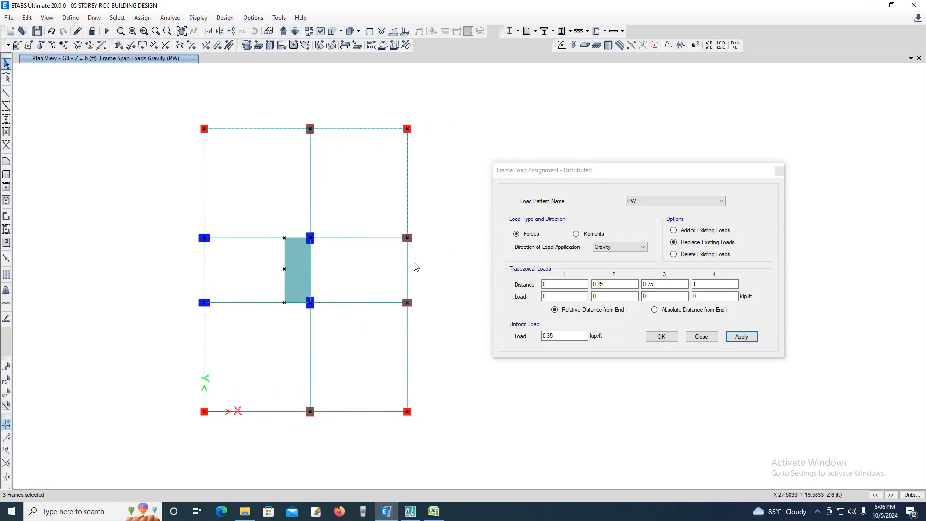
left_click(407, 376)
left_click(363, 412)
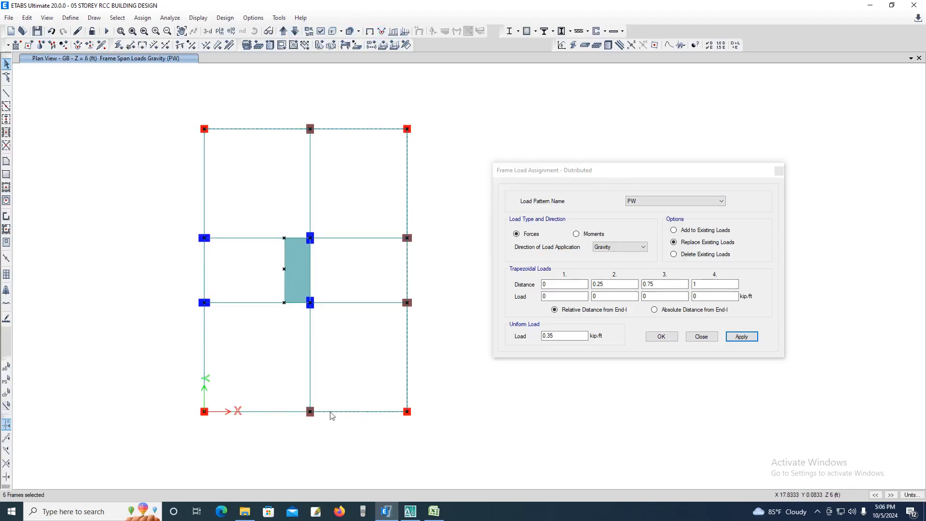
left_click(205, 366)
left_click(205, 355)
left_click(208, 226)
Replace the PW load on the selected GB perimeter beams with a uniform gravity load of .30 kip/ft
left_click_drag(573, 335, 540, 341)
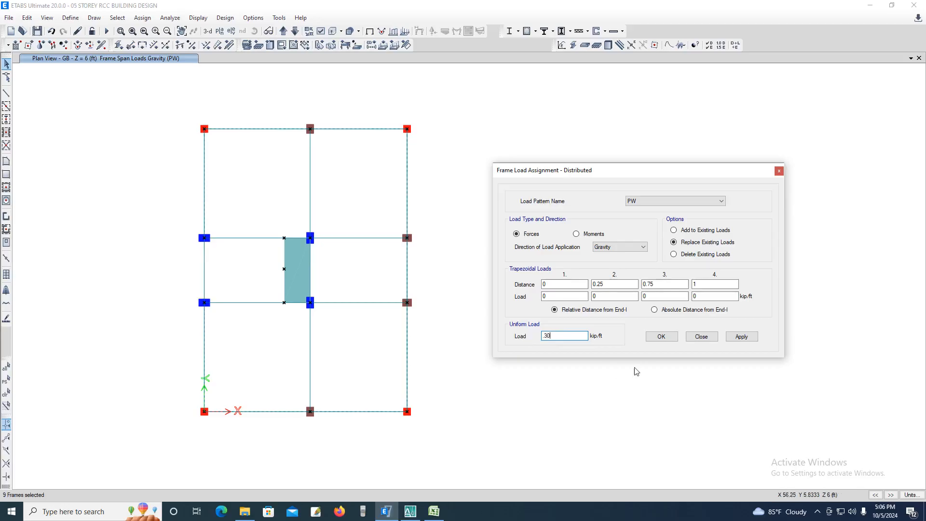
type(".30")
left_click(738, 339)
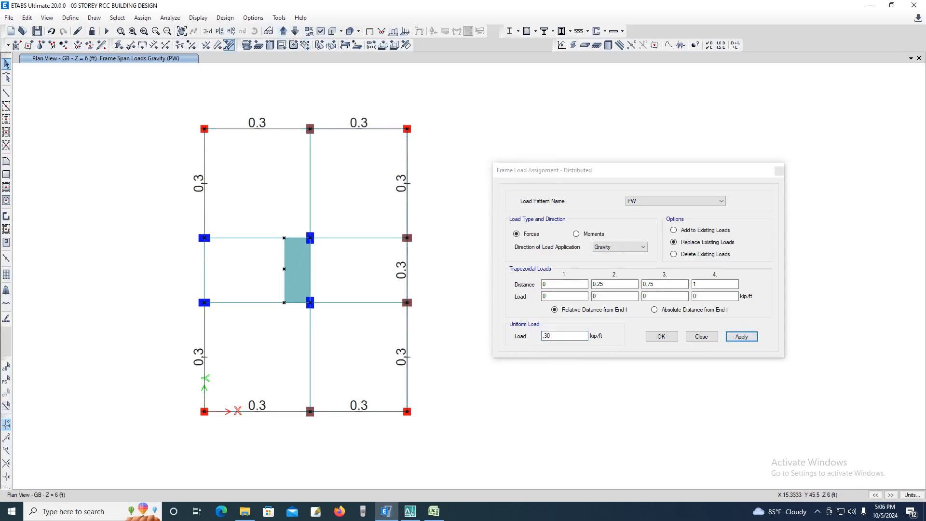
Switch to the plan view of the 5F/RF story level
left_click(219, 31)
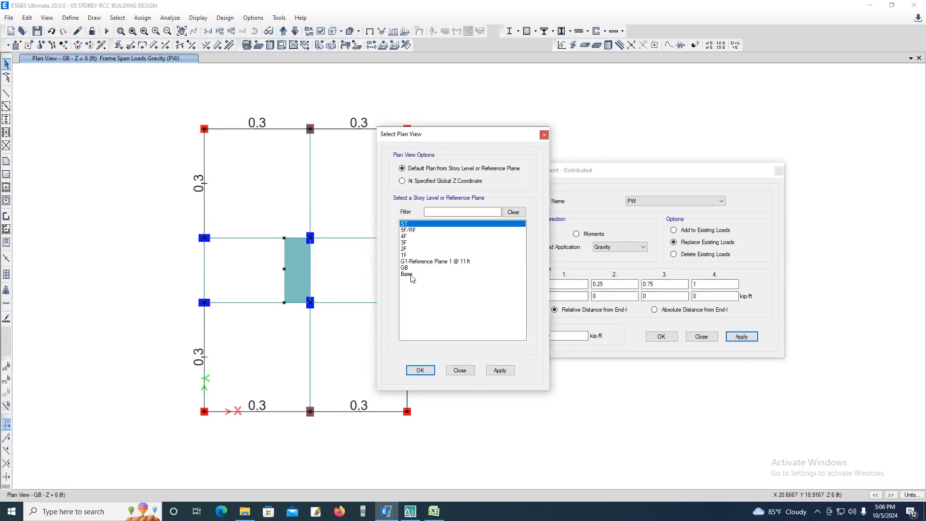
left_click(408, 230)
left_click(500, 370)
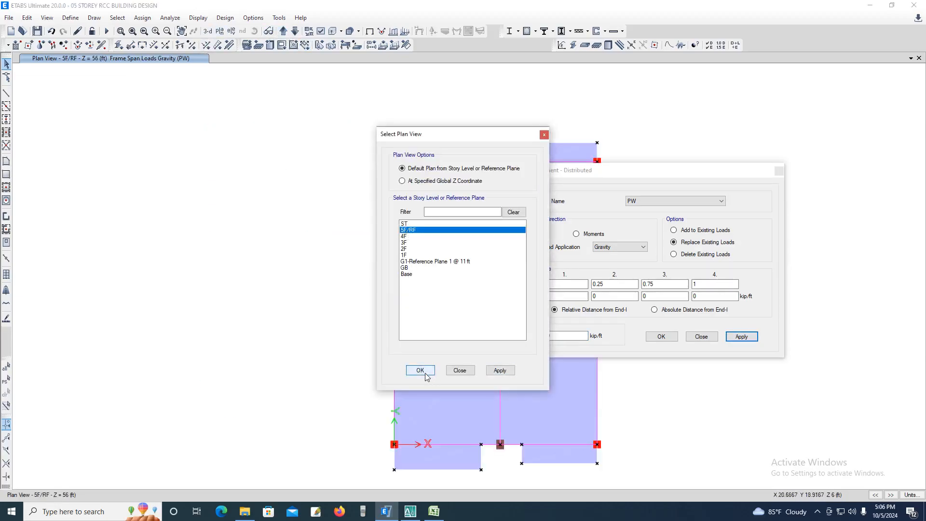
left_click(420, 370)
left_click(293, 110)
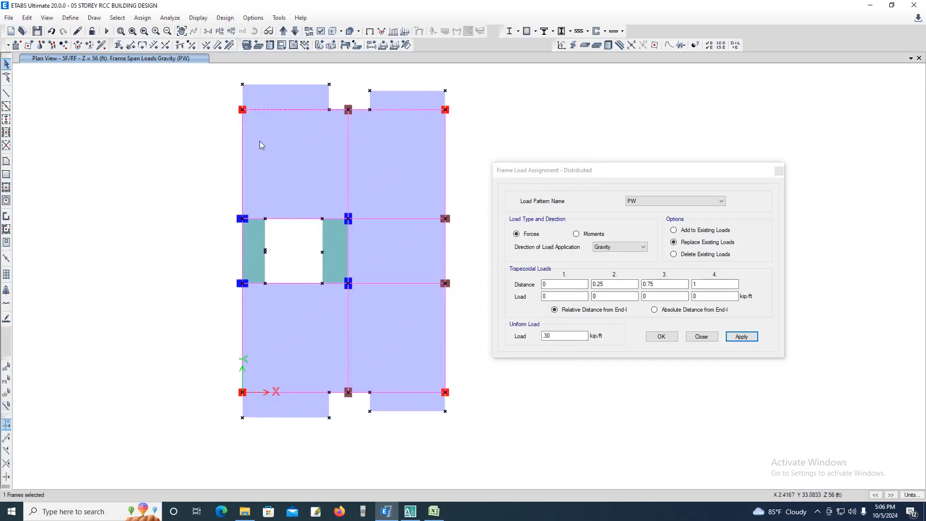
left_click(241, 156)
left_click(242, 265)
left_click(702, 337)
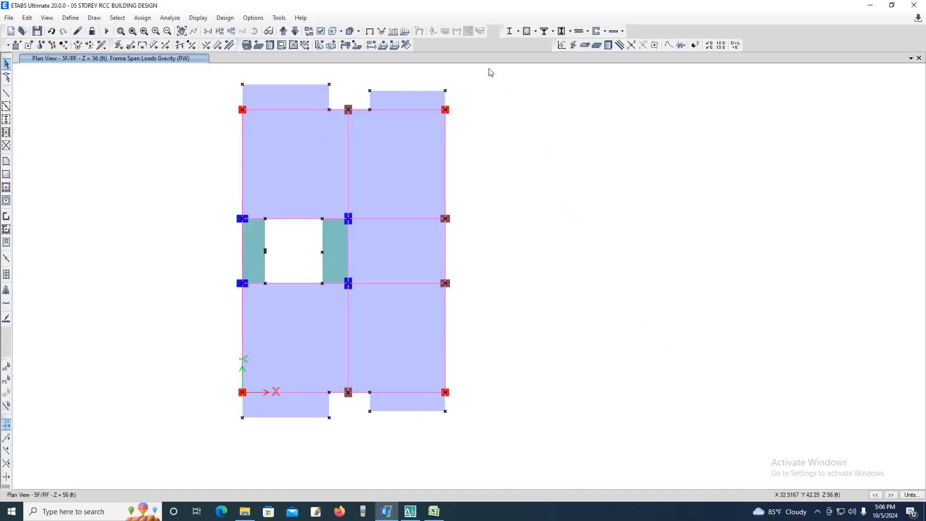
Clear the frame load display from the 5F/RF plan and limit the selection scope to One Story
left_click(369, 31)
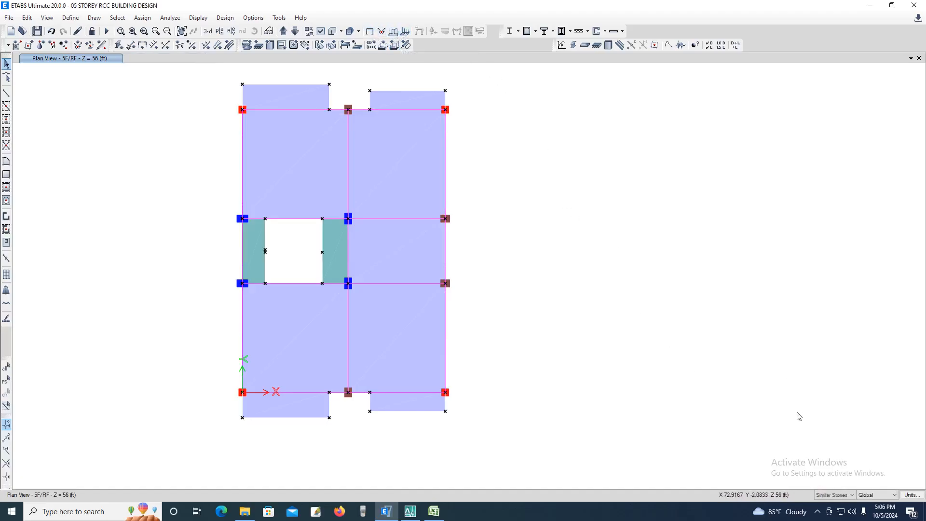
left_click(835, 495)
left_click(834, 509)
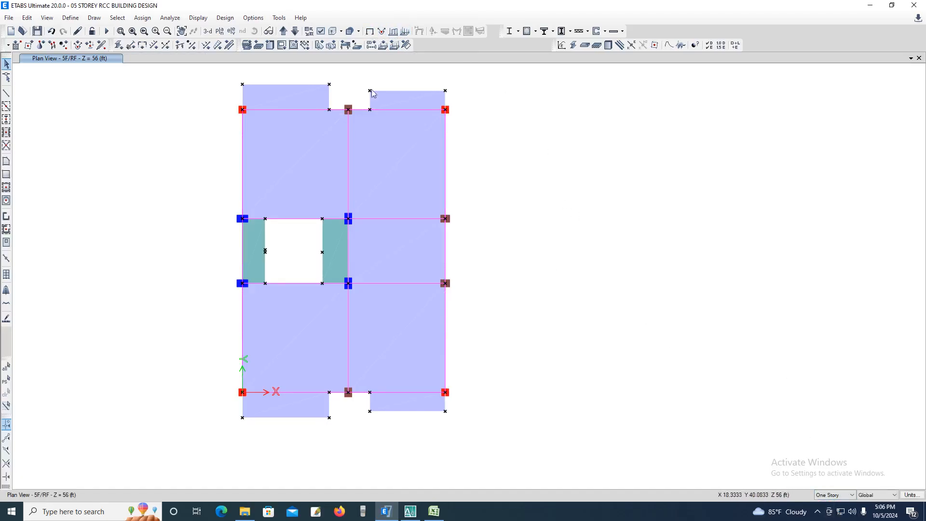
Select all the beams around the perimeter of the 5F/RF plan
left_click(298, 111)
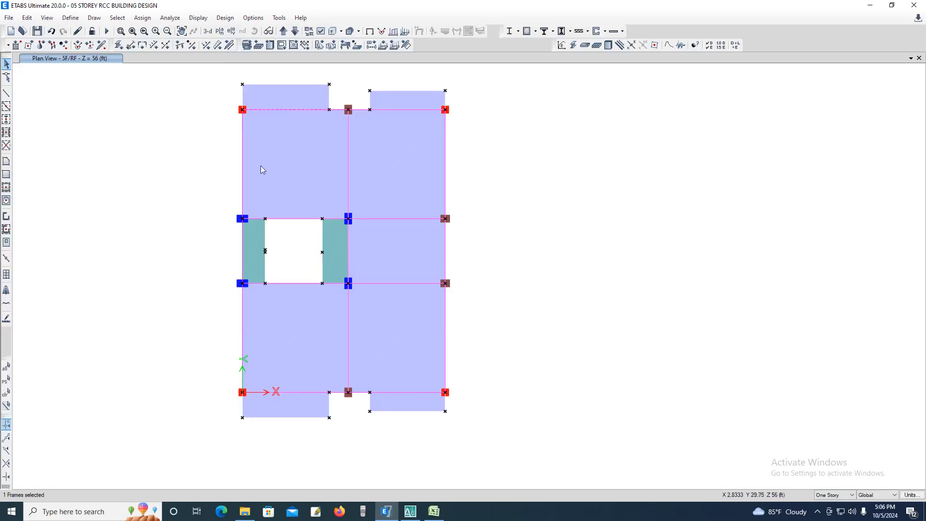
left_click(390, 110)
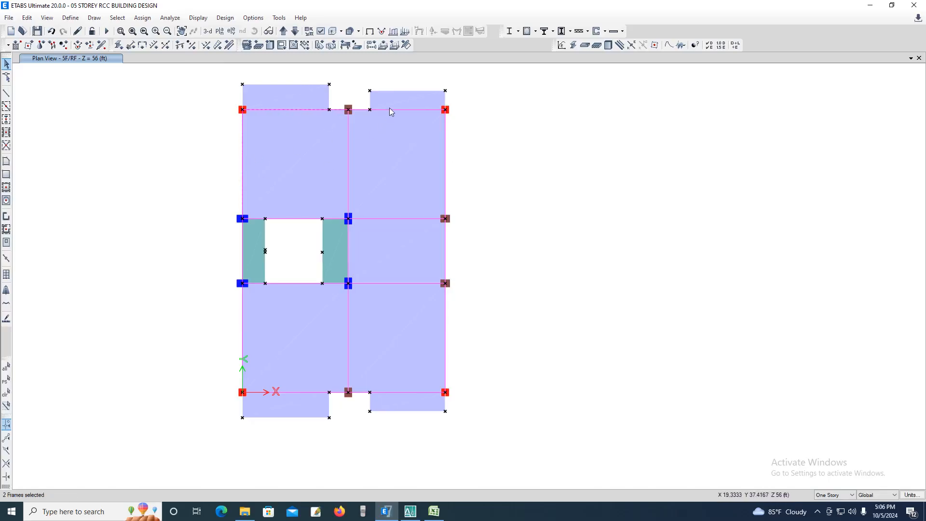
left_click(445, 153)
left_click(445, 248)
left_click(399, 393)
left_click(313, 392)
left_click(242, 267)
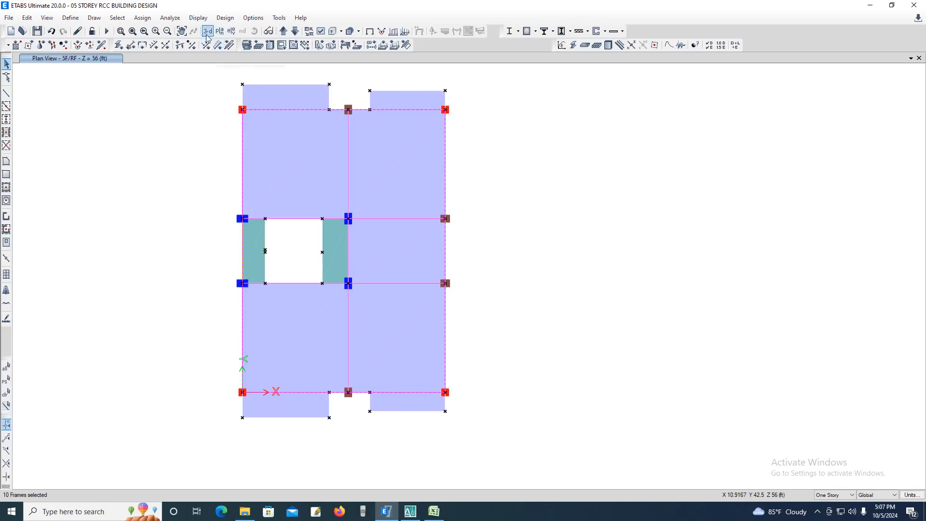
Assign a uniform gravity PW load of 0.15 kip/ft to the selected roof perimeter beams, replacing existing loads
left_click(142, 18)
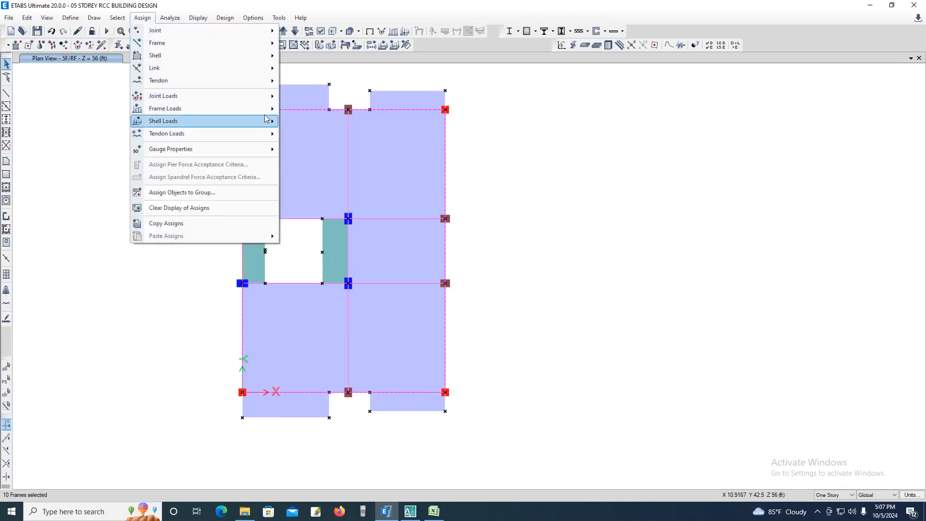
mouse_move(267, 109)
left_click(300, 122)
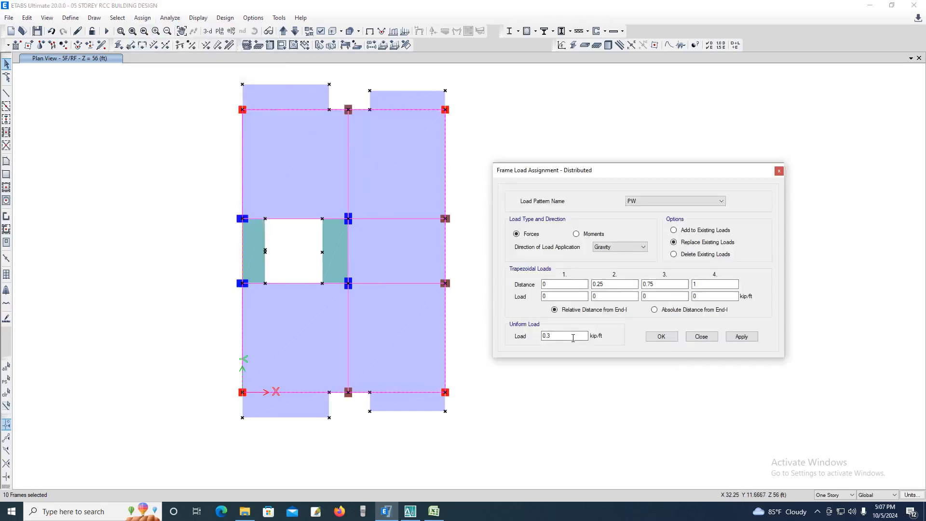
left_click(555, 336)
left_click(744, 340)
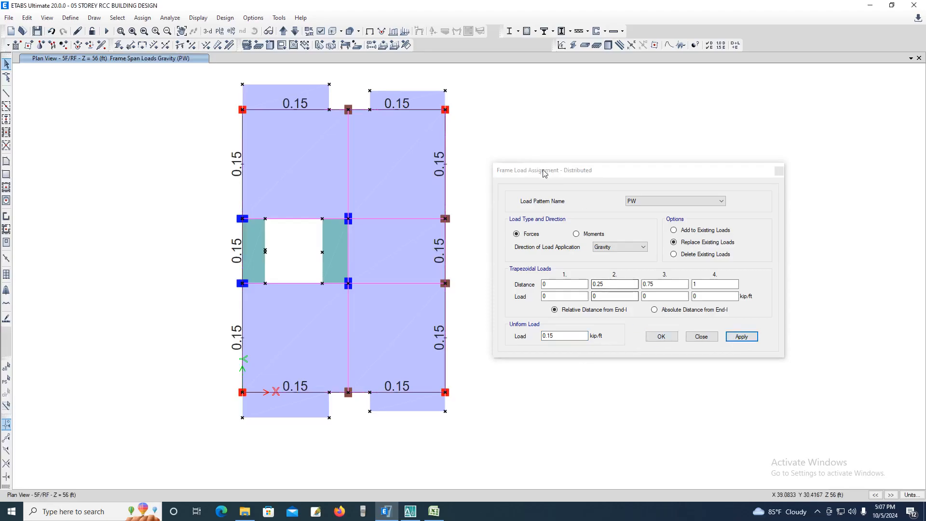
left_click_drag(543, 170, 580, 167)
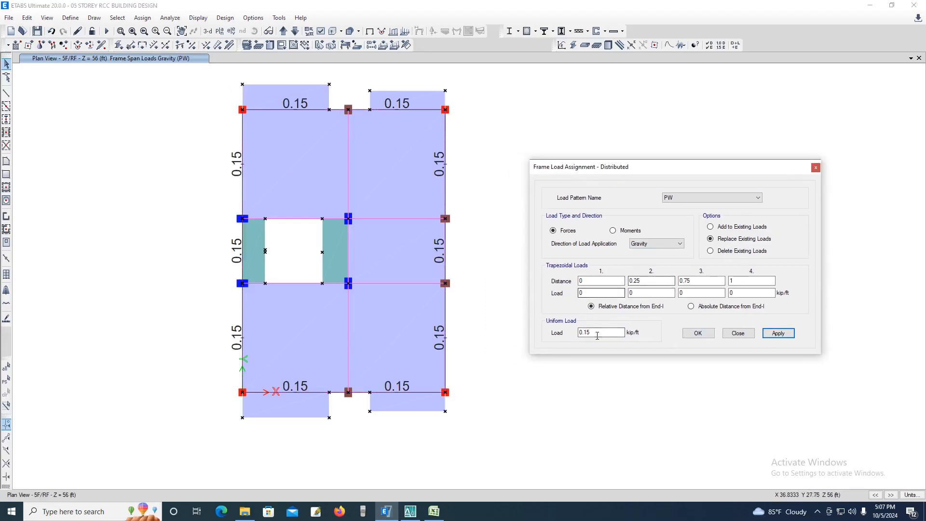
left_click(697, 333)
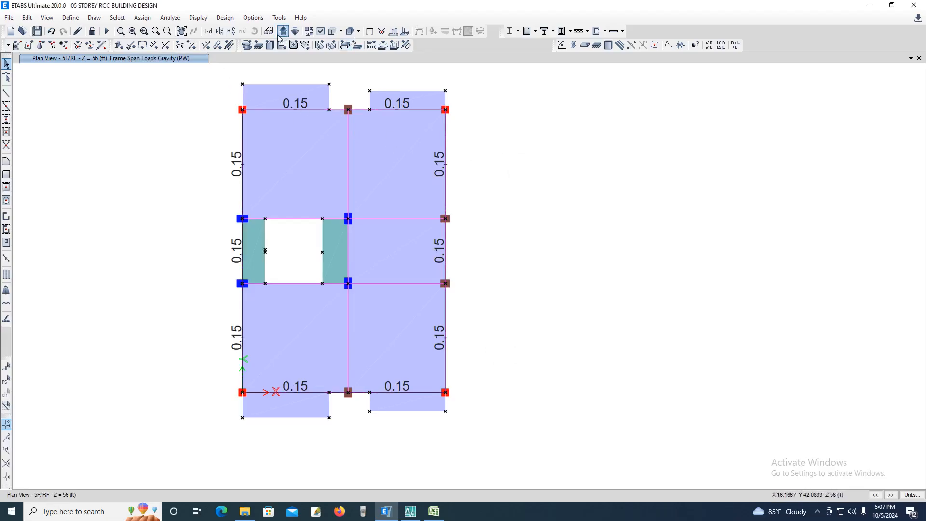
Go down to the 4F plan view and set the story scope to Similar Stories
left_click(295, 30)
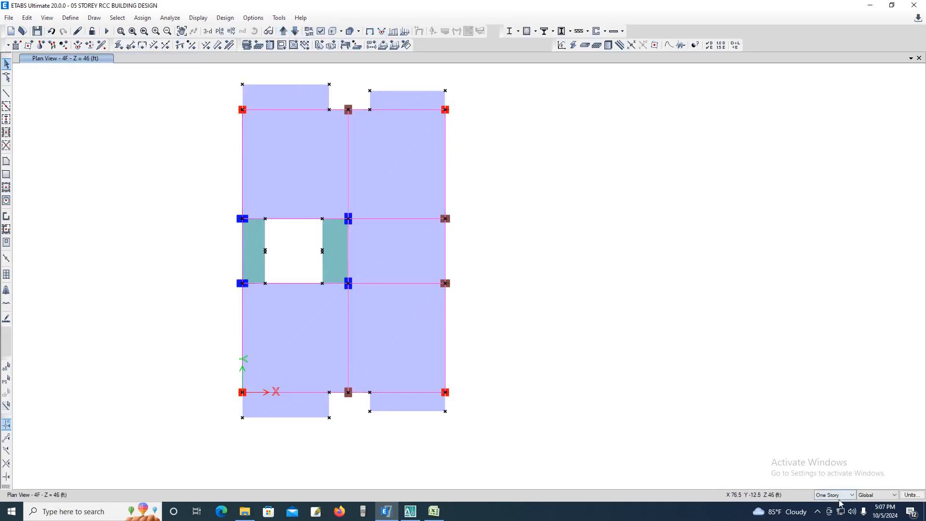
left_click(835, 495)
left_click(833, 517)
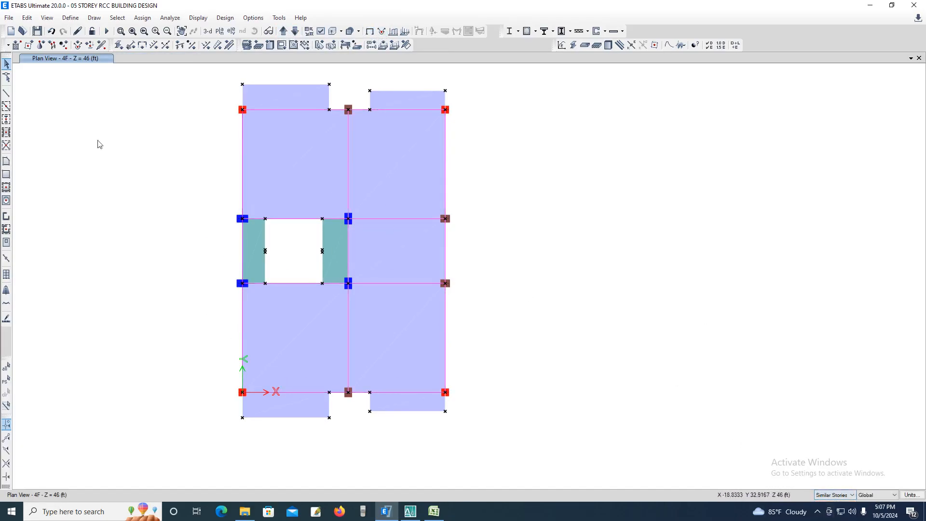
Start drawing frame lines with the section property set to None
left_click(6, 93)
left_click(516, 178)
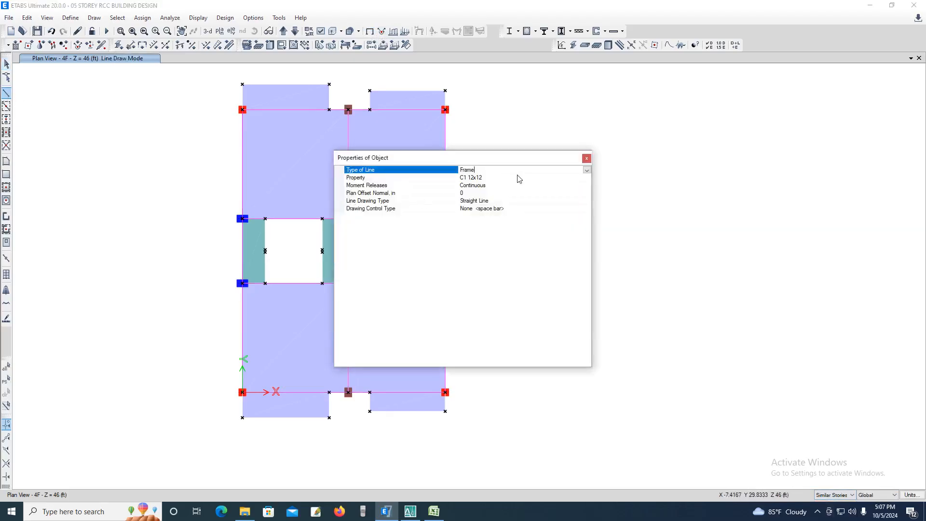
left_click(587, 177)
scroll(489, 232, "down", 3)
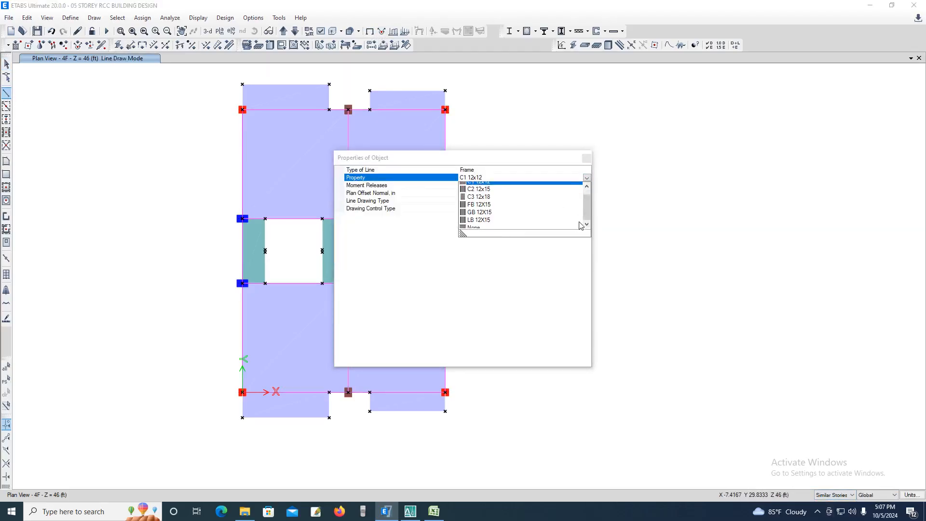
left_click(479, 232)
left_click_drag(408, 161, 730, 88)
Draw null frame lines along the three outer edges of the upper-left balcony slab on the 4F plan
scroll(254, 77, "up", 5)
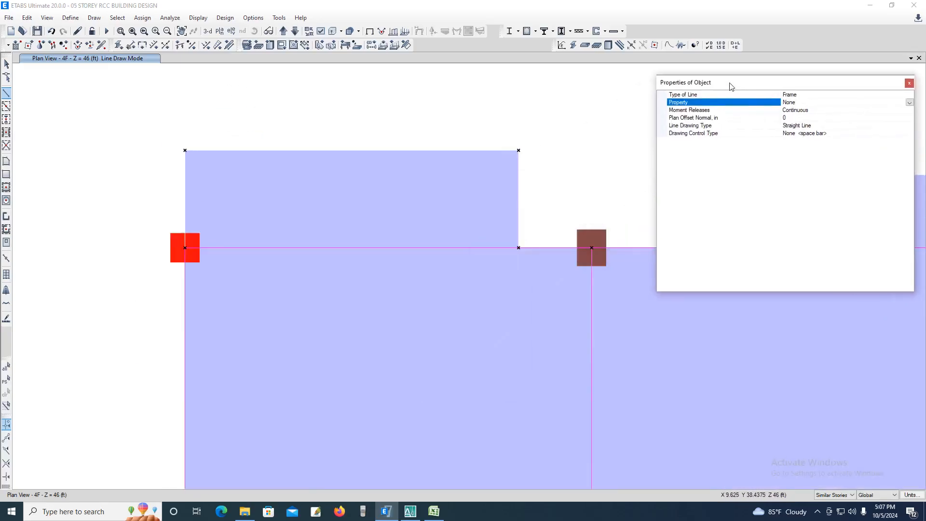
left_click(185, 249)
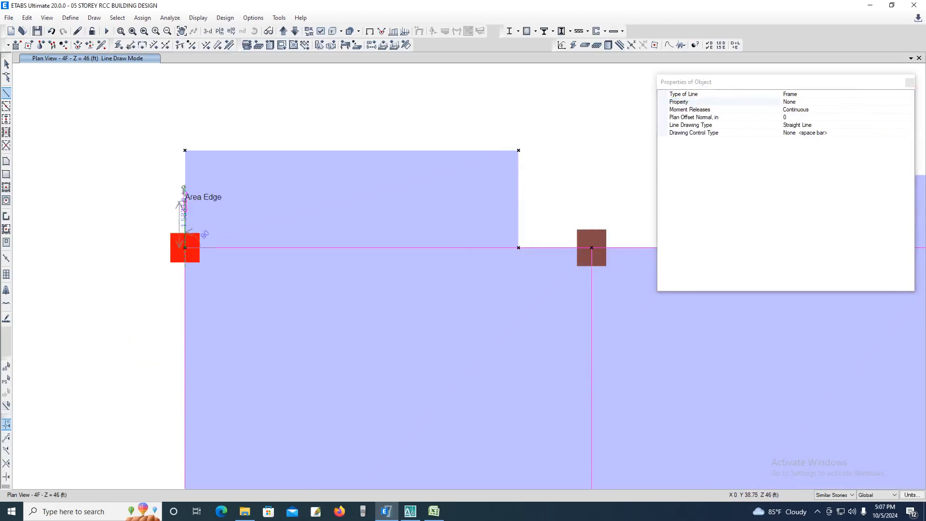
left_click(185, 151)
left_click(518, 150)
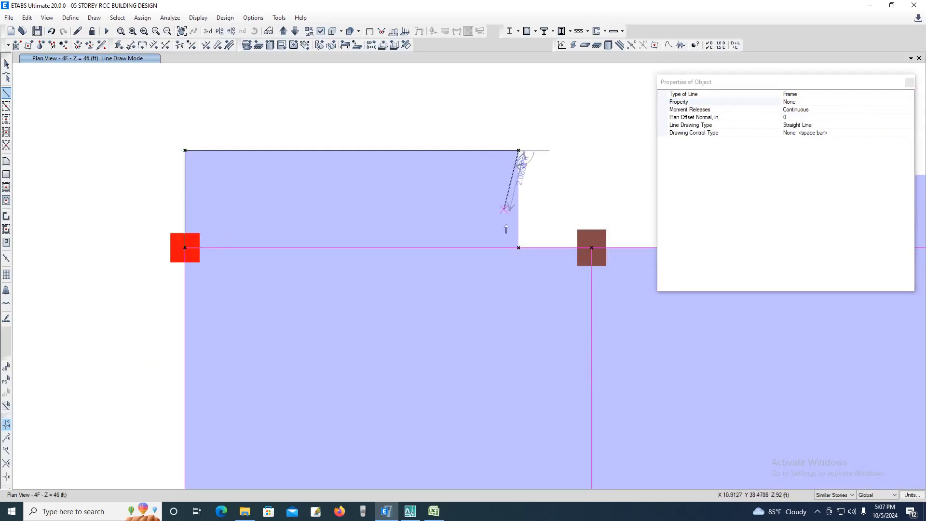
left_click(517, 248)
Draw null frame lines along the three free edges of the upper-right balcony slab
scroll(517, 248, "down", 2)
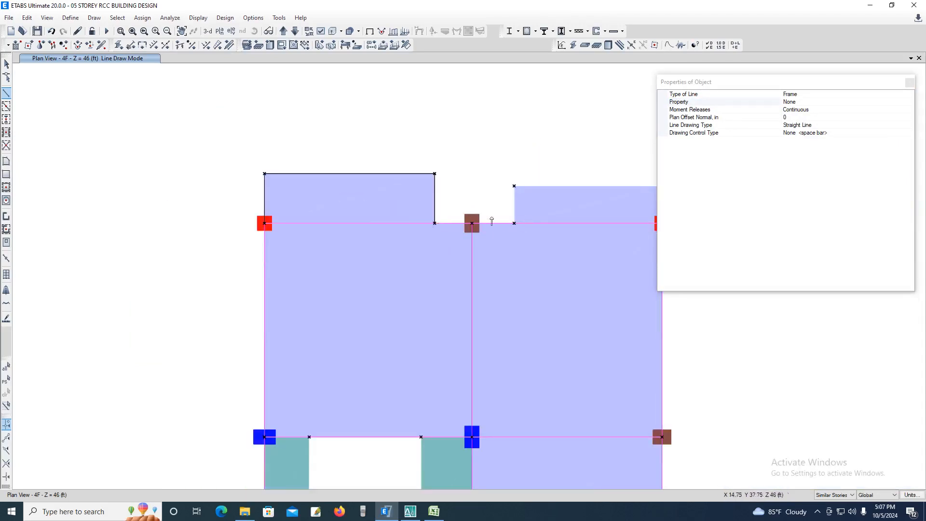
scroll(529, 228, "up", 4)
scroll(386, 245, "down", 2)
left_click(348, 235)
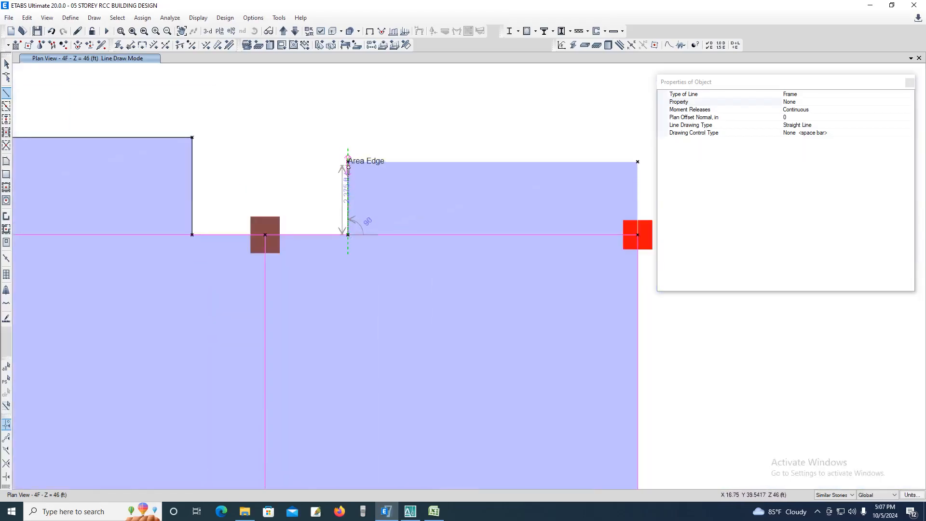
left_click(347, 162)
left_click(637, 162)
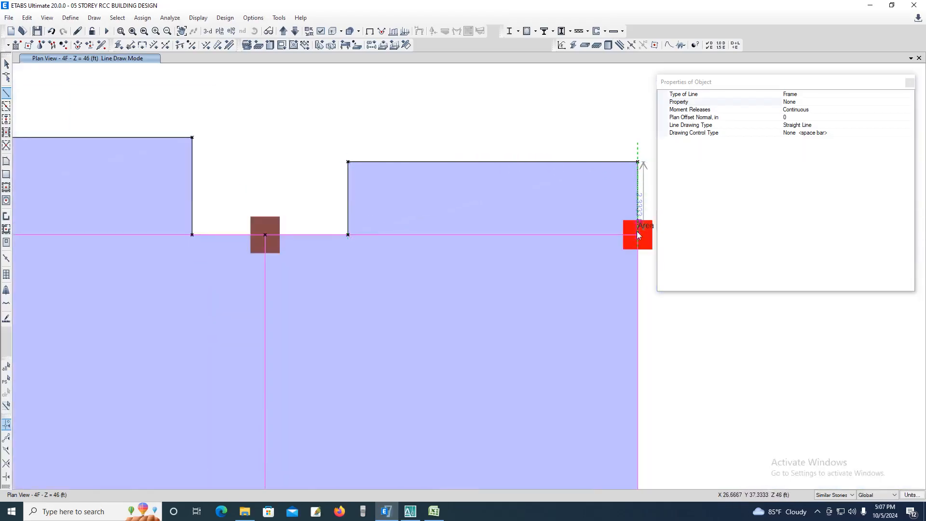
left_click(630, 234)
Trace the three outer edges of the lower-left balcony slab with null frame lines and end the line drawing
scroll(599, 196, "down", 4)
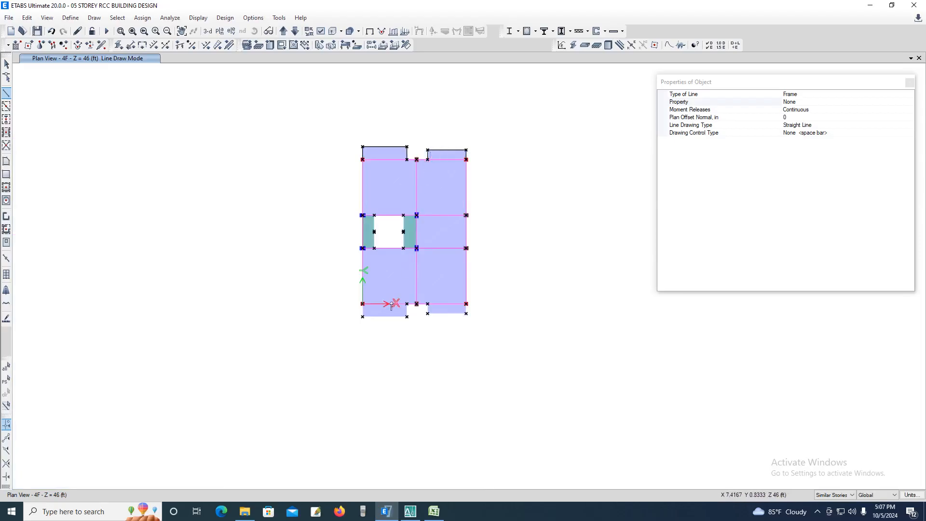
scroll(386, 313, "up", 3)
left_click(296, 293)
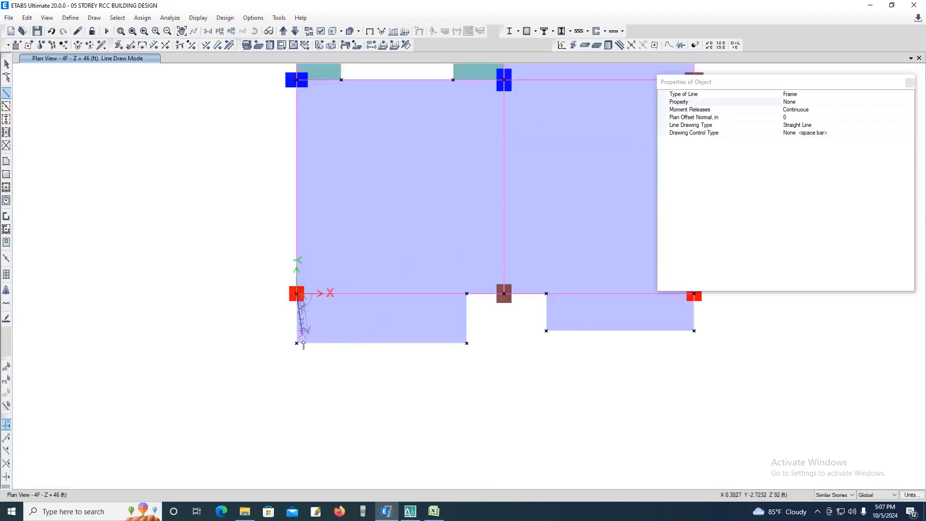
left_click(297, 343)
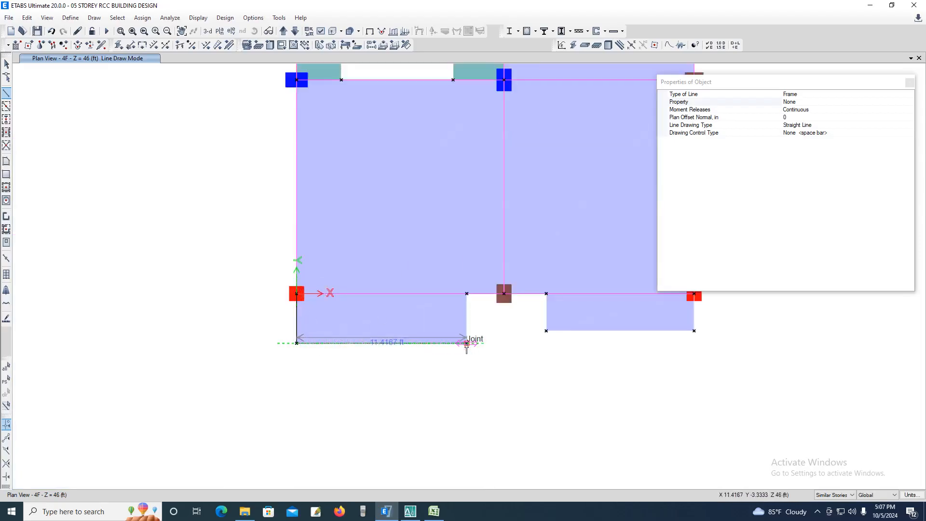
left_click(467, 343)
double_click(467, 293)
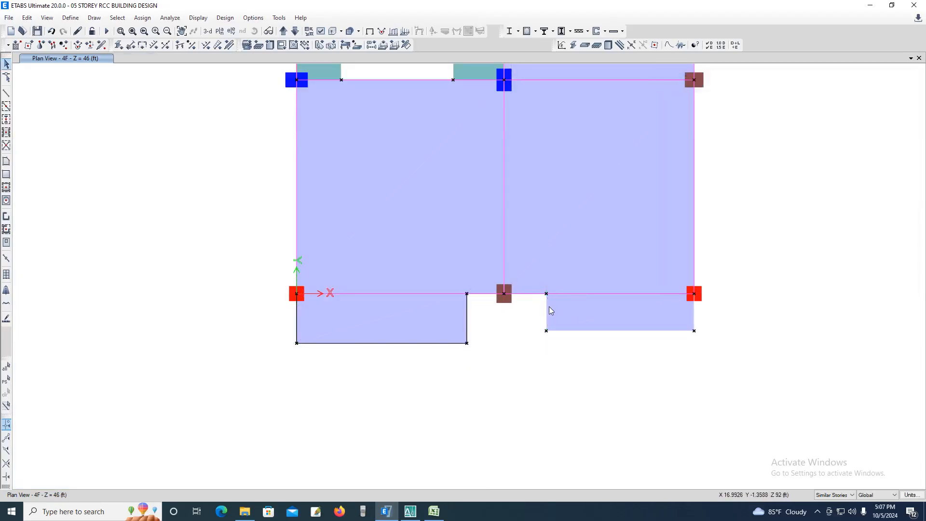
key("Escape")
Restart line drawing and trace the three outer edges of the lower-right balcony slab with null frame lines
left_click(6, 92)
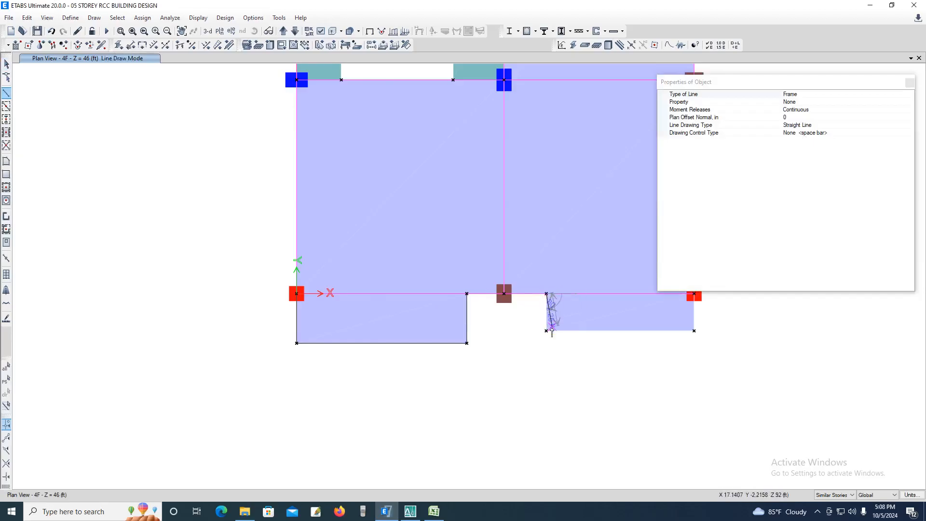
left_click(546, 331)
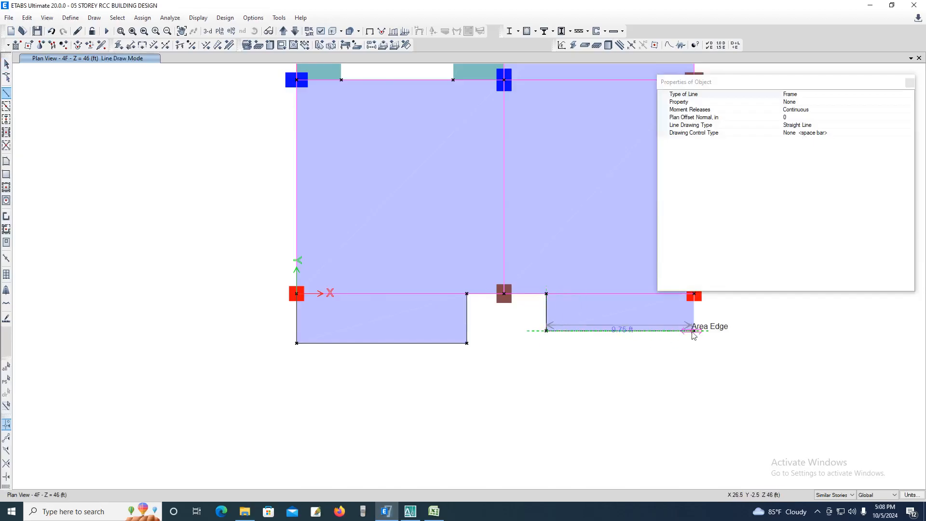
left_click(694, 331)
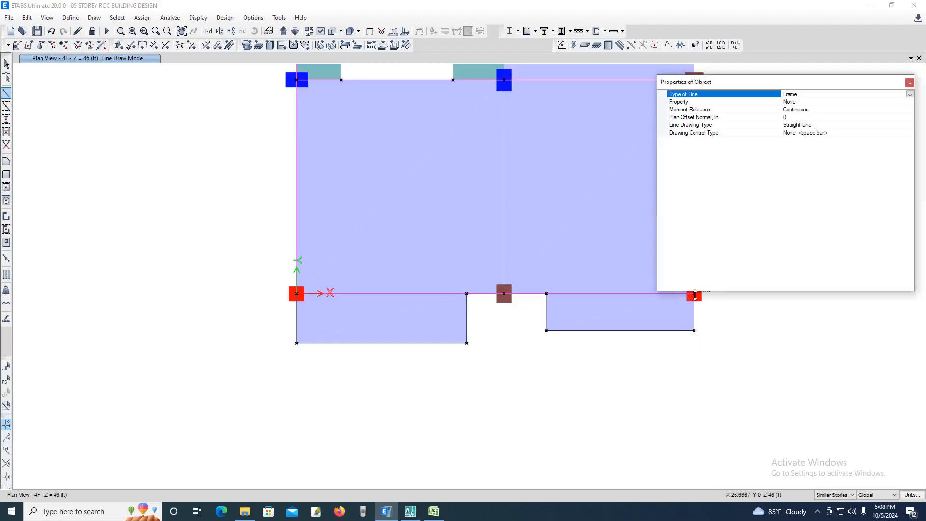
scroll(552, 361, "down", 3)
scroll(629, 342, "up", 3)
scroll(629, 343, "up", 3)
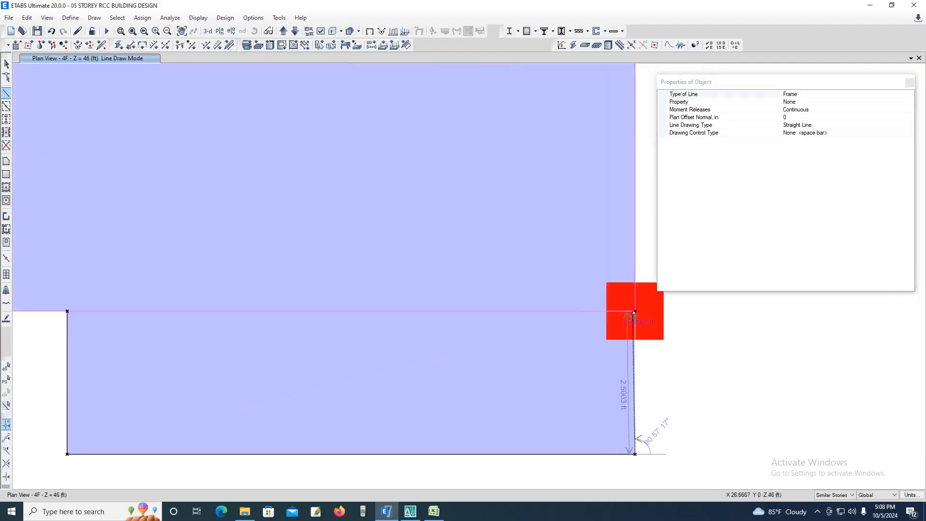
scroll(588, 337, "down", 3)
key("Escape")
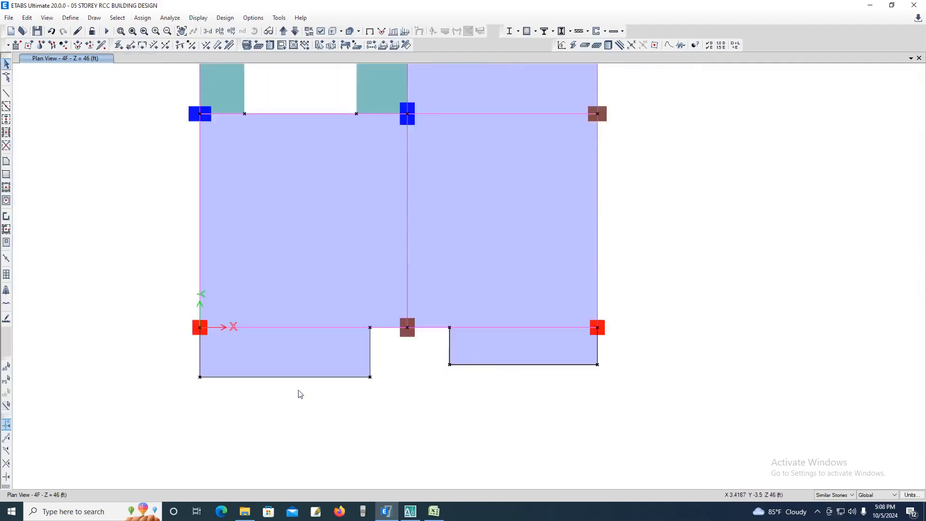
Select the null frame lines along the outer edges of the two lower balcony slabs on the 4F plan
left_click(200, 355)
left_click(370, 358)
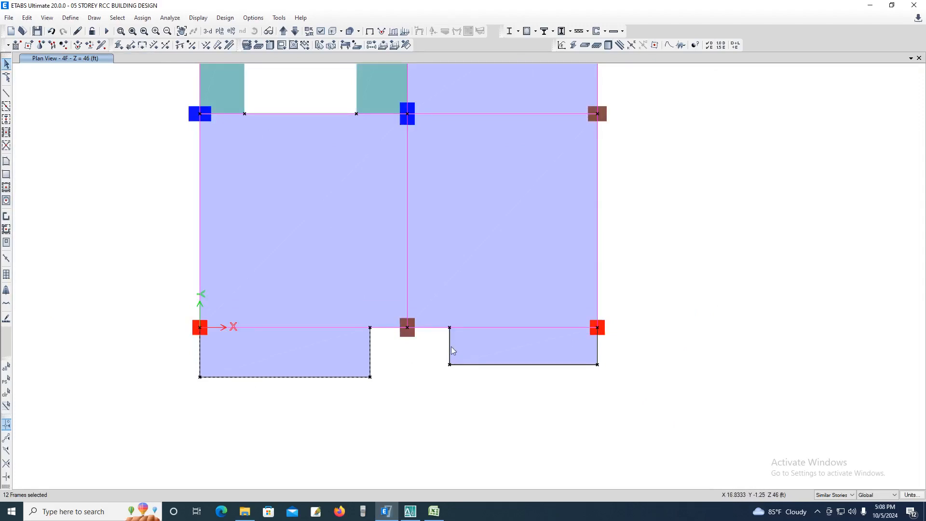
left_click(502, 365)
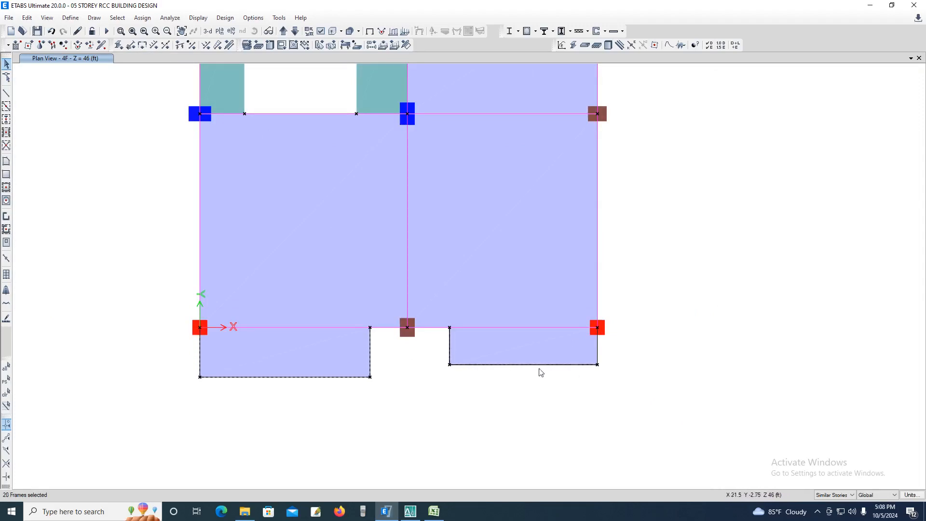
scroll(603, 369, "up", 2)
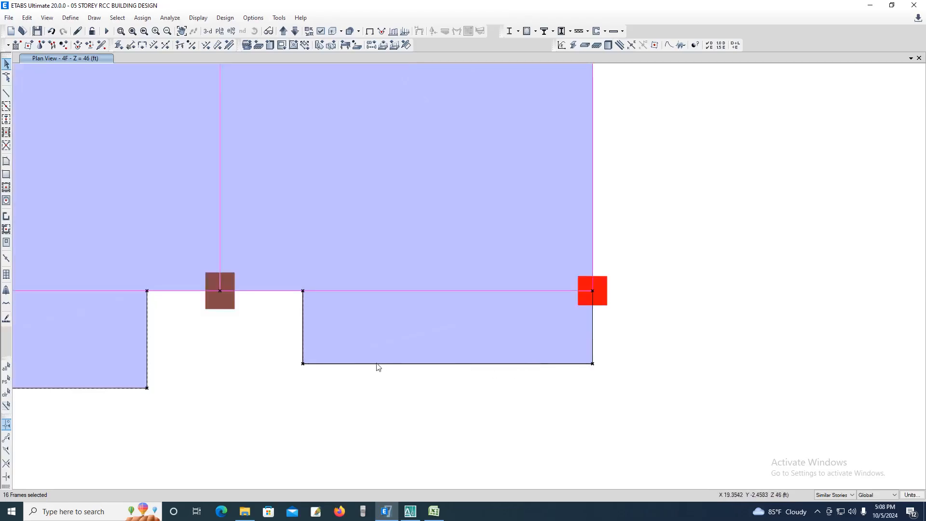
left_click(324, 363)
scroll(594, 337, "down", 5)
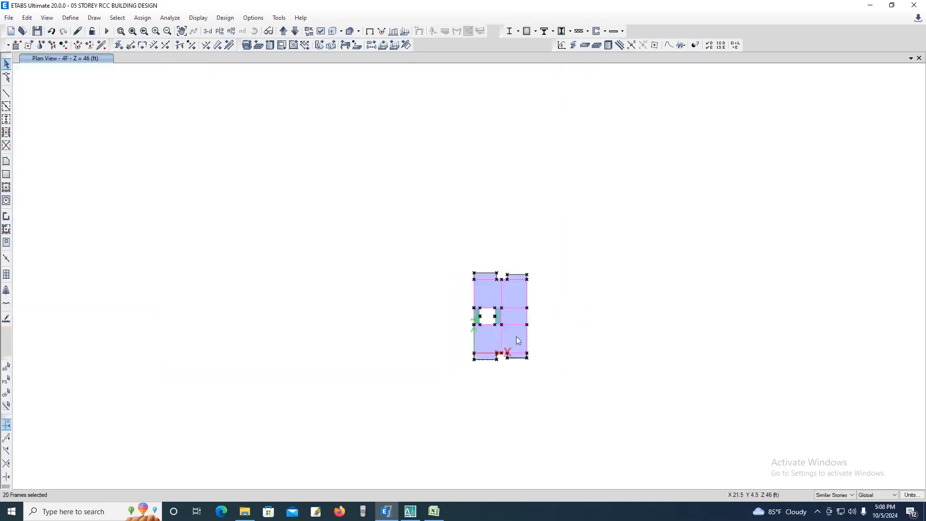
Add the null frame lines along the outer edges of both upper balcony slabs to the selection
scroll(505, 273, "up", 5)
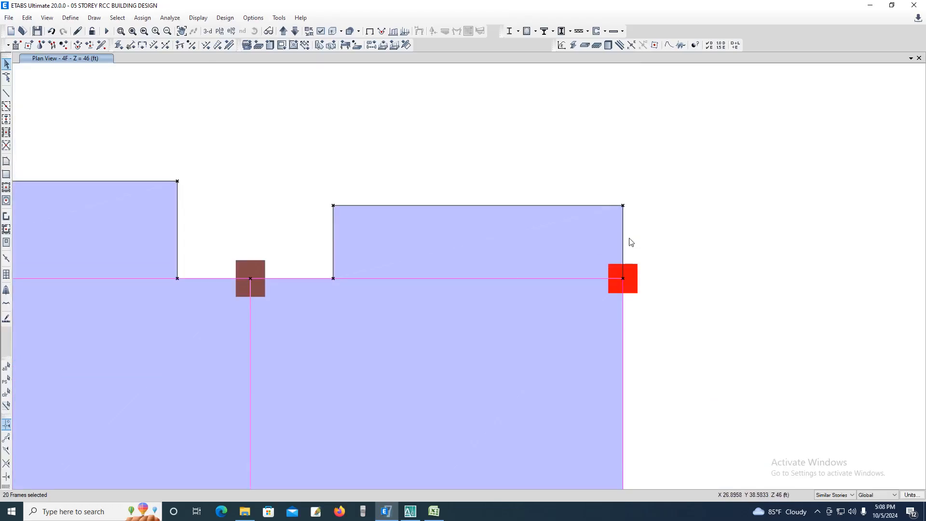
left_click(520, 206)
left_click(333, 255)
left_click(177, 233)
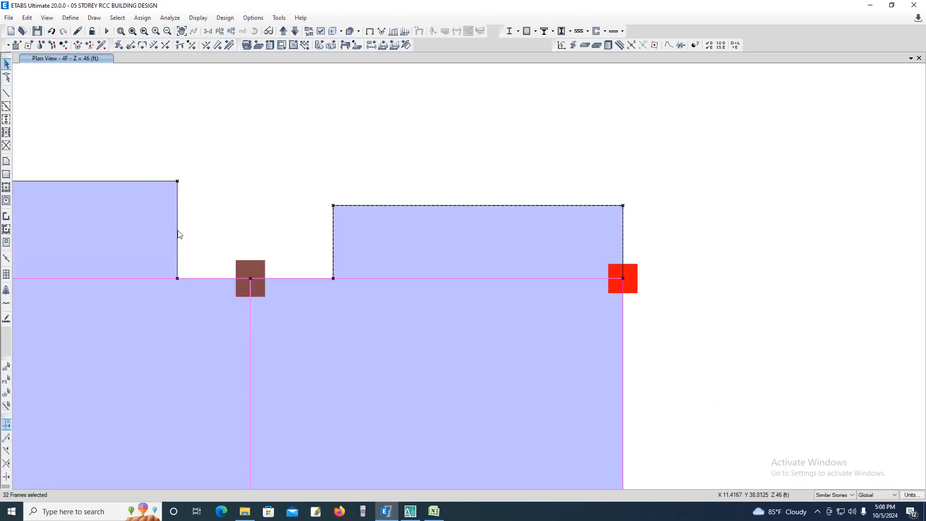
left_click(156, 181)
scroll(412, 248, "down", 3)
scroll(288, 267, "up", 3)
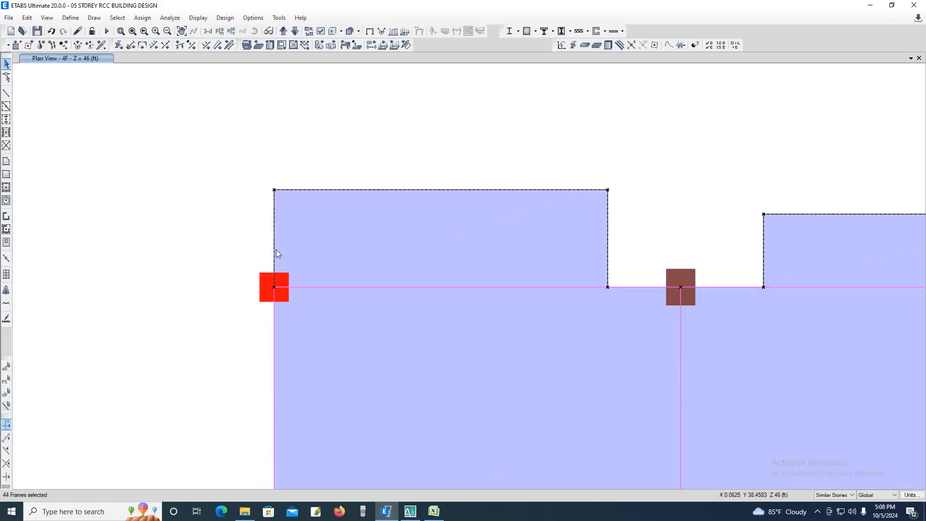
scroll(257, 232, "down", 4)
middle_click_drag(361, 320, 343, 256)
middle_click_drag(349, 301, 358, 243)
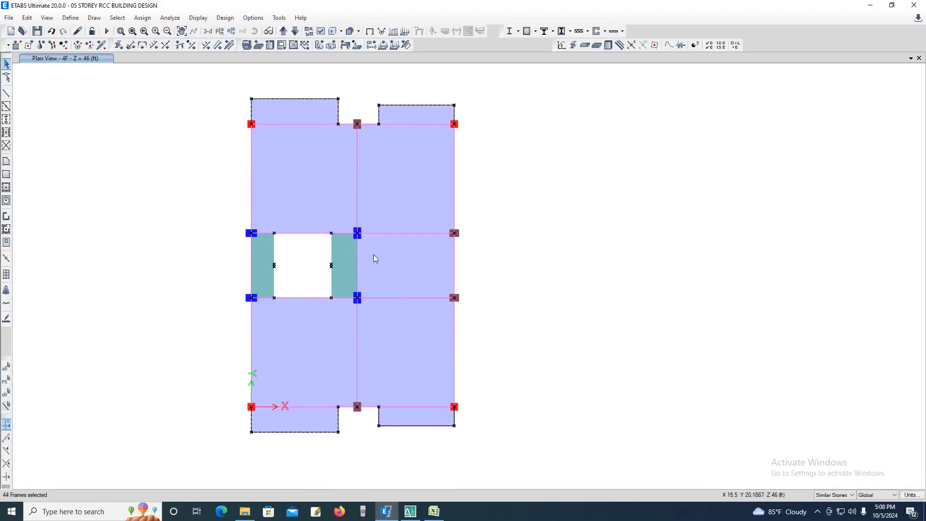
Assign a uniform gravity load of 0.30 kip/ft under load pattern PW to the selected balcony edge lines, replacing existing loads
left_click(142, 18)
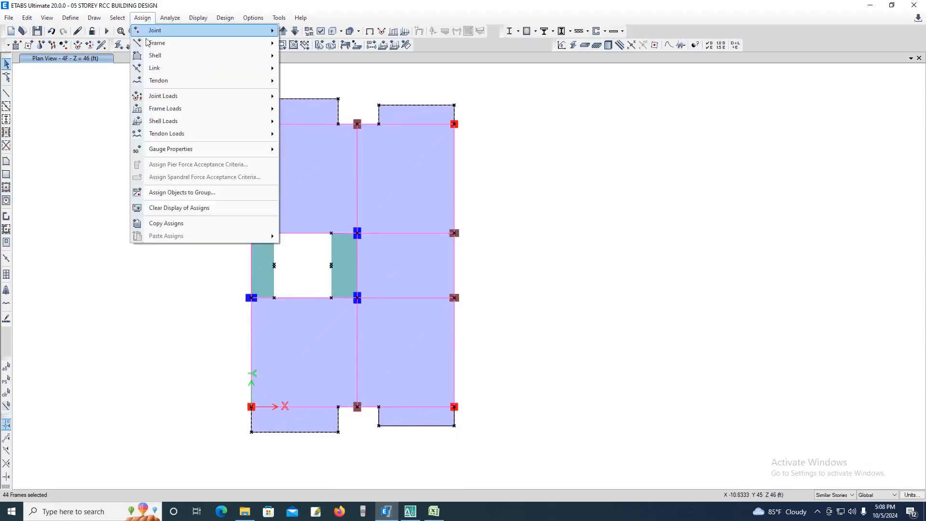
mouse_move(251, 112)
left_click(309, 121)
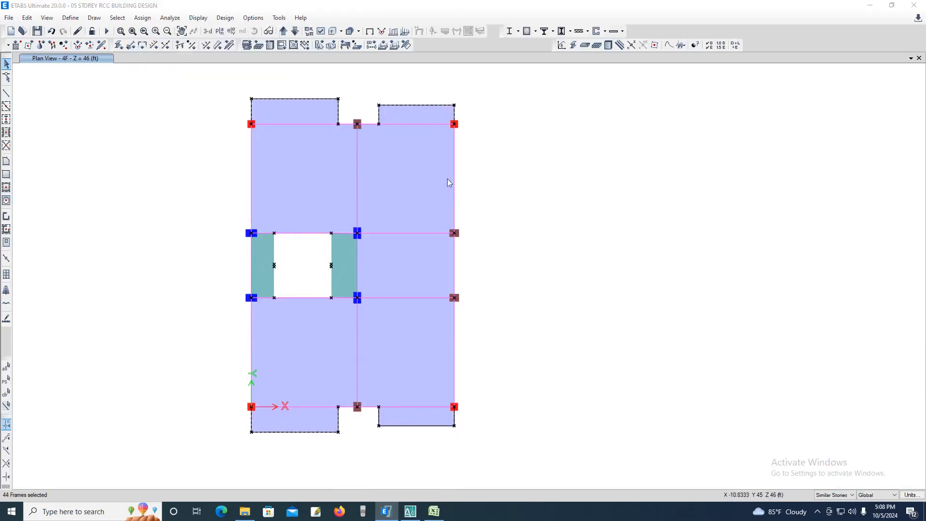
left_click(600, 333)
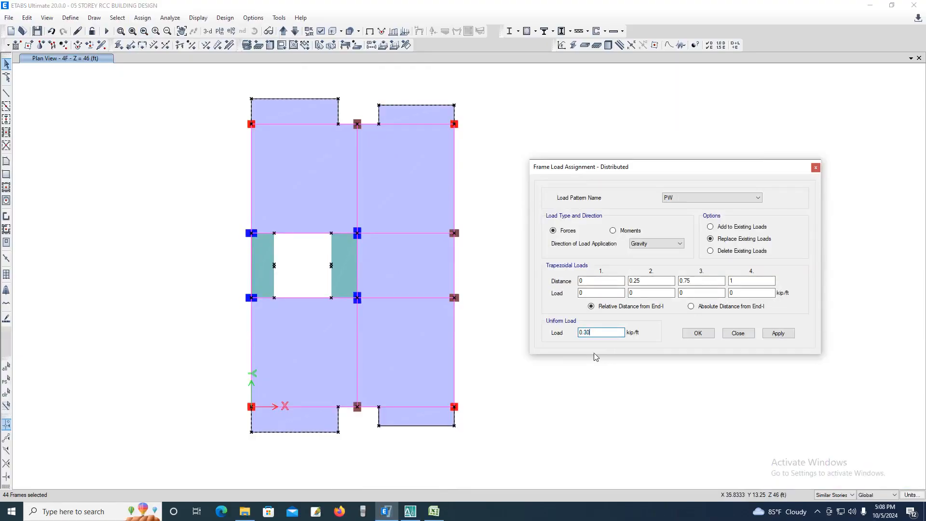
left_click(778, 333)
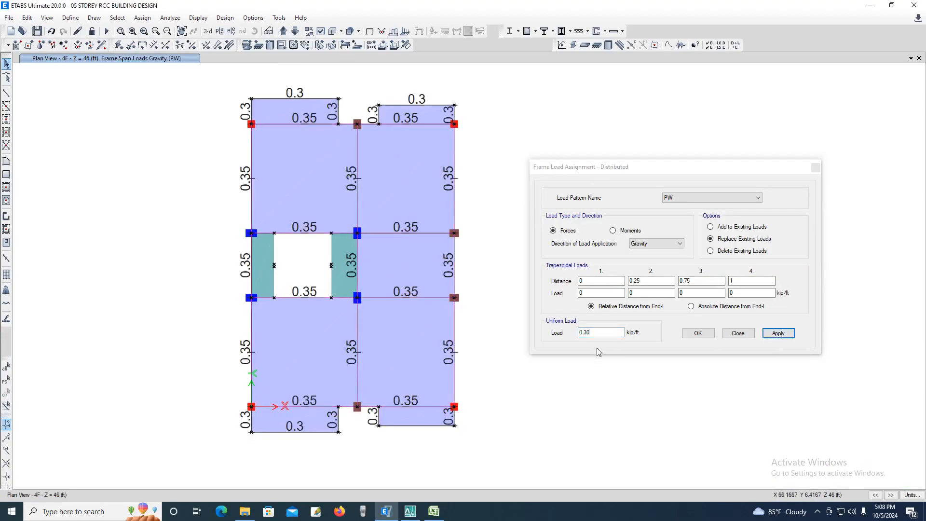
left_click(698, 333)
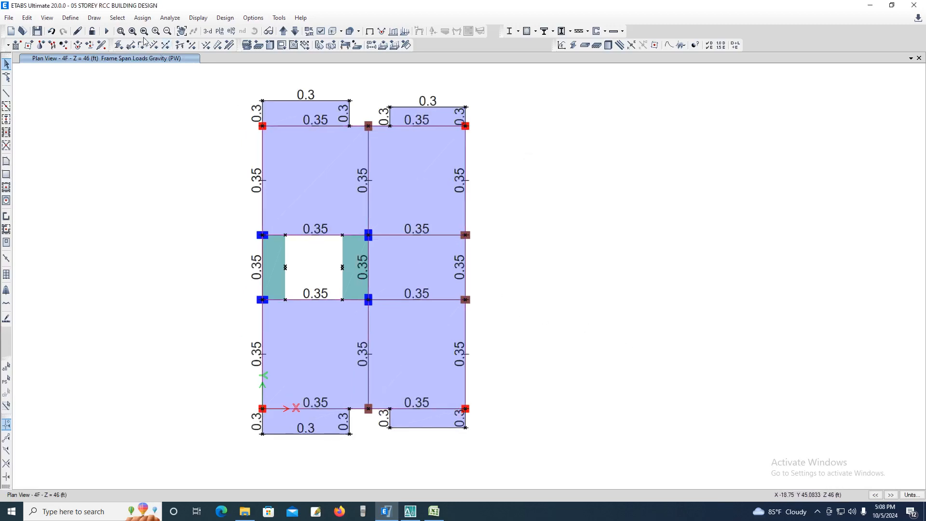
Show the whole building with its PW frame loads in the 3-D view and save the model
left_click(208, 32)
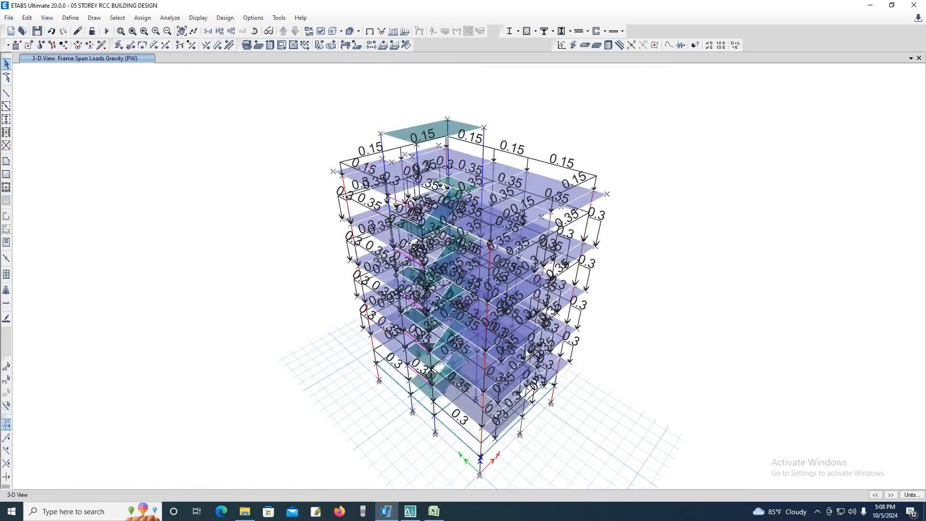
middle_click_drag(529, 357, 520, 320)
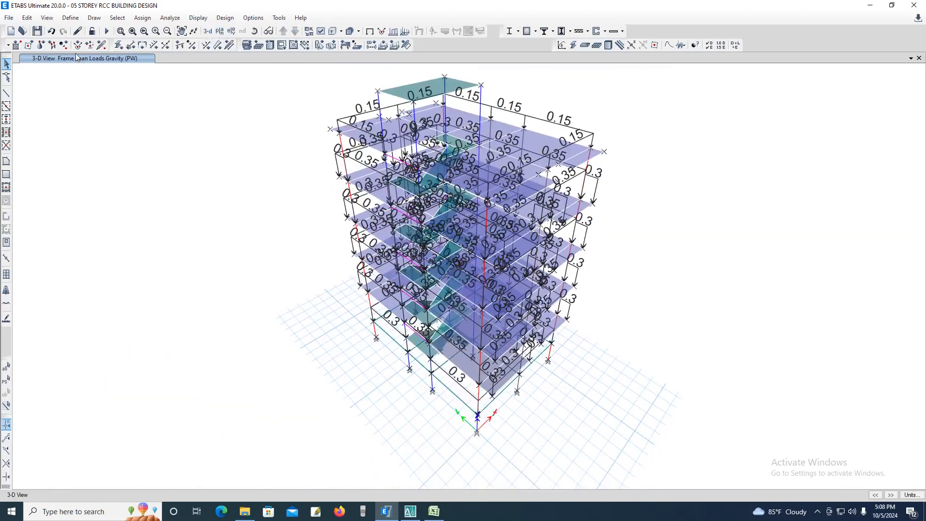
left_click(37, 31)
left_click(37, 31)
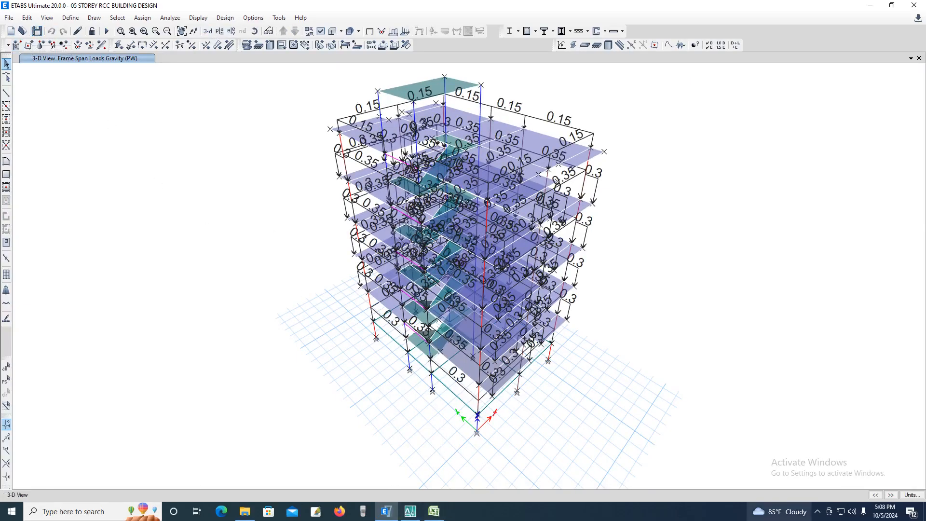
left_click(817, 511)
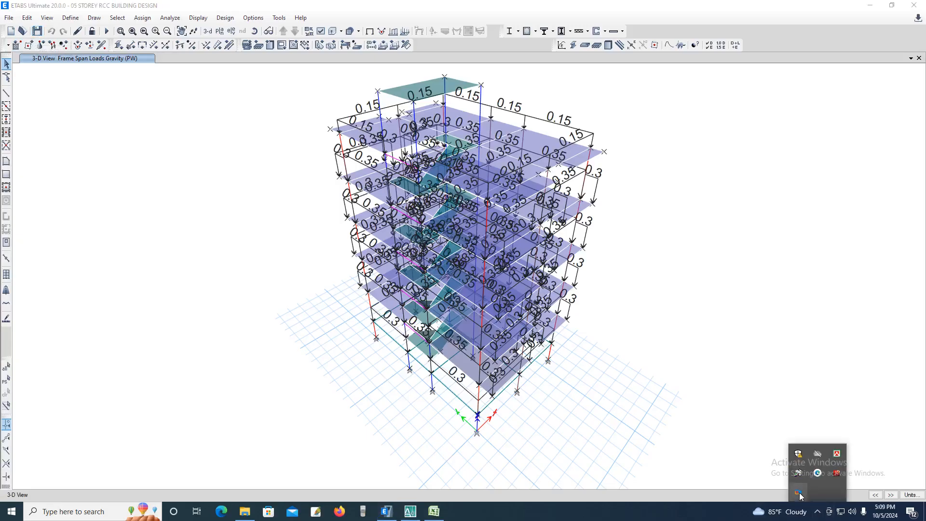